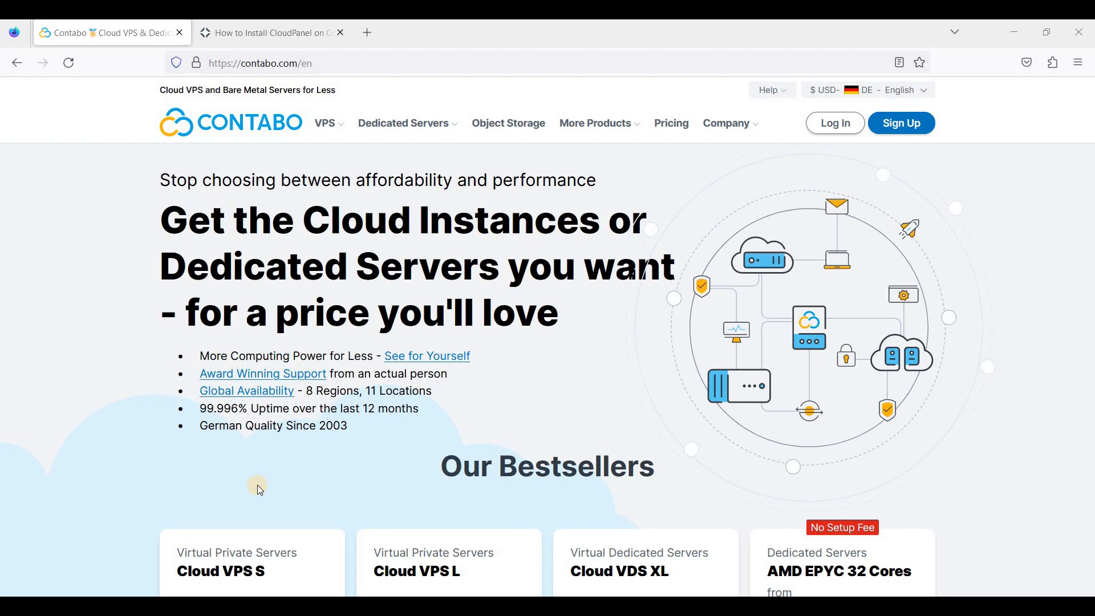
Open the Cloud VPS S configuration page from the bestsellers on the Contabo homepage
key(ctrl+Tab)
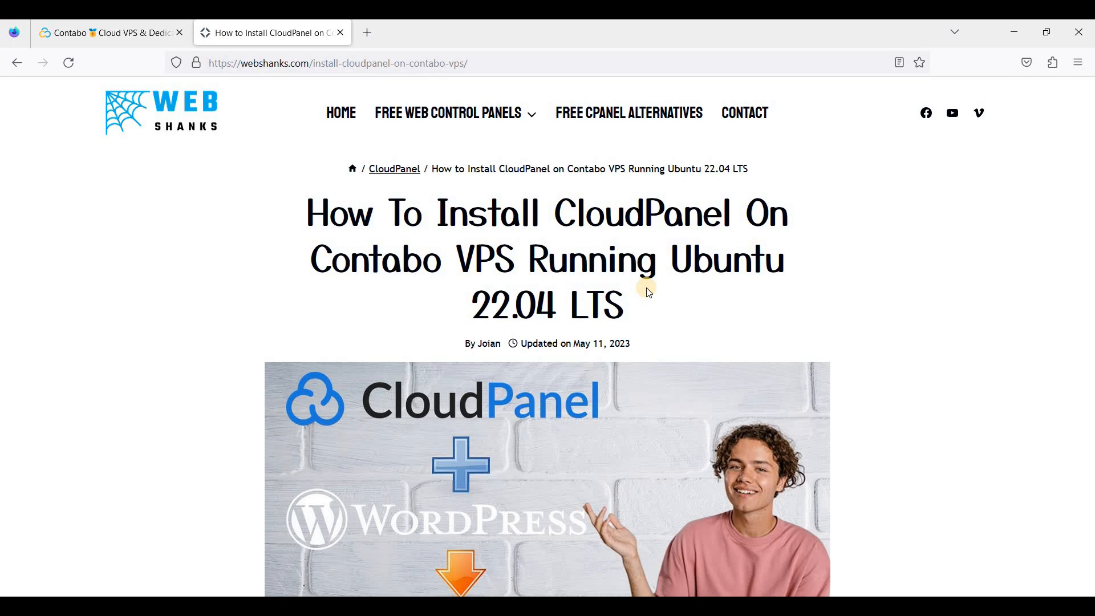
click(160, 33)
scroll(422, 285, down, 4)
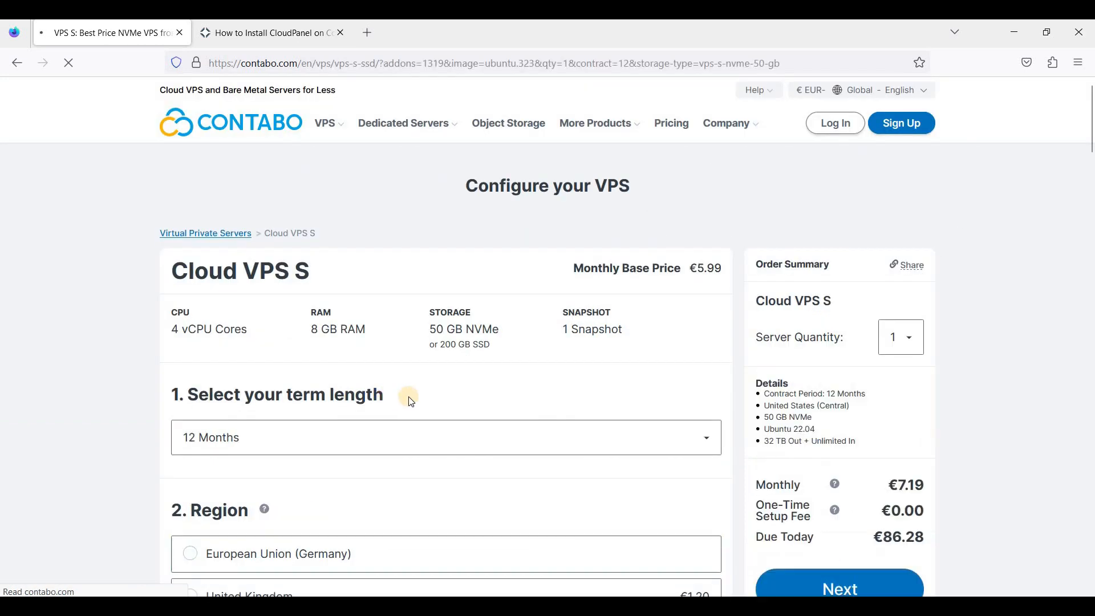
Set the VPS term length to 1 Month and decline saving the password for the site
scroll(485, 359, down, 1)
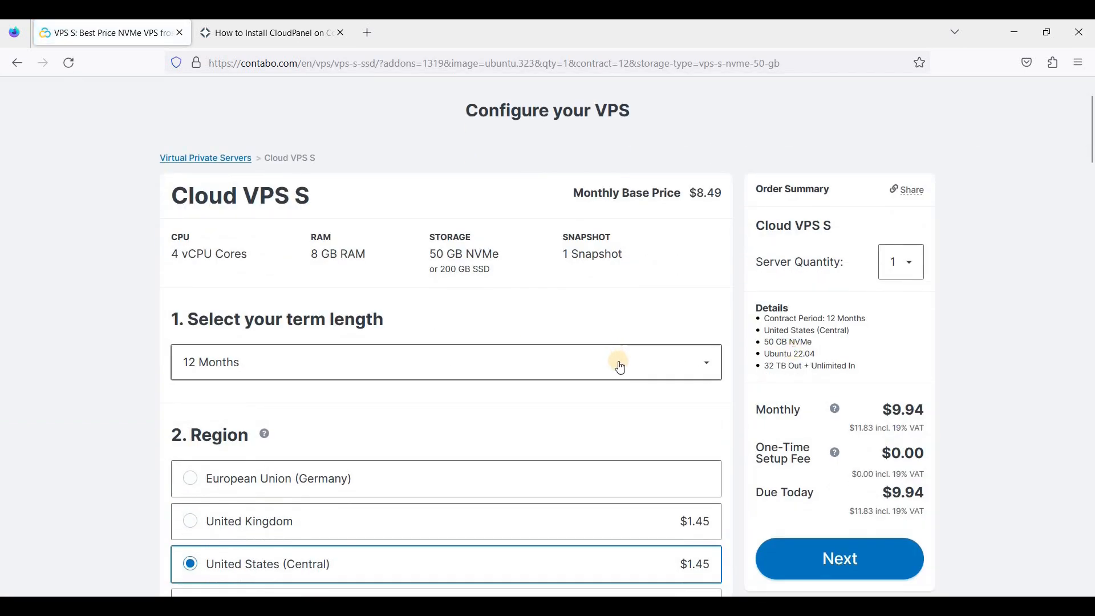
scroll(570, 322, down, 1)
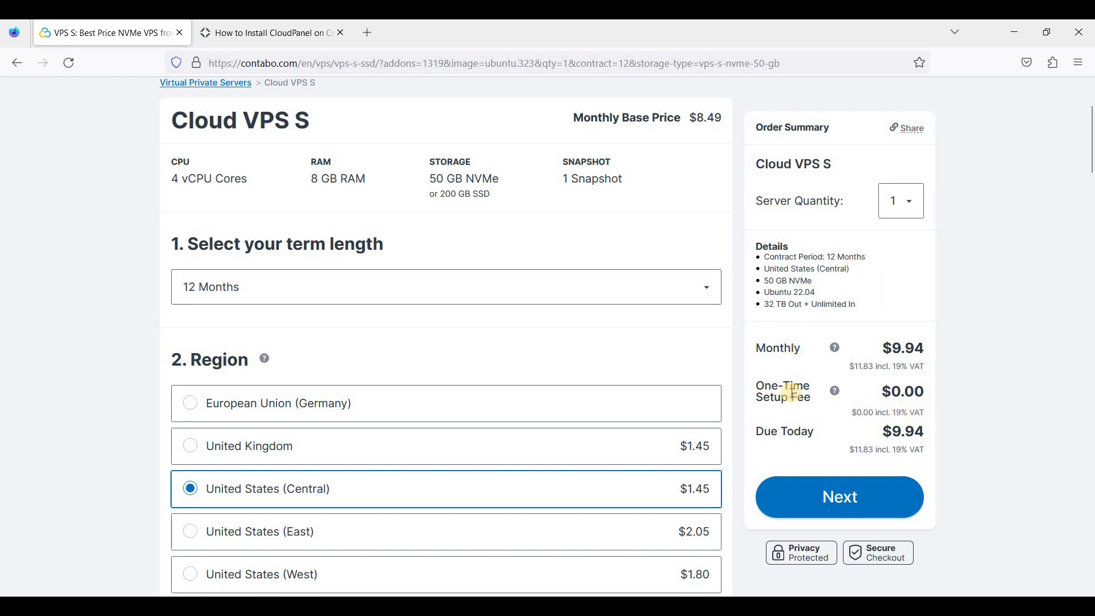
mouse_move(799, 391)
click(513, 300)
click(620, 323)
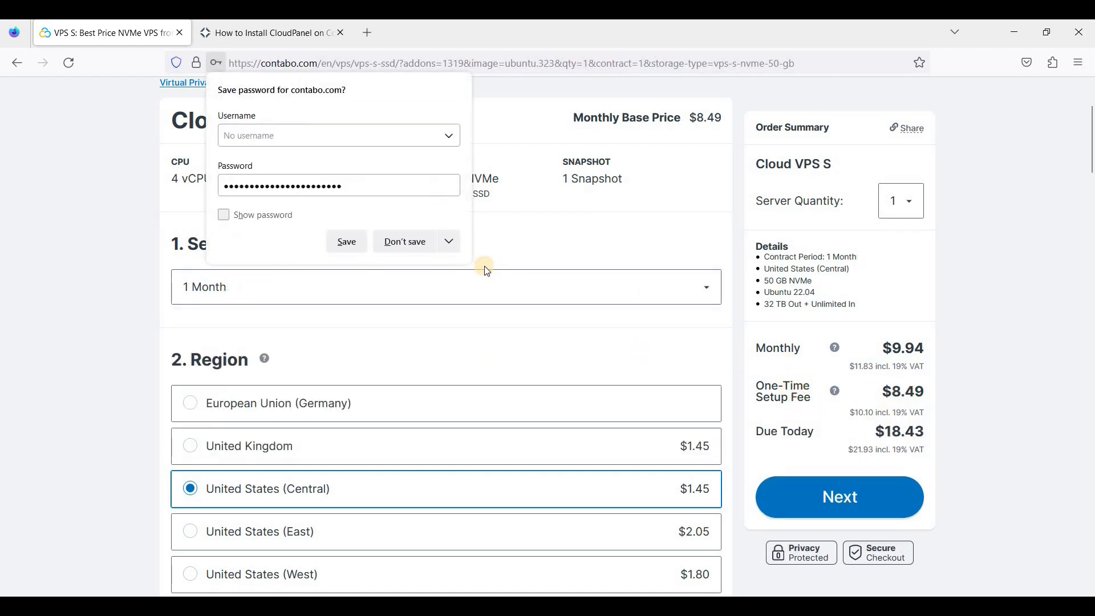
click(421, 241)
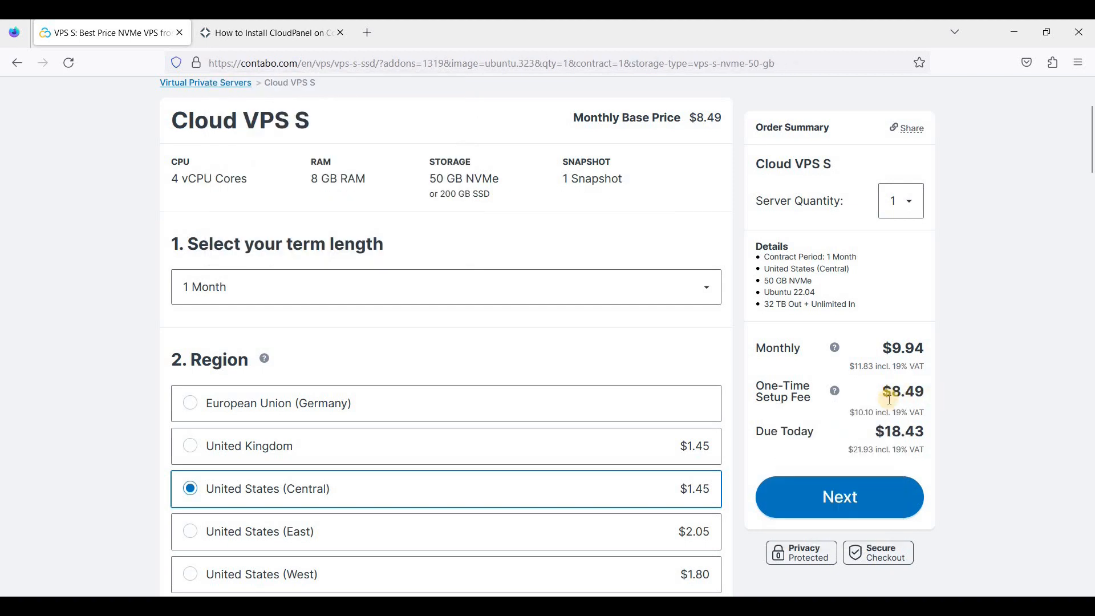
Try a 6-month term to check its one-time setup fee, and set the term length to 12 Months
click(627, 289)
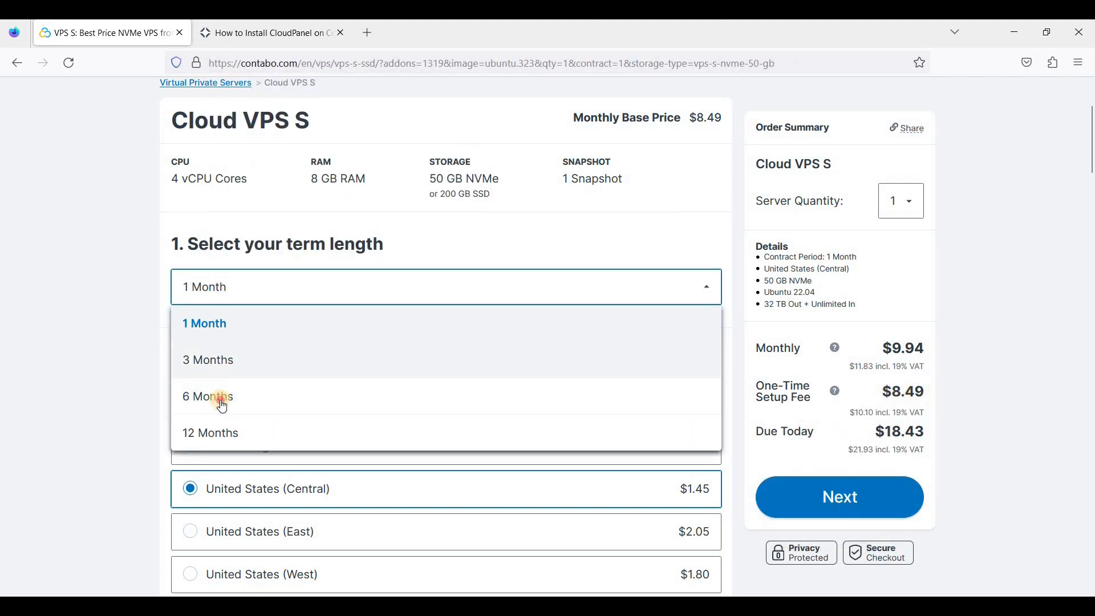
click(222, 407)
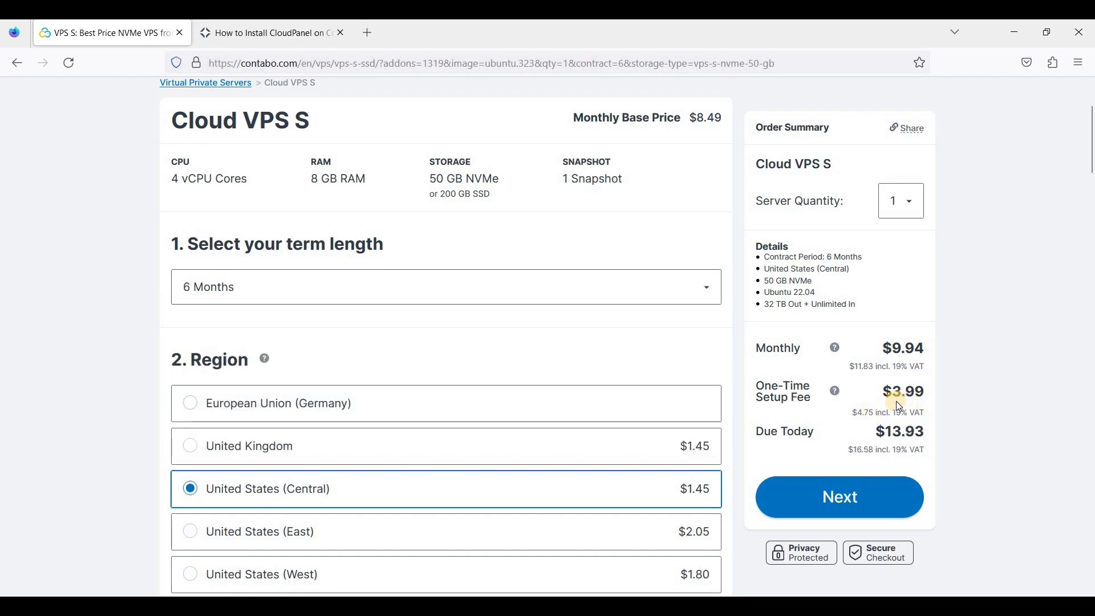
click(834, 392)
click(644, 290)
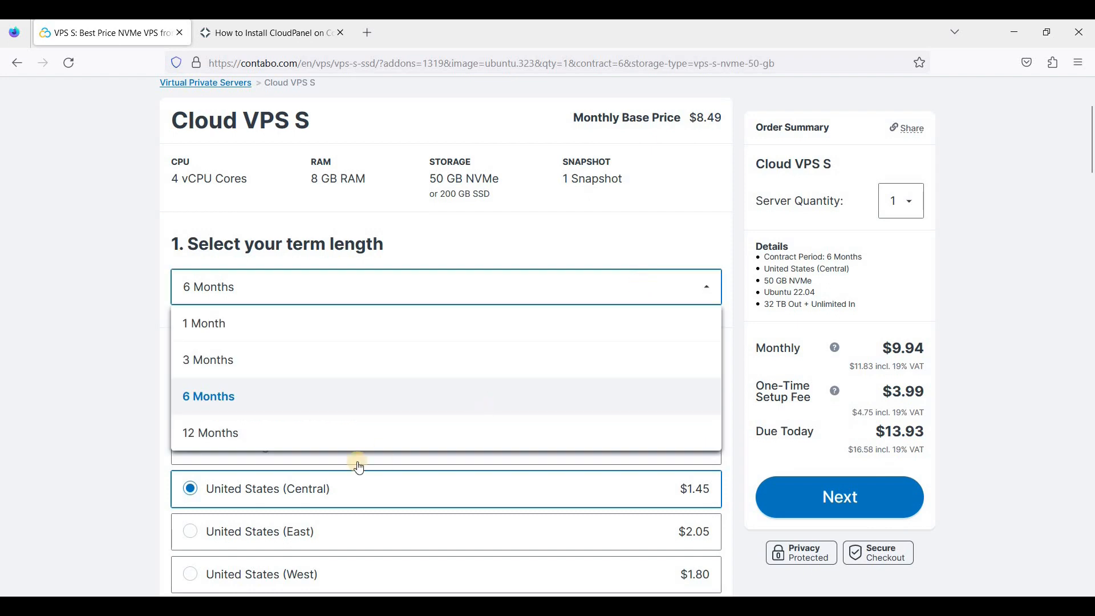
click(359, 440)
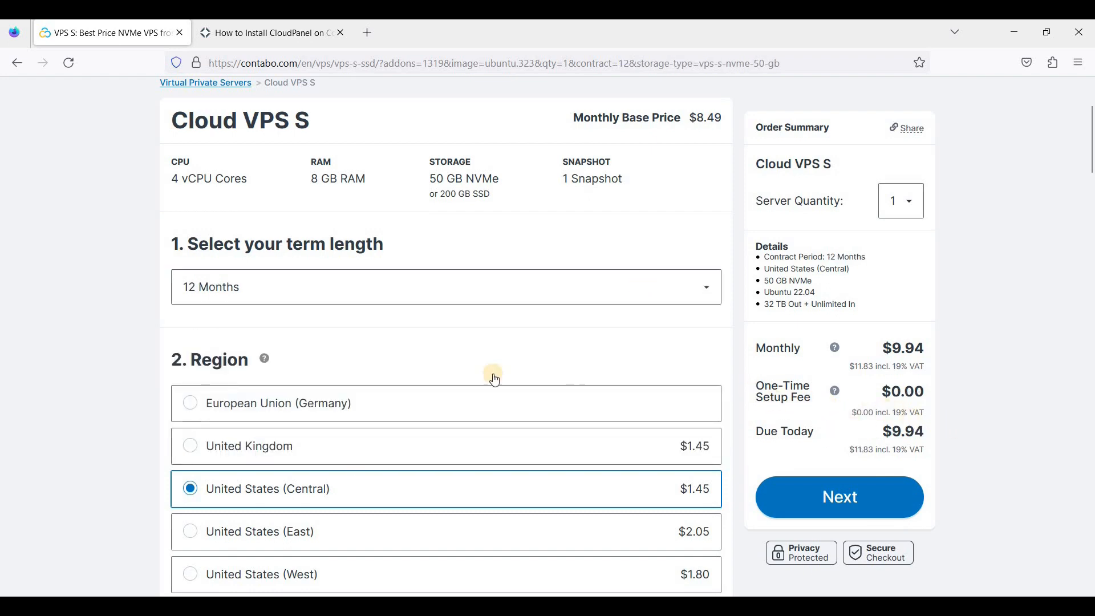
Examine the available server regions and the SSD and NVMe storage options for the VPS
scroll(492, 372, down, 2)
scroll(276, 363, down, 2)
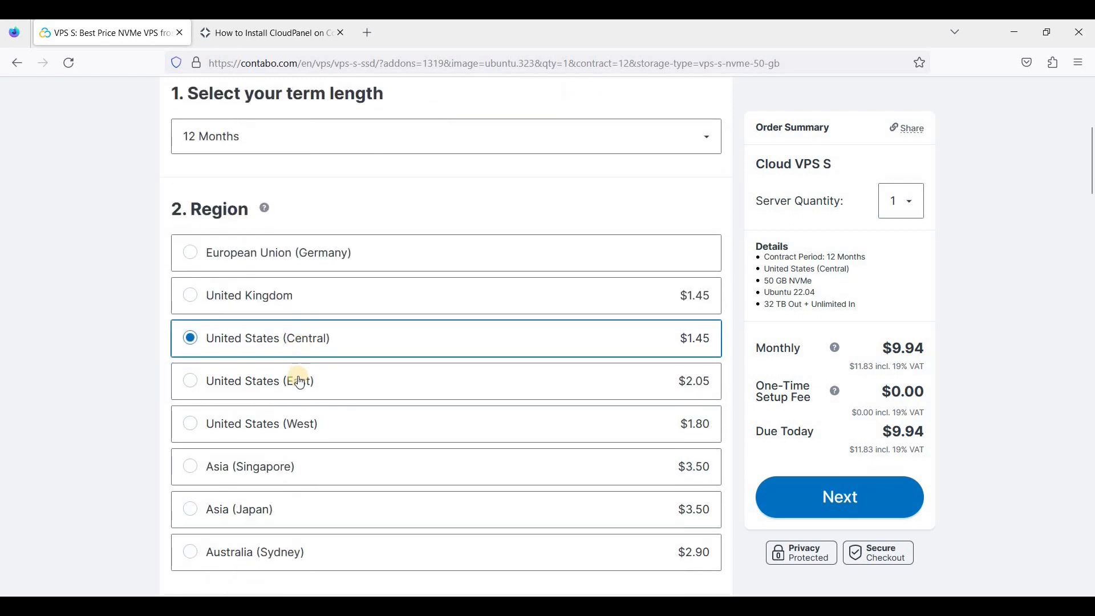
scroll(357, 340, down, 2)
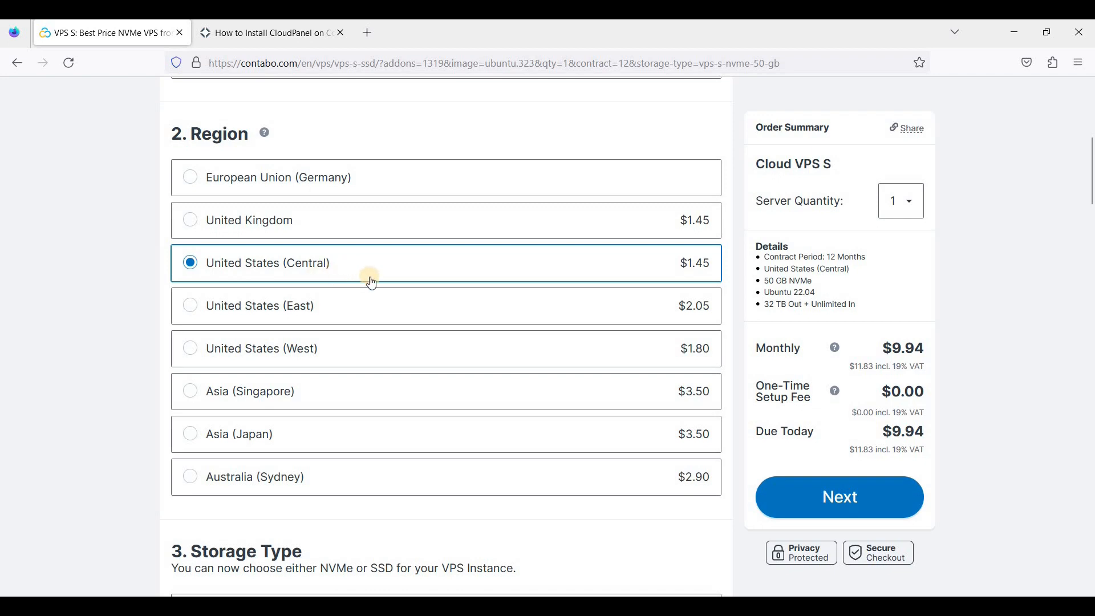
scroll(374, 284, down, 4)
scroll(376, 289, down, 5)
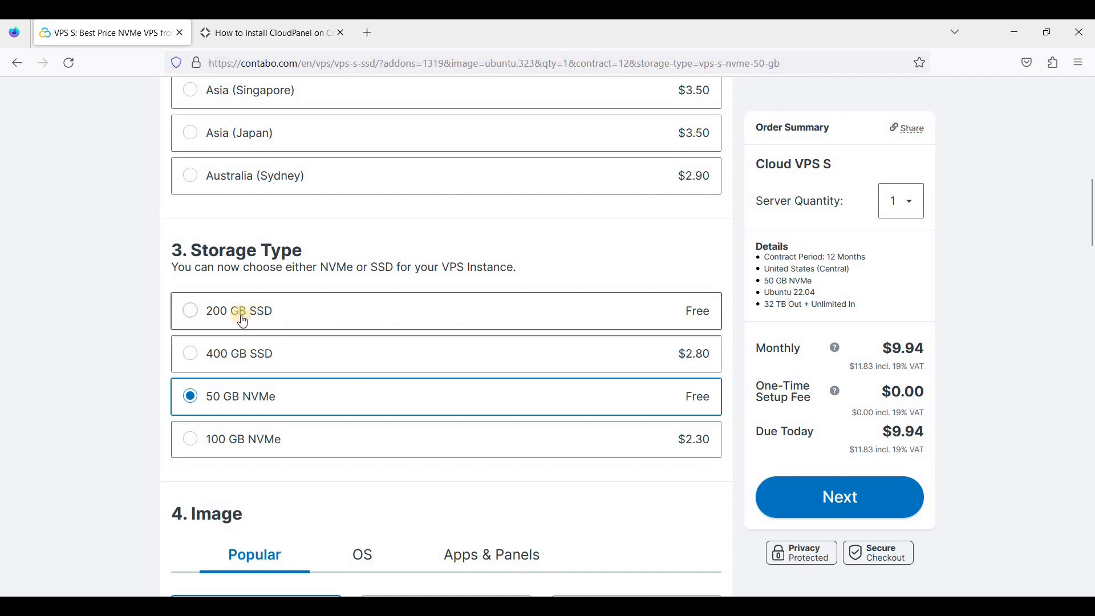
scroll(413, 346, down, 2)
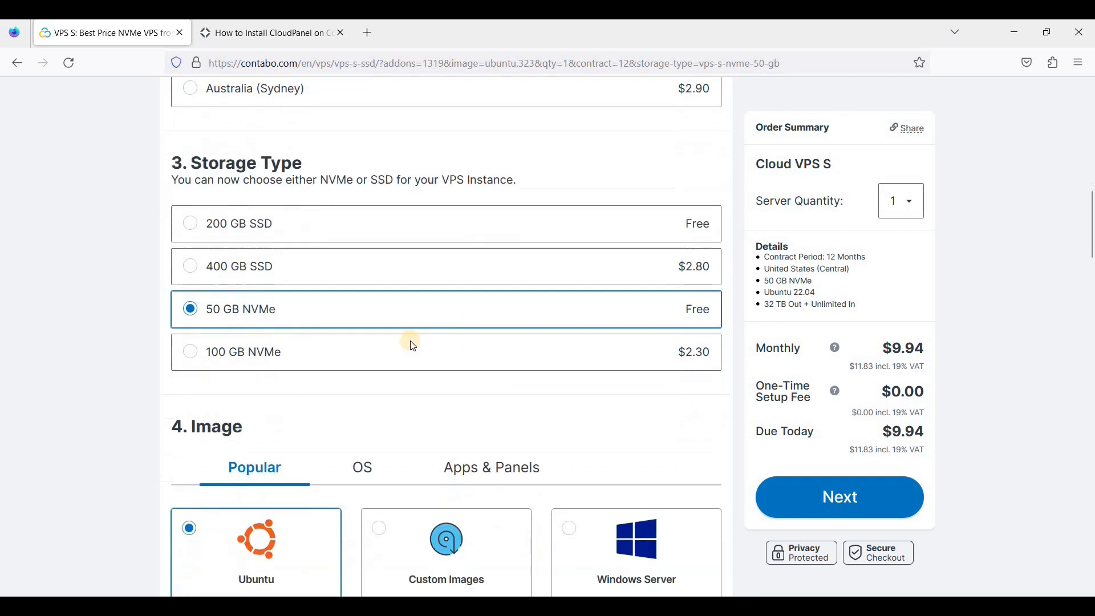
Choose Ubuntu 22.04 as the version of the Ubuntu server image
scroll(302, 337, down, 5)
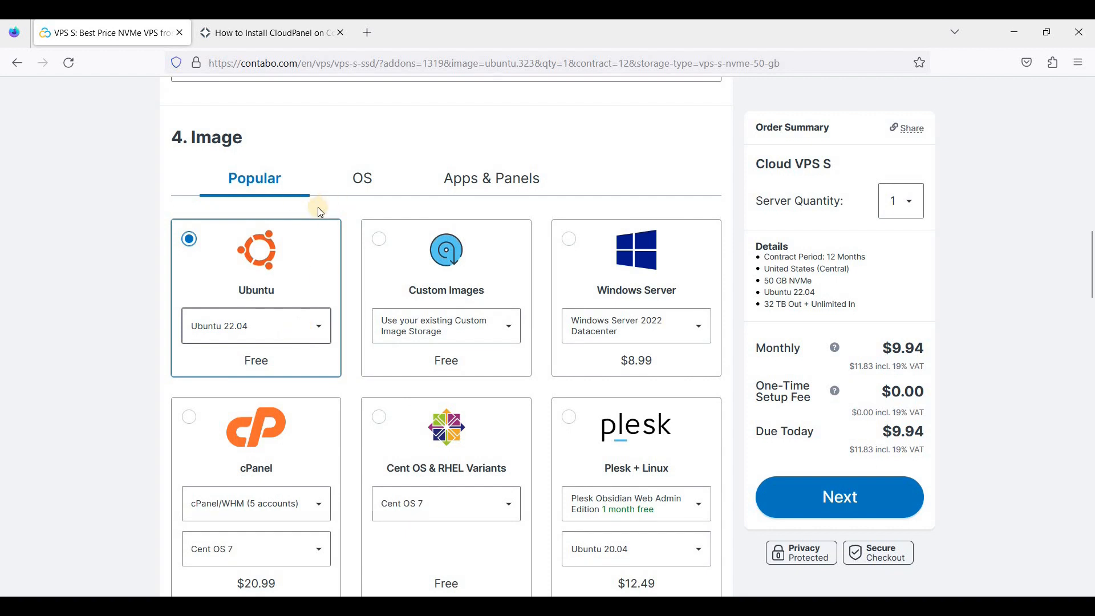
click(316, 339)
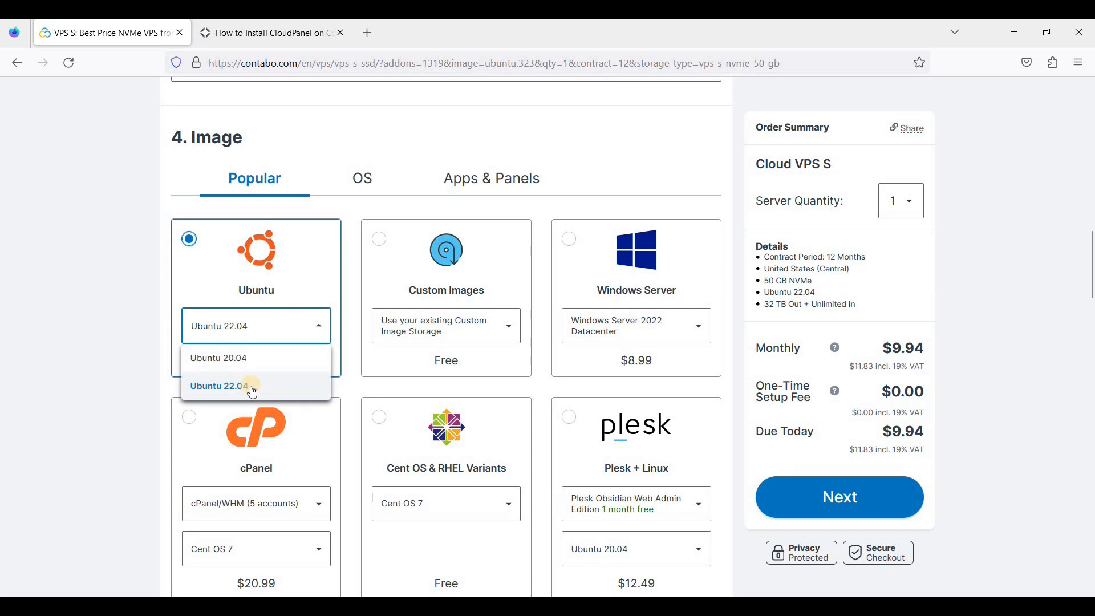
click(253, 389)
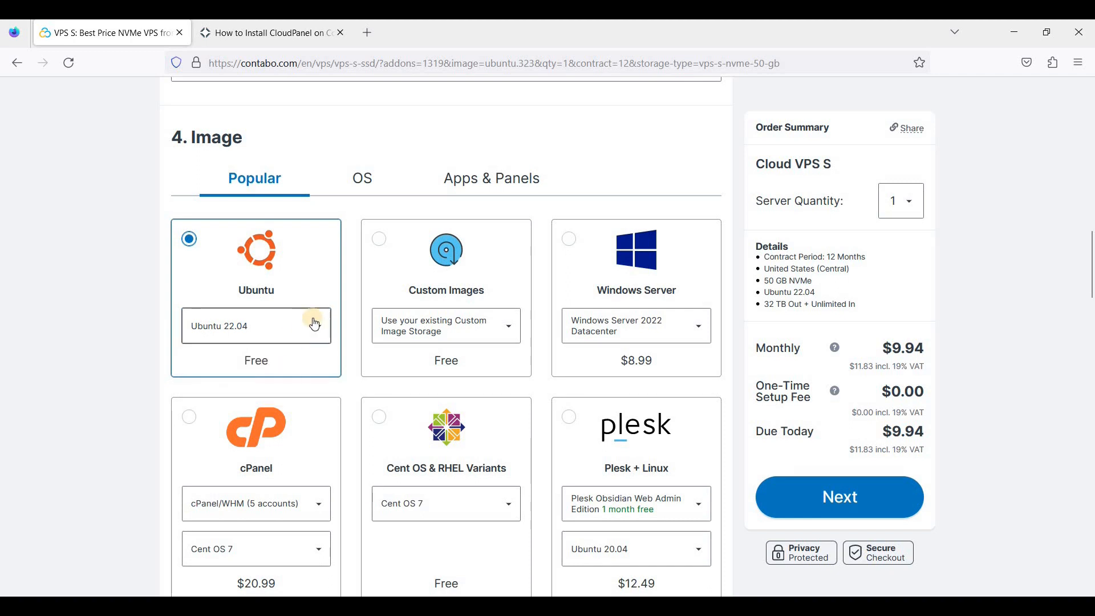
Examine the server login section with its root username, generated password field and option for a new password
scroll(274, 273, down, 1)
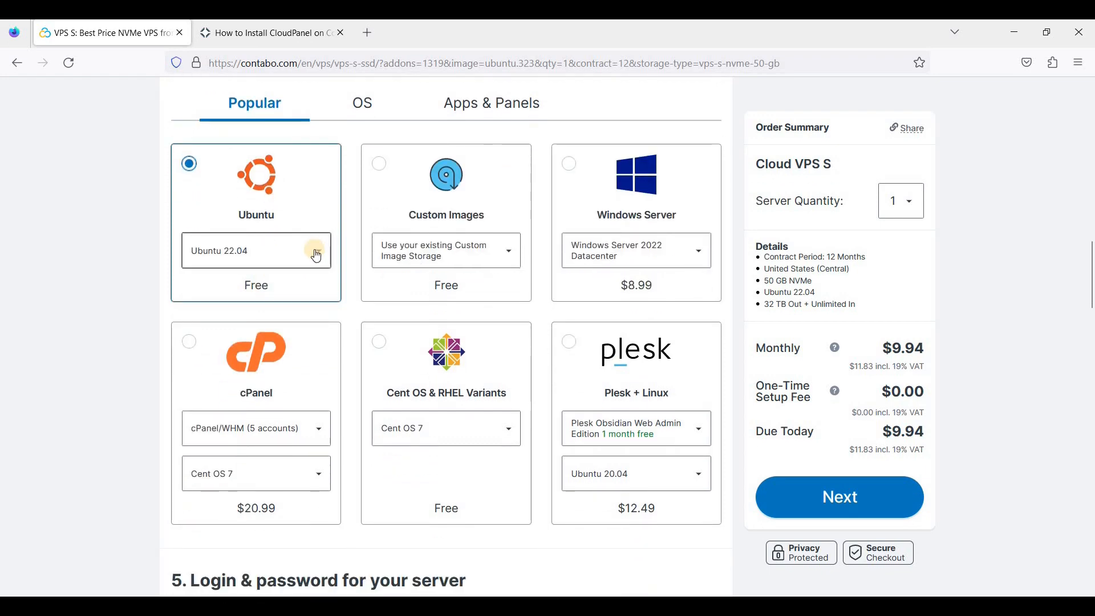
scroll(318, 264, down, 4)
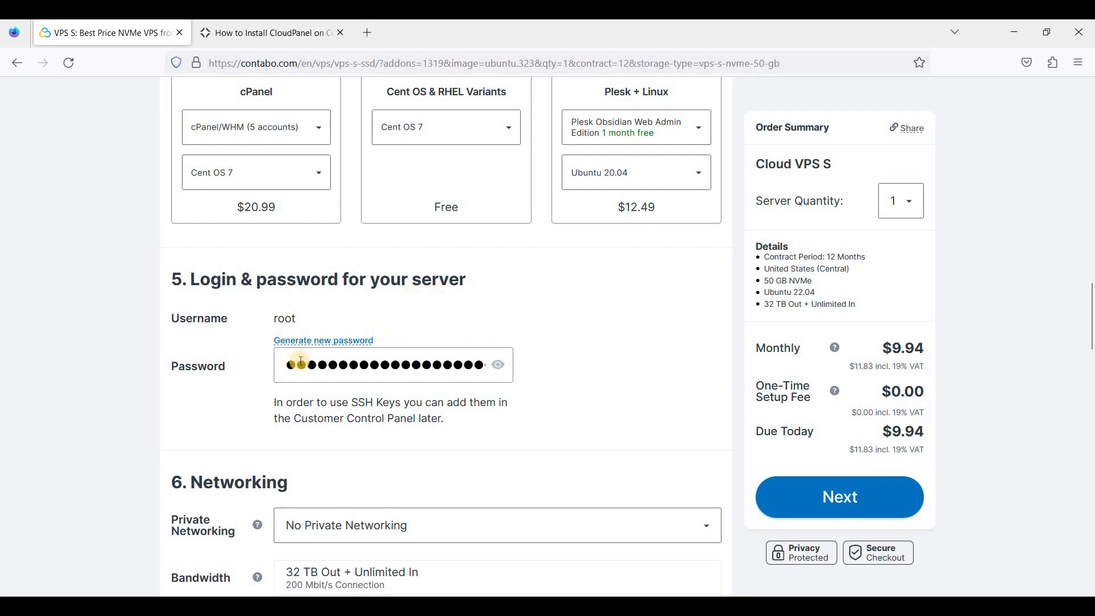
click(336, 364)
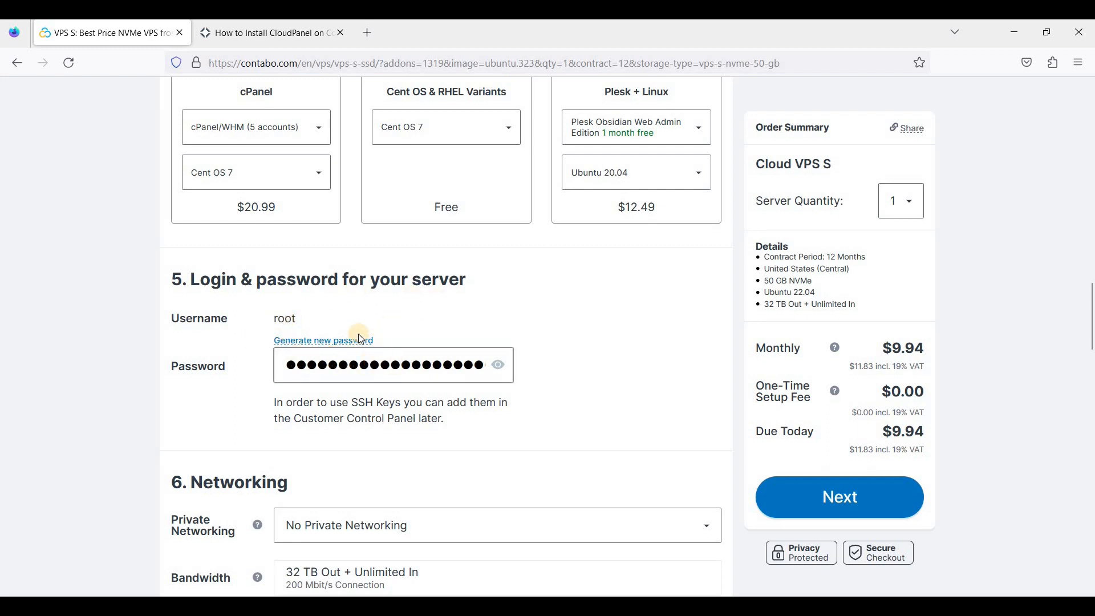
click(238, 337)
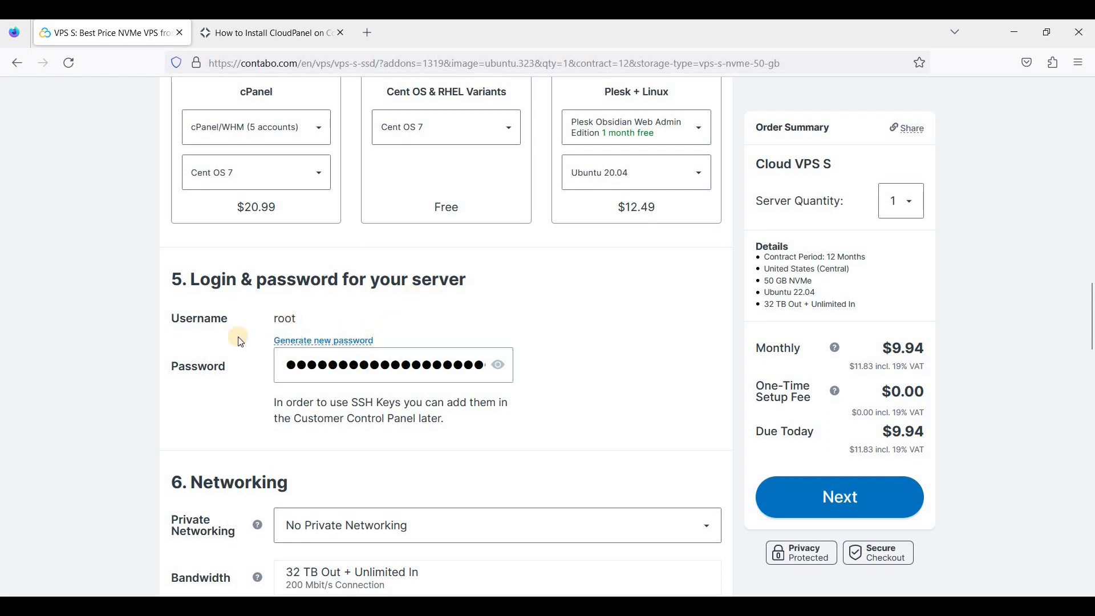
click(365, 362)
click(276, 317)
Review the networking settings and check which IPv4 address options are offered
scroll(440, 317, down, 3)
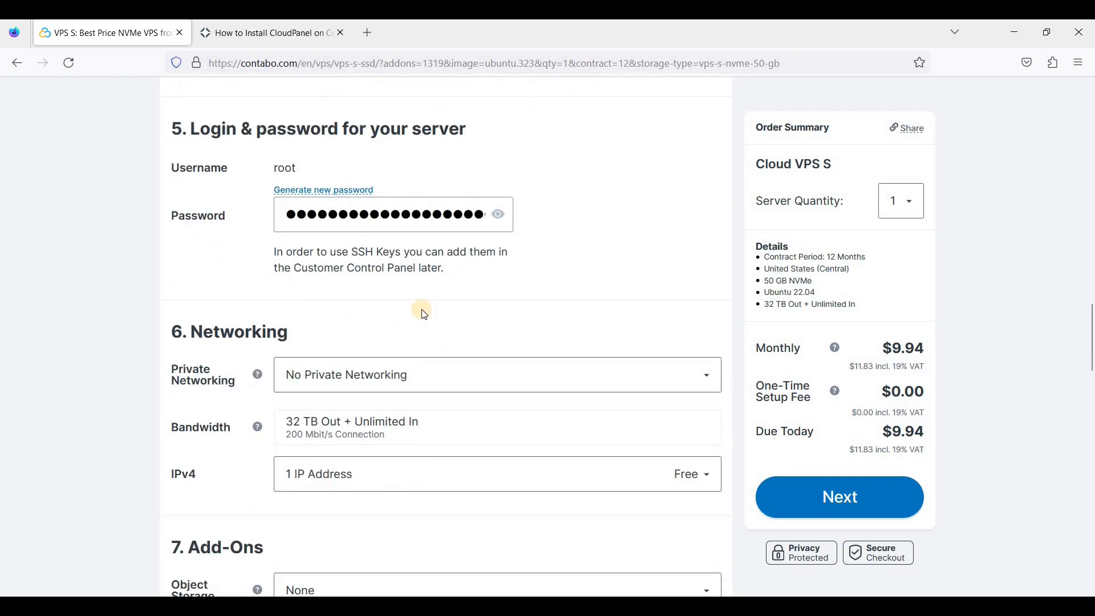
scroll(294, 311, down, 1)
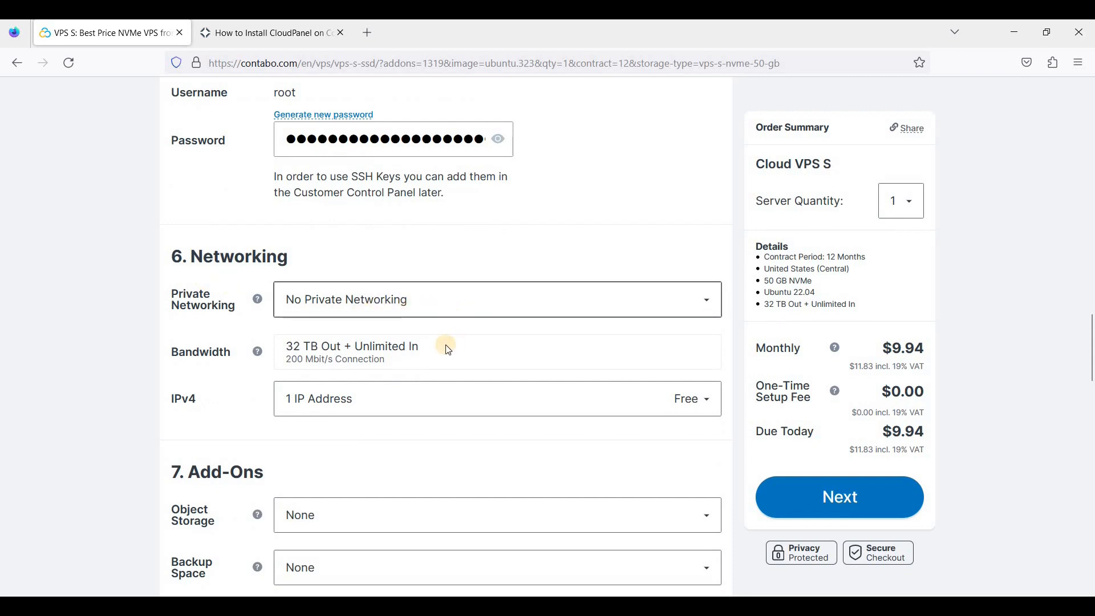
scroll(449, 350, down, 1)
click(634, 329)
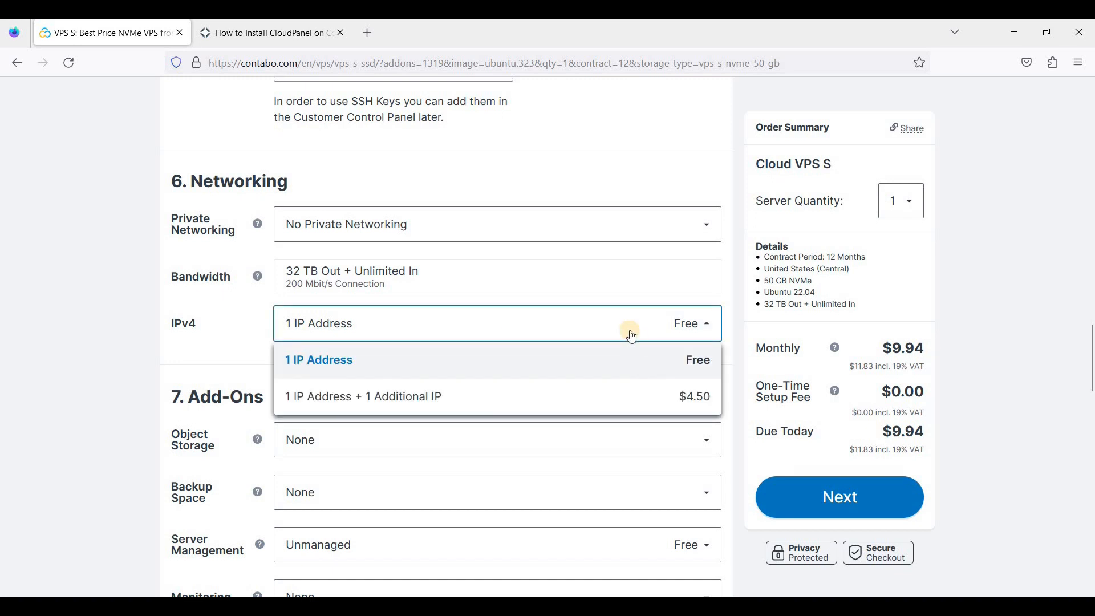
click(619, 333)
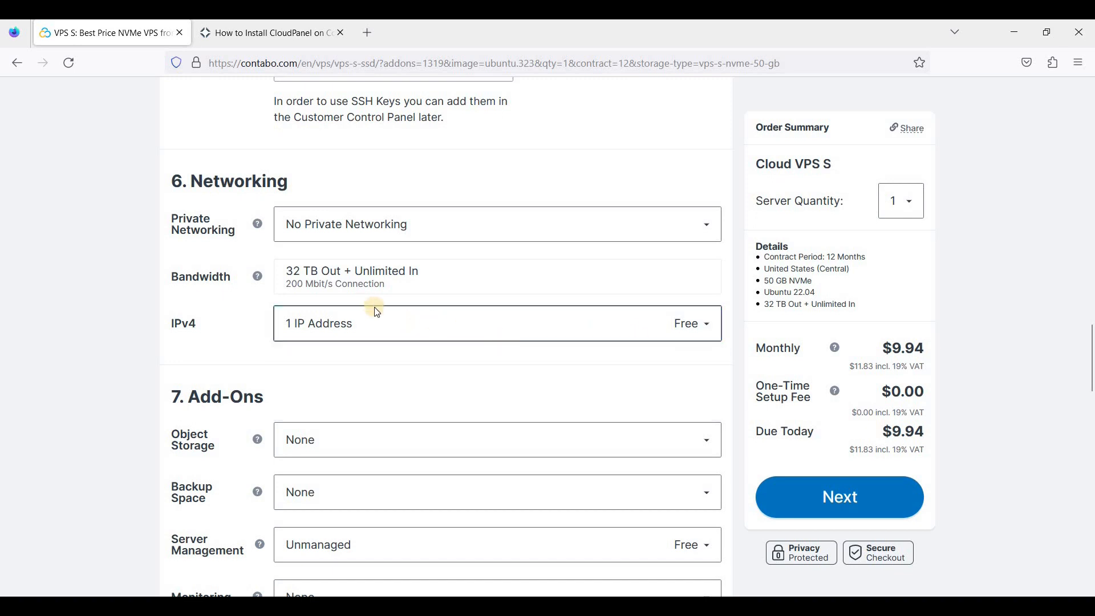
Review the add-ons and continue the Cloud VPS S order to the registration page
scroll(373, 306, down, 1)
scroll(403, 281, down, 1)
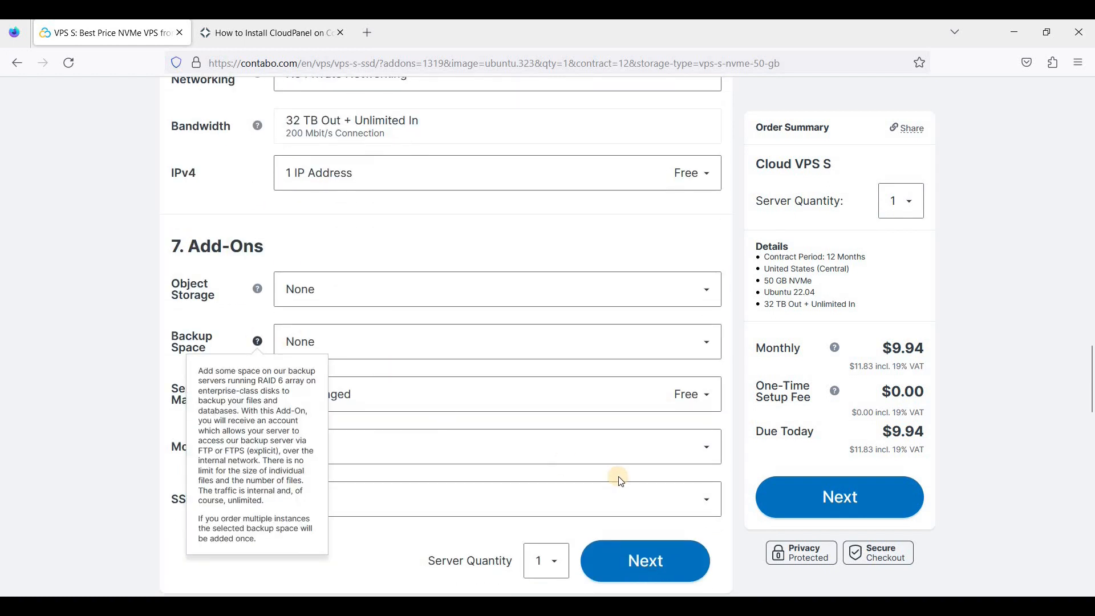
scroll(466, 363, up, 3)
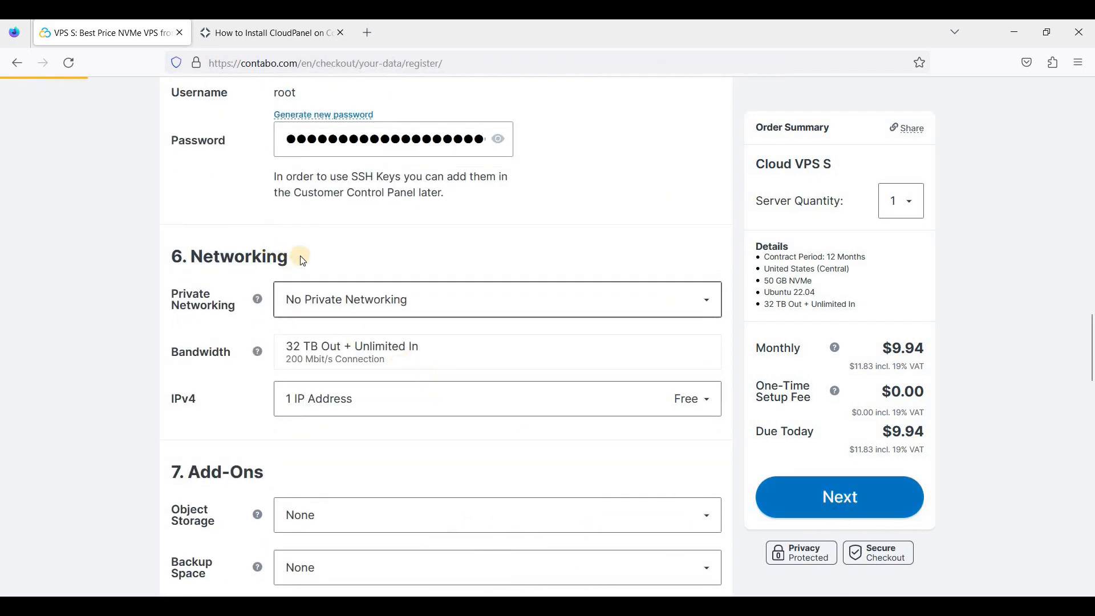
scroll(349, 283, up, 1)
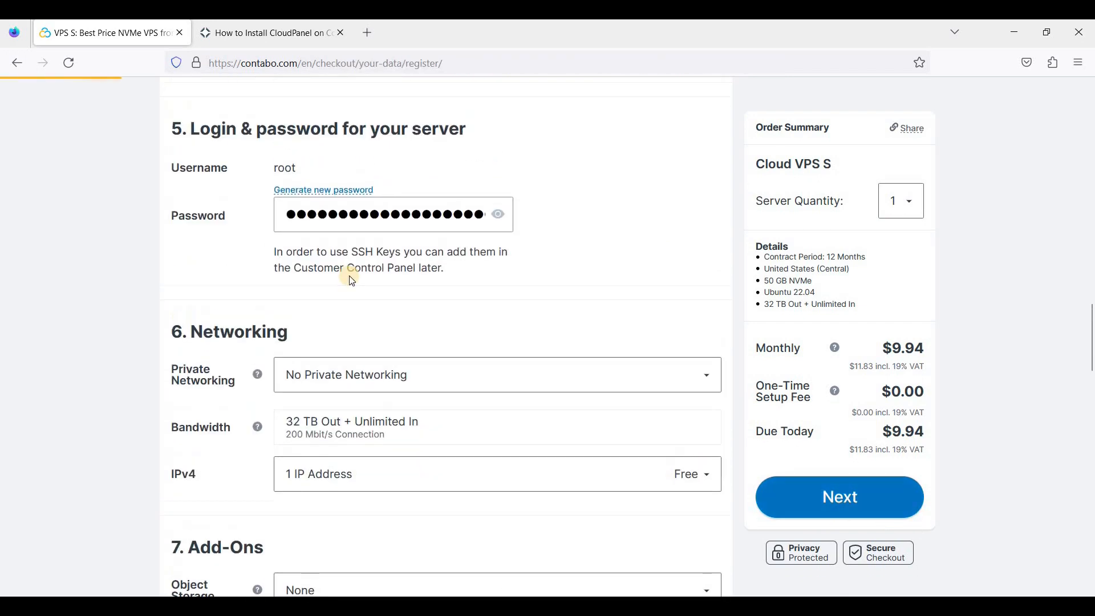
scroll(352, 291, down, 2)
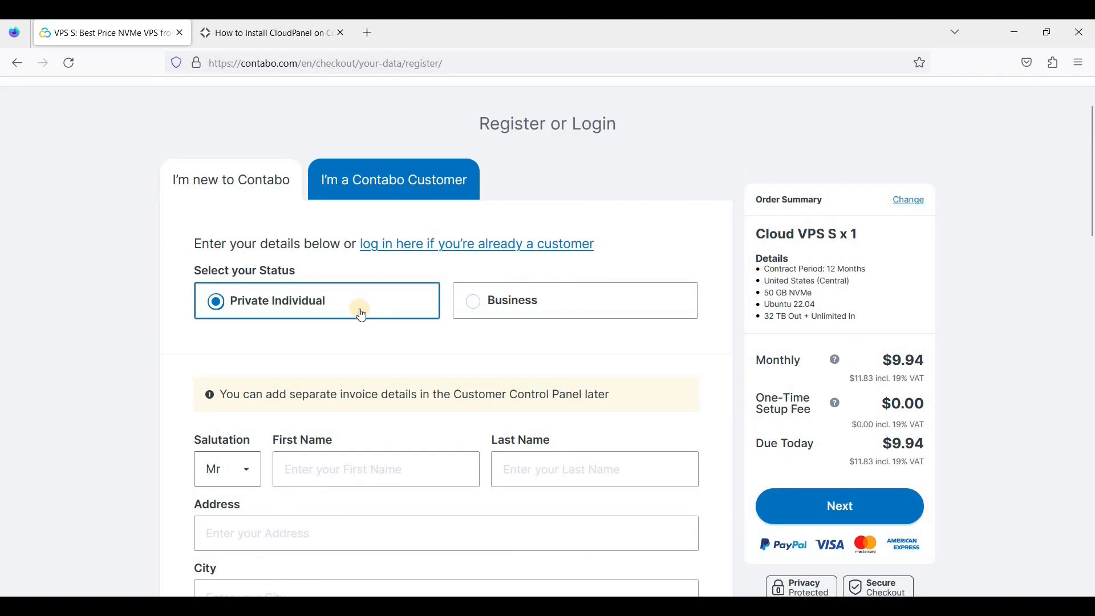
Fill in the new private customer's contact details, with Philippines as the country and the customer's telephone number
scroll(319, 308, down, 1)
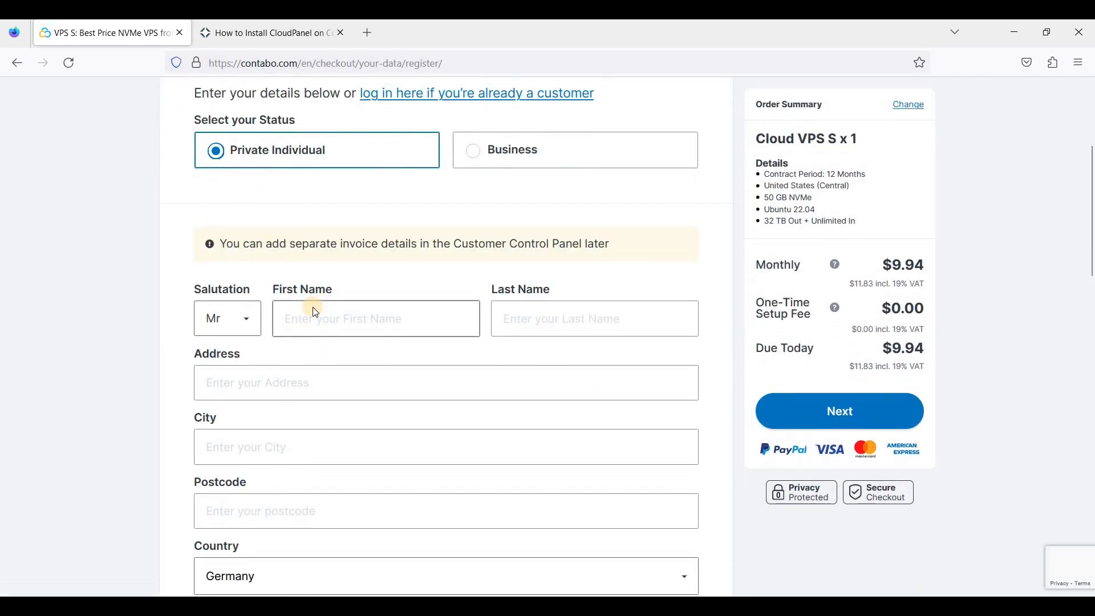
scroll(313, 310, up, 1)
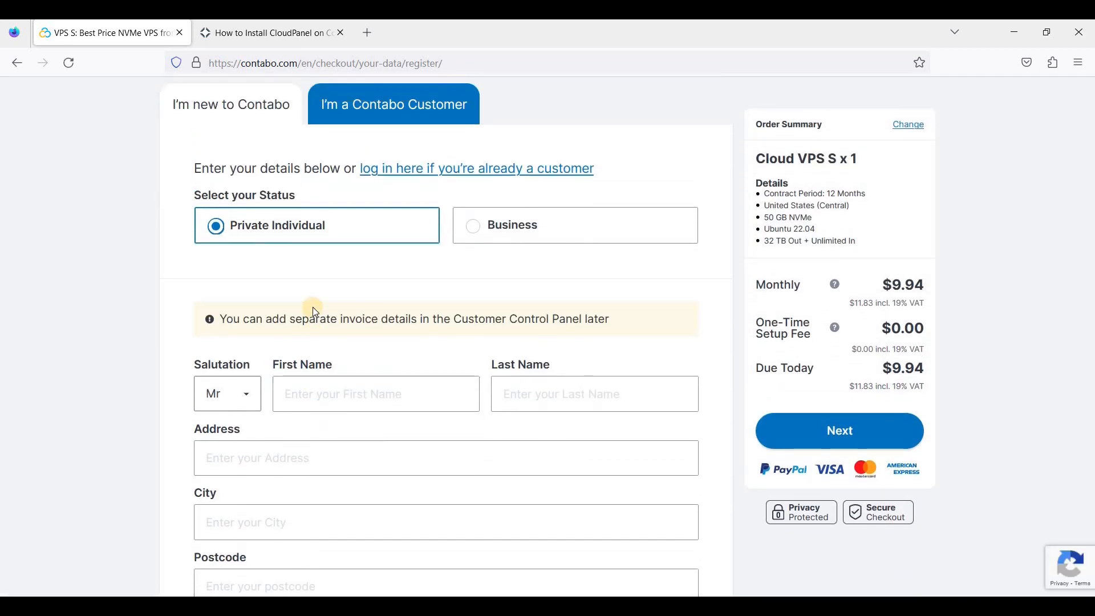
scroll(433, 353, down, 1)
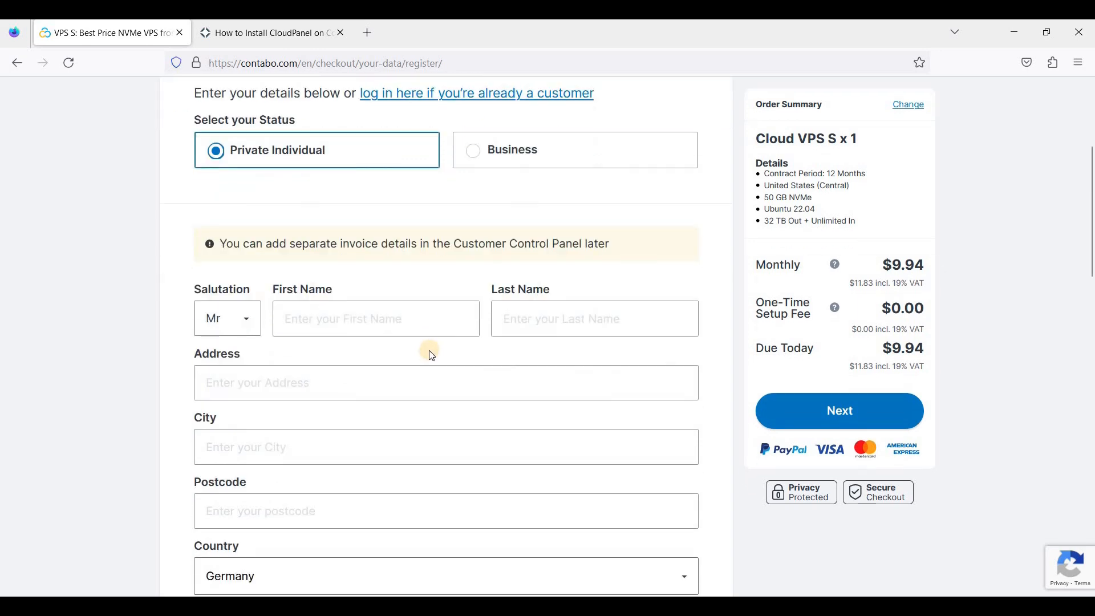
scroll(359, 268, down, 1)
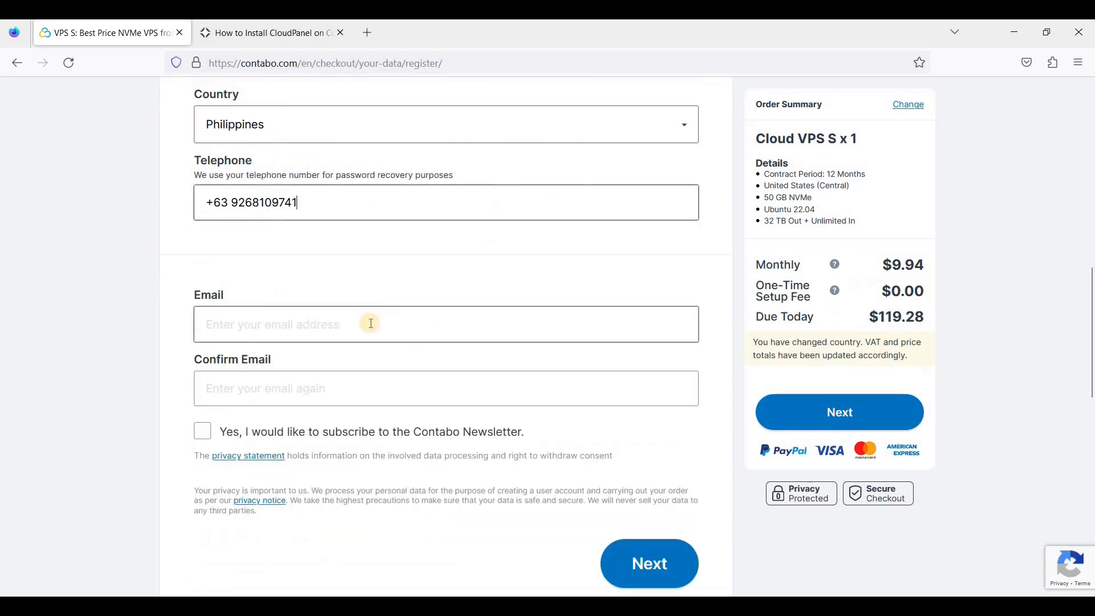
Enter the customer's email address in the registration form's Email field, using the saved Gmail suggestion
click(428, 318)
scroll(429, 319, down, 1)
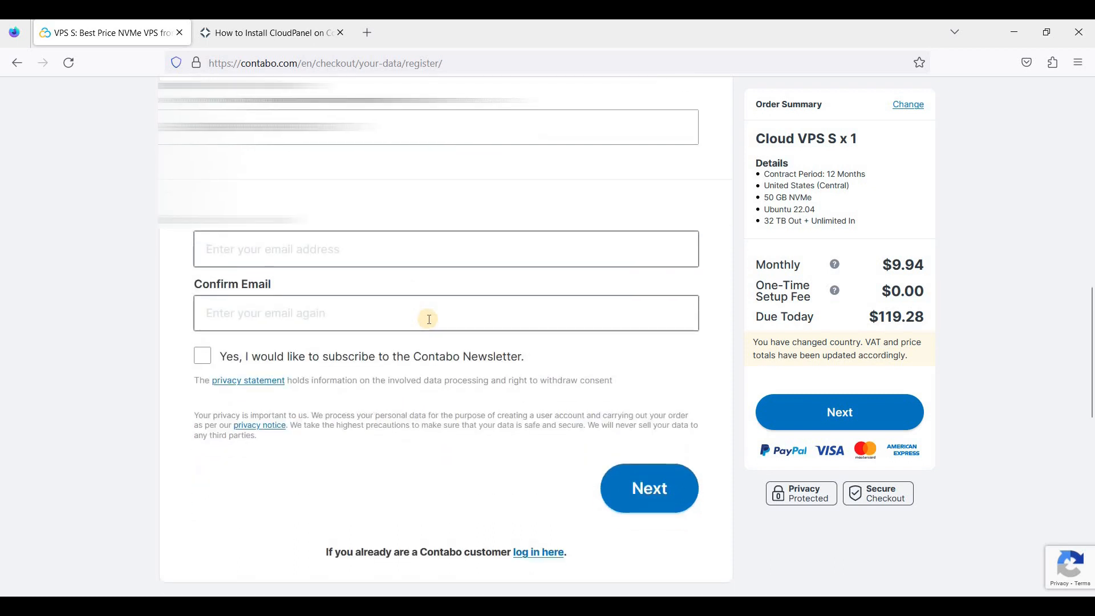
text(websh)
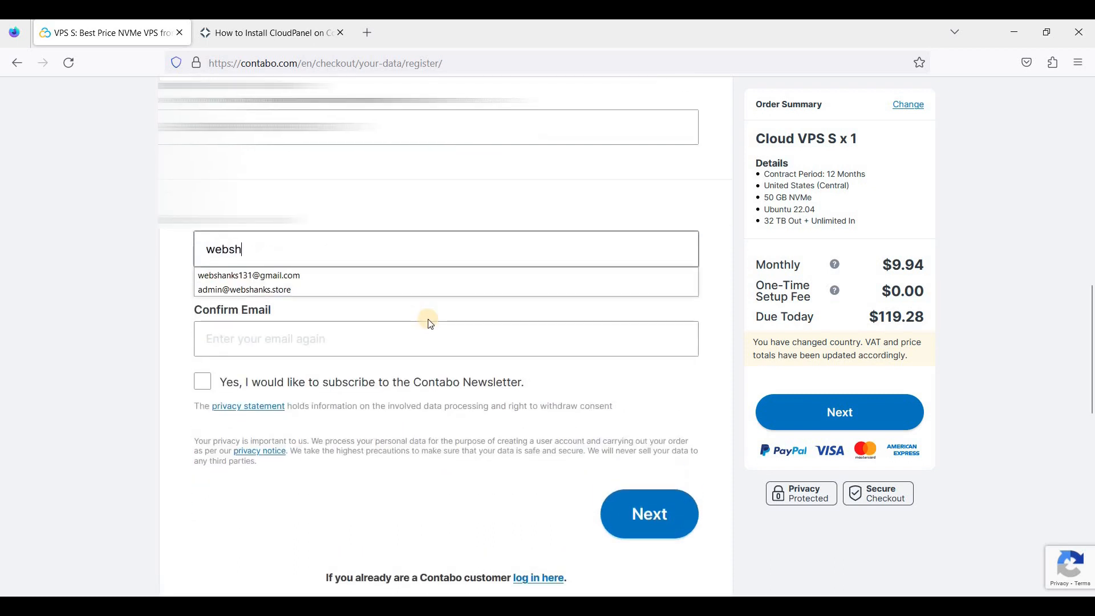
key(Down)
key(Down)
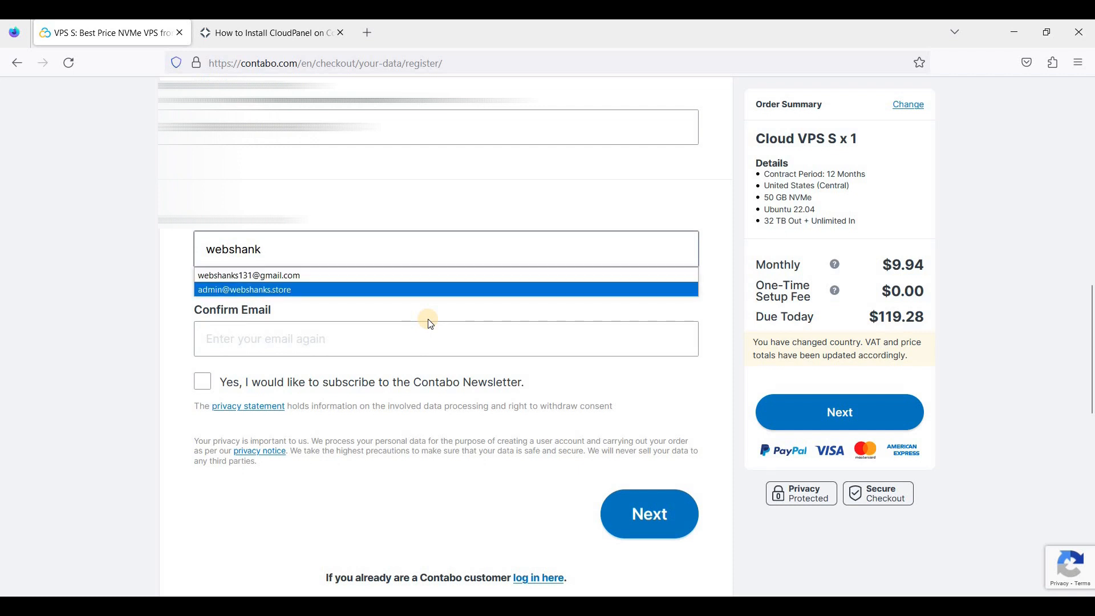
key(Up)
key(Return)
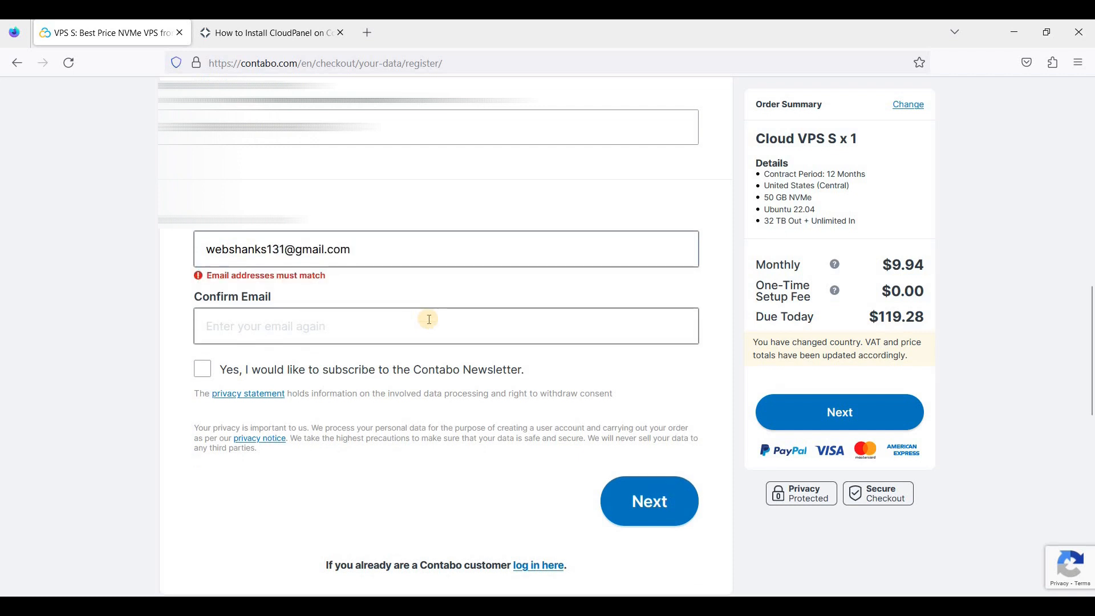
Repeat the customer's email in the confirmation field without subscribing to the newsletter, and continue to the payment method page
click(216, 249)
key(ctrl+a)
key(ctrl+c)
click(297, 338)
key(ctrl+v)
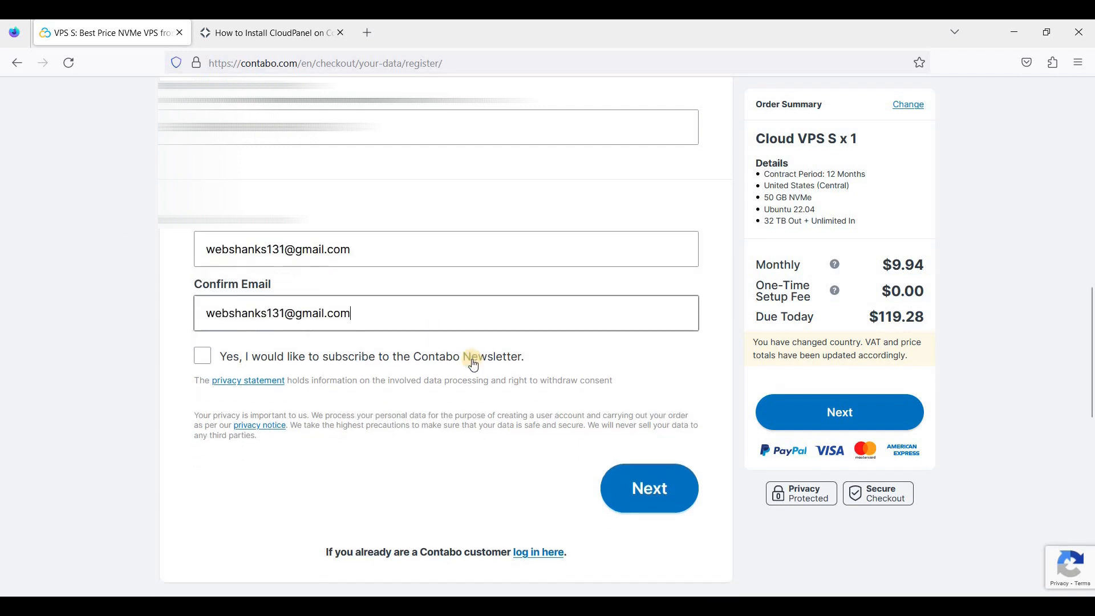
click(655, 490)
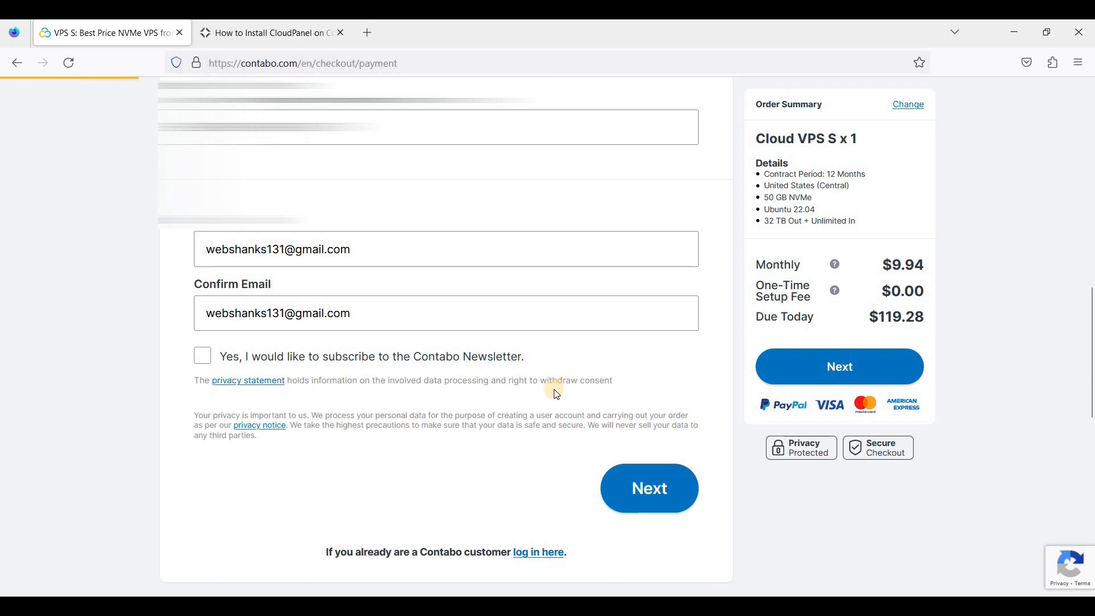
scroll(520, 386, down, 2)
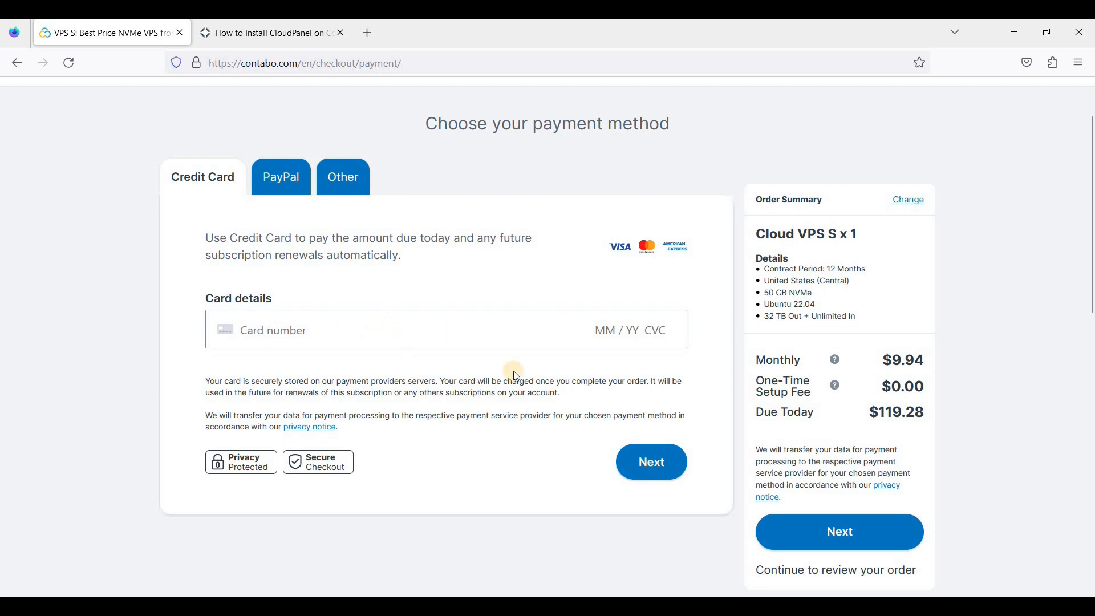
scroll(386, 340, up, 2)
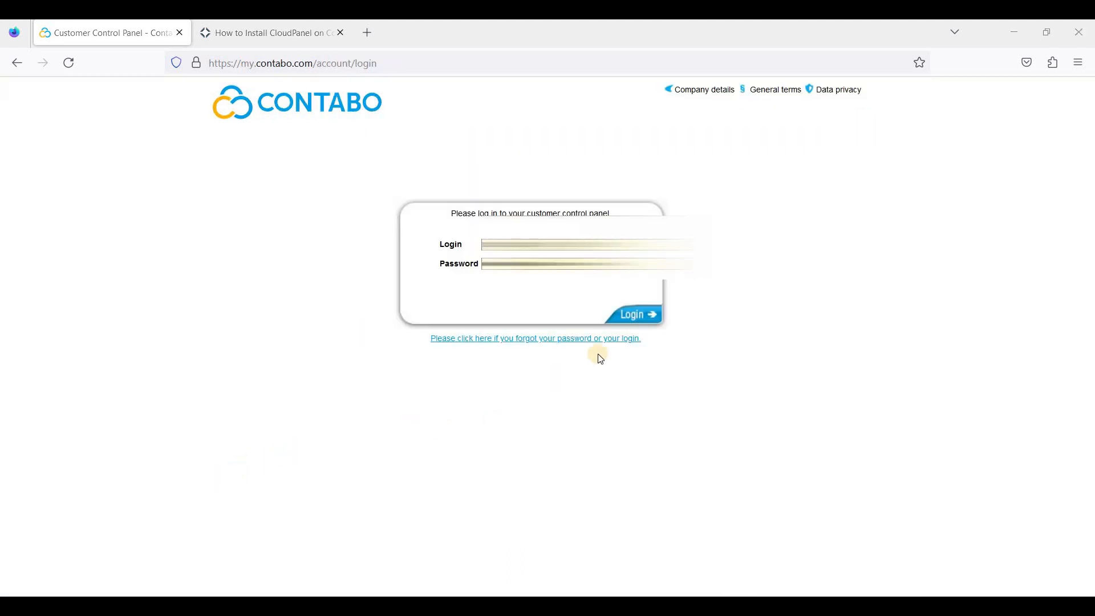
Log in to the Contabo customer control panel and open the VPS control page listing the server
click(628, 317)
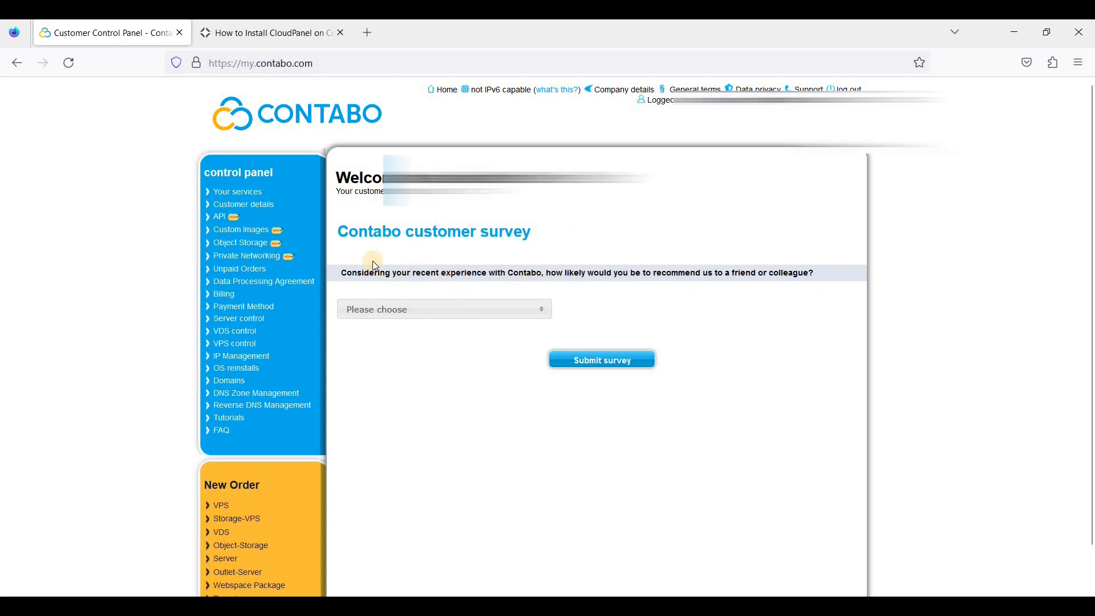
click(236, 343)
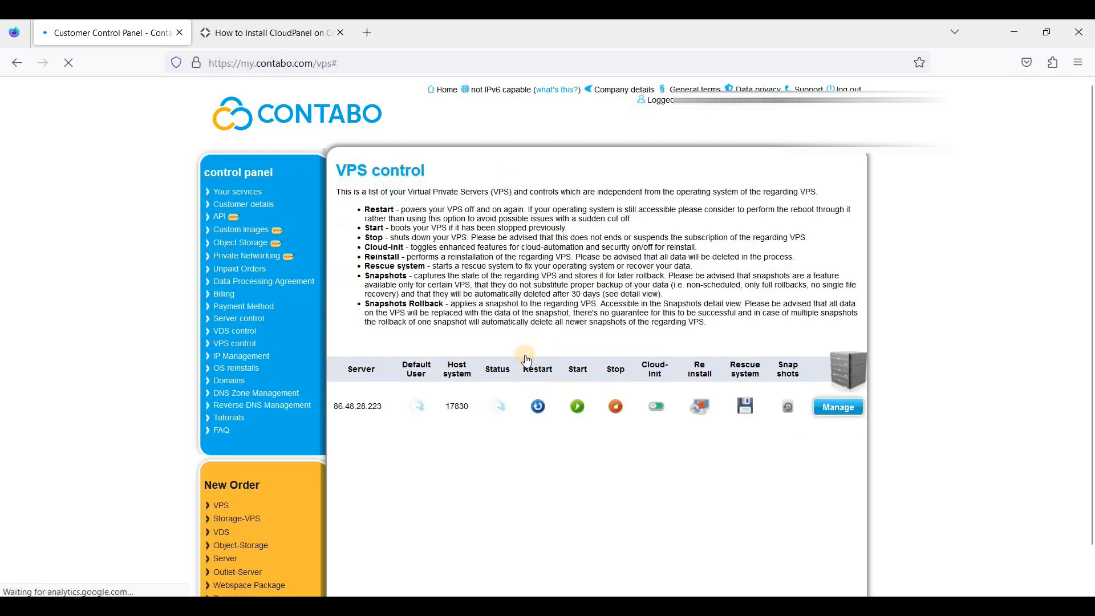
scroll(522, 349, down, 1)
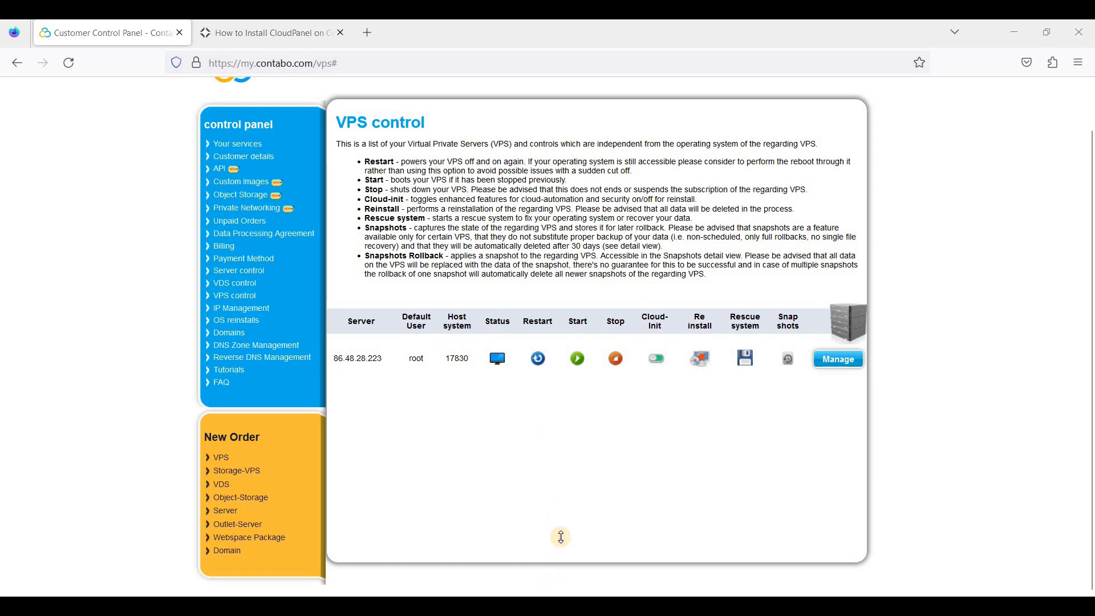
Switch to Bitvise SSH Client, start an SSH connection to the VPS on port 22 and accept and save its host key
click(561, 606)
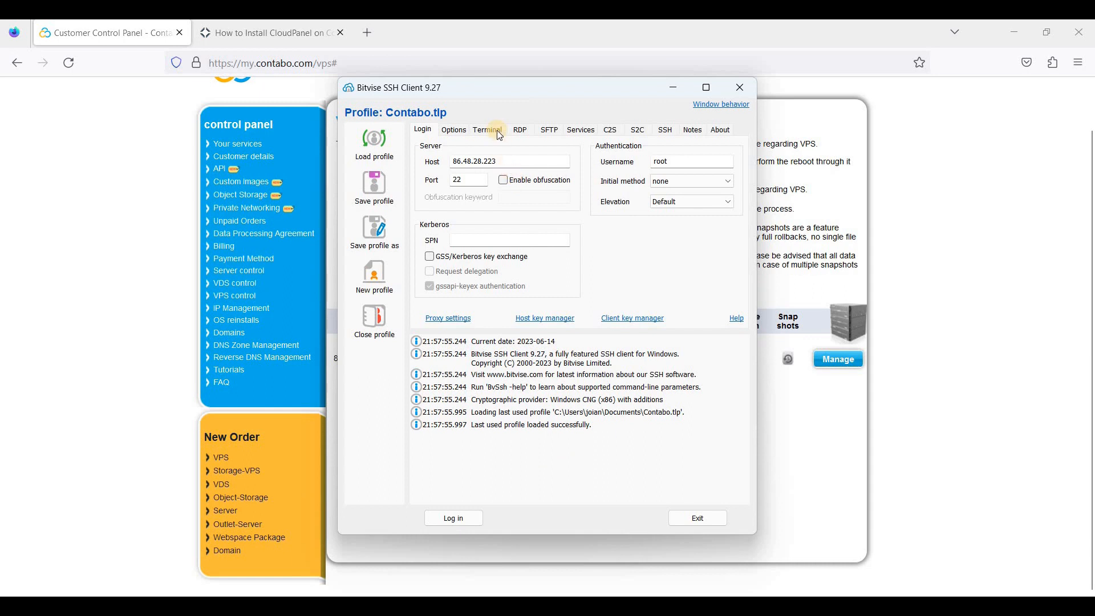
drag(484, 89, 627, 97)
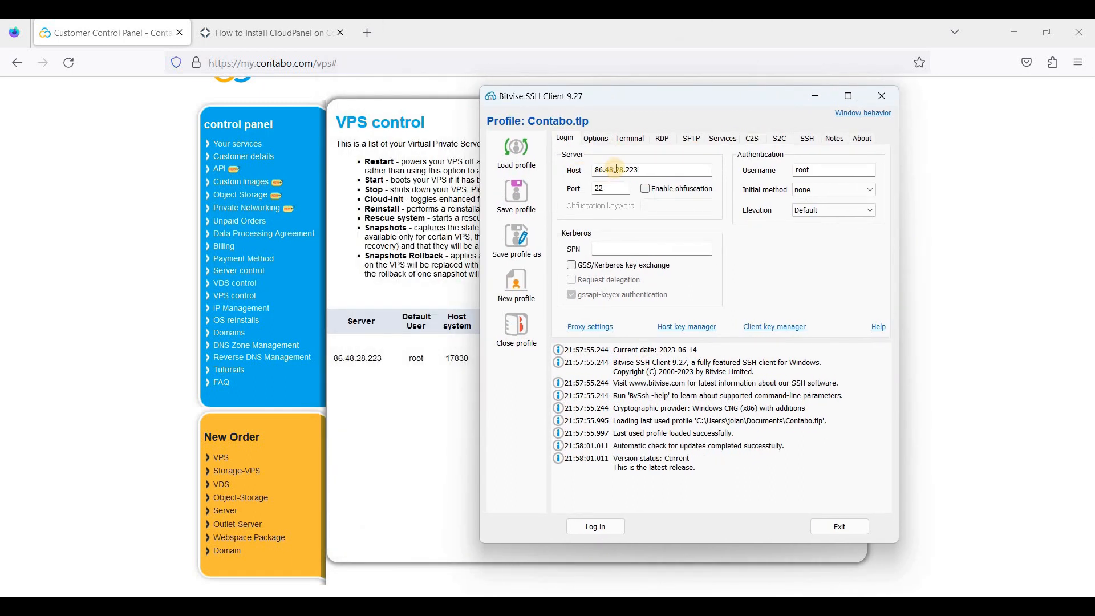
click(607, 526)
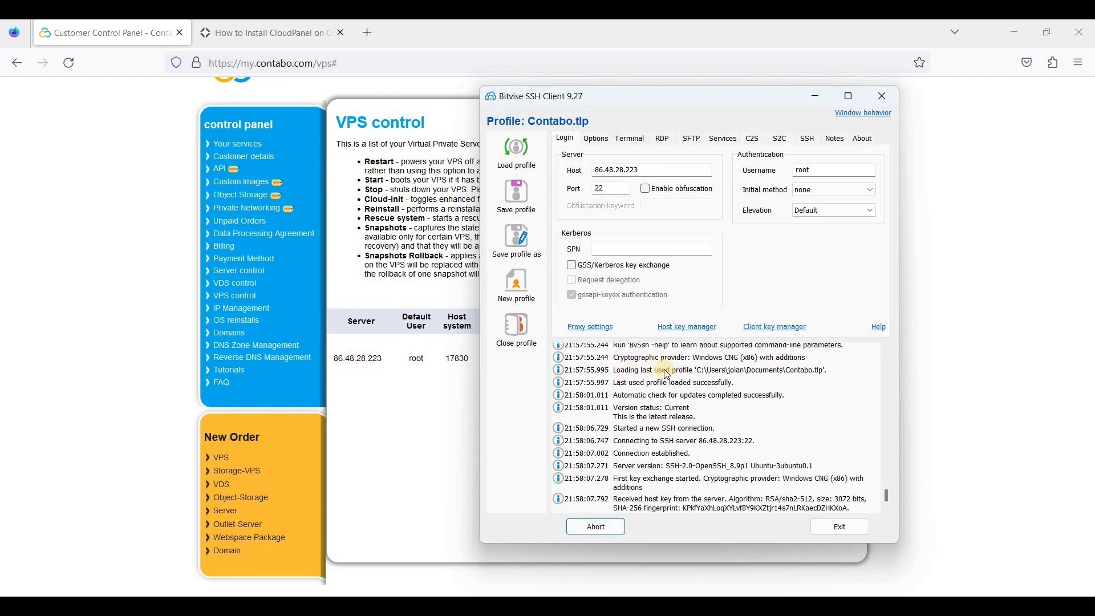
click(619, 425)
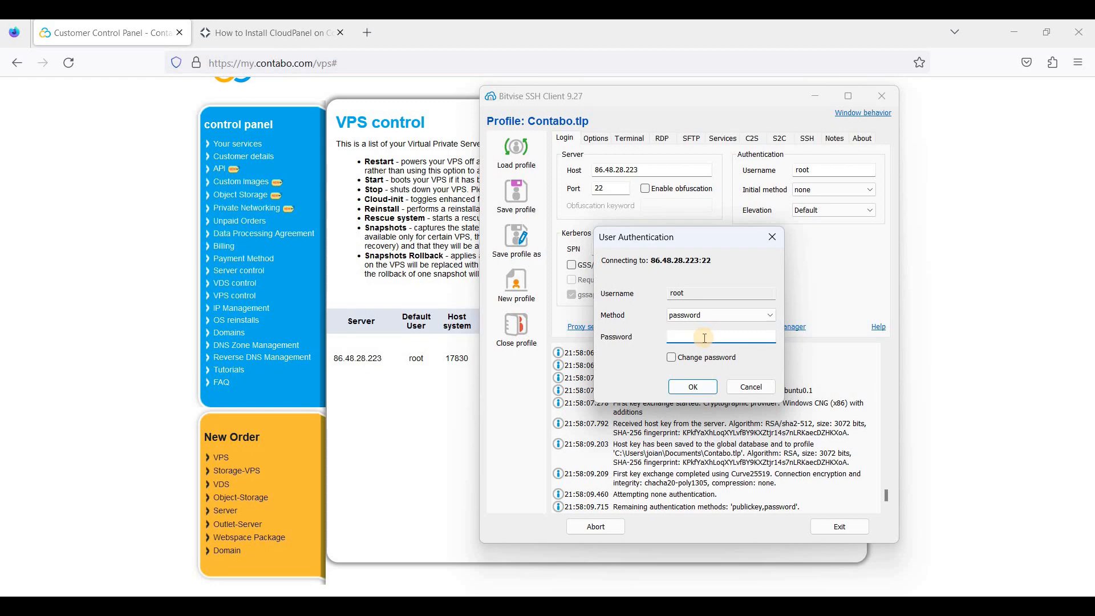
Authenticate as root with the server password and open a new terminal console on the VPS
key(ctrl+v)
click(692, 387)
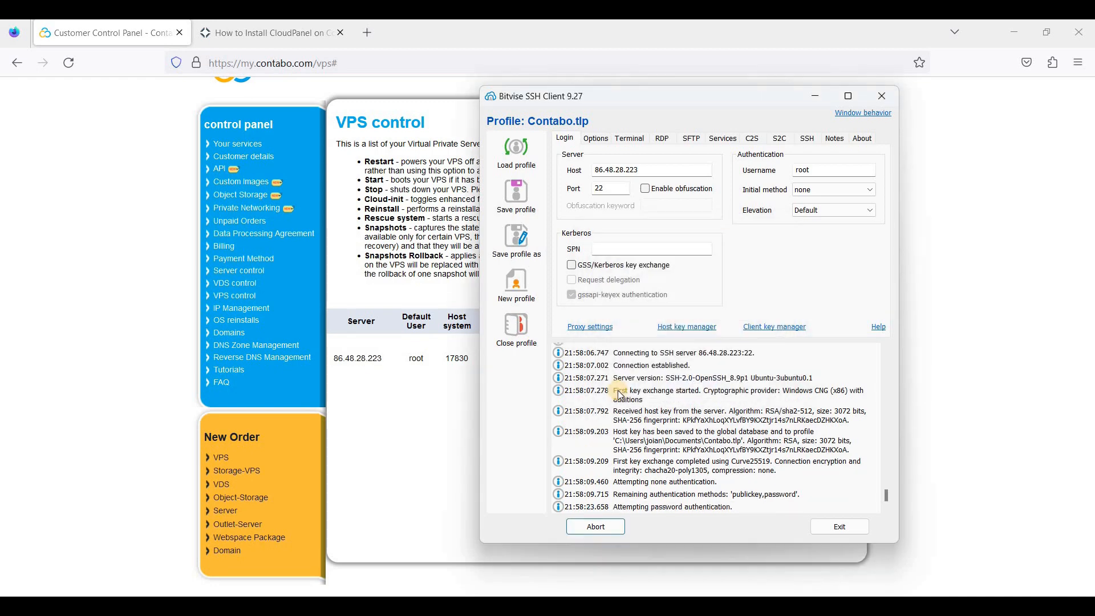
click(522, 305)
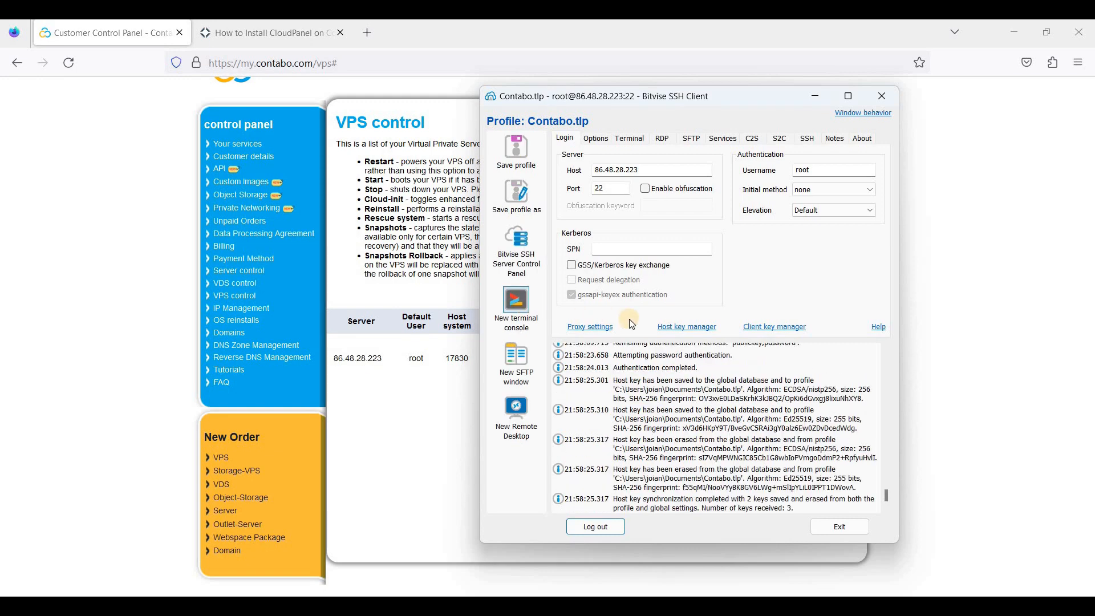
click(522, 308)
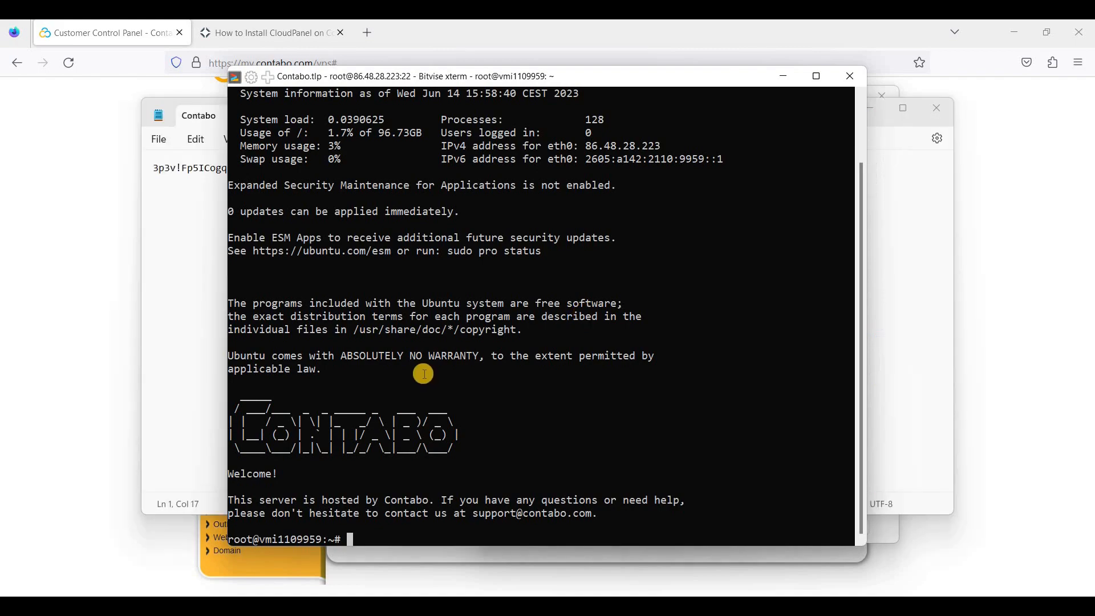
Find Step 2 in the browser's CloudPanel installation guide and copy its package update command
click(257, 37)
scroll(520, 291, down, 15)
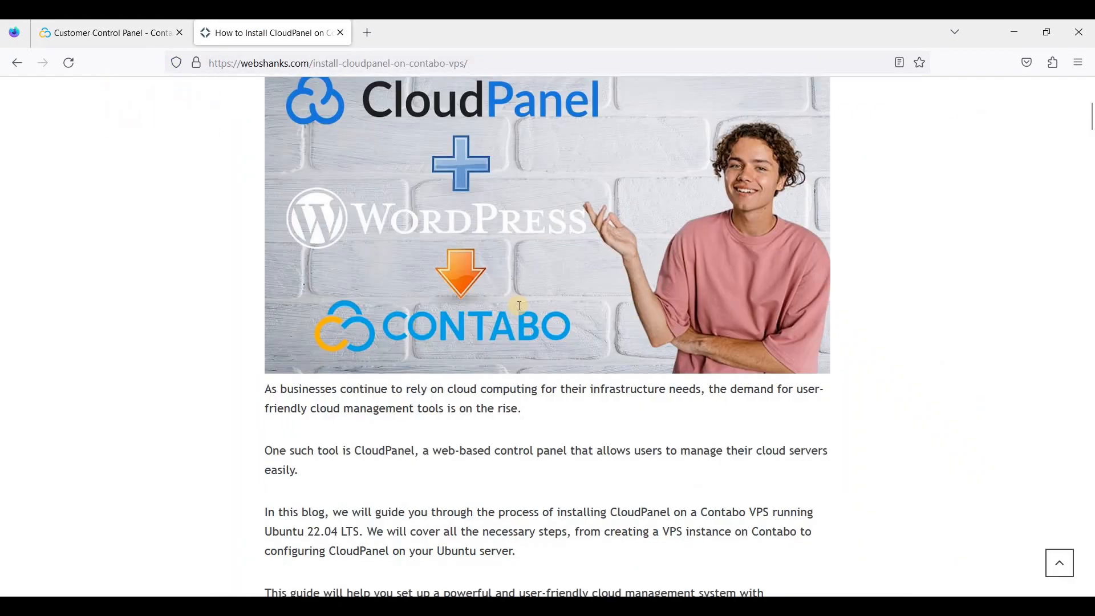
scroll(519, 312, down, 4)
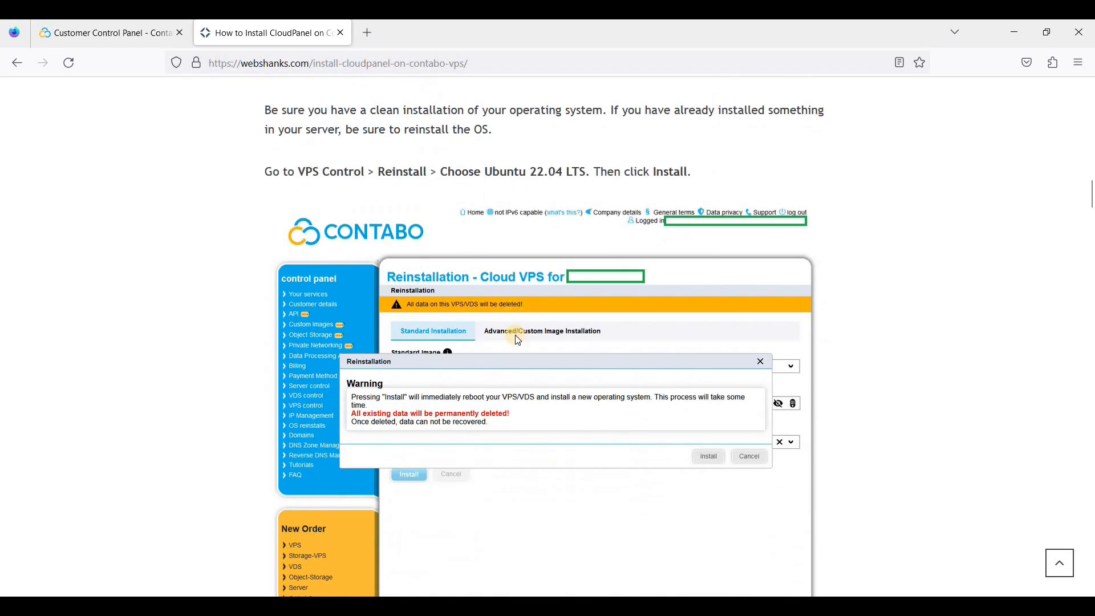
scroll(518, 343, down, 1)
scroll(518, 342, down, 5)
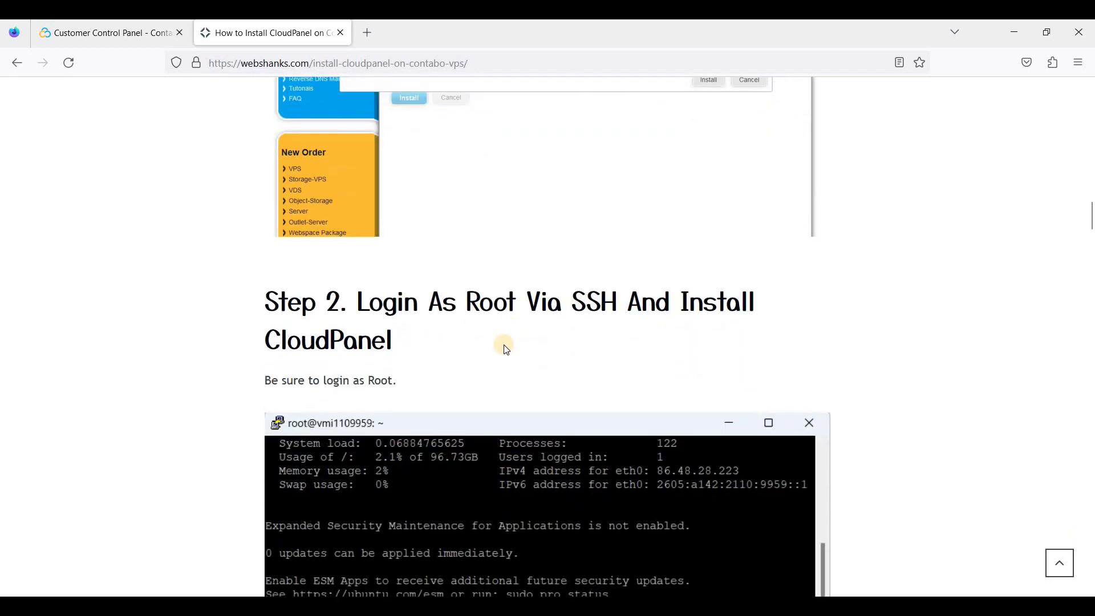
scroll(506, 352, down, 4)
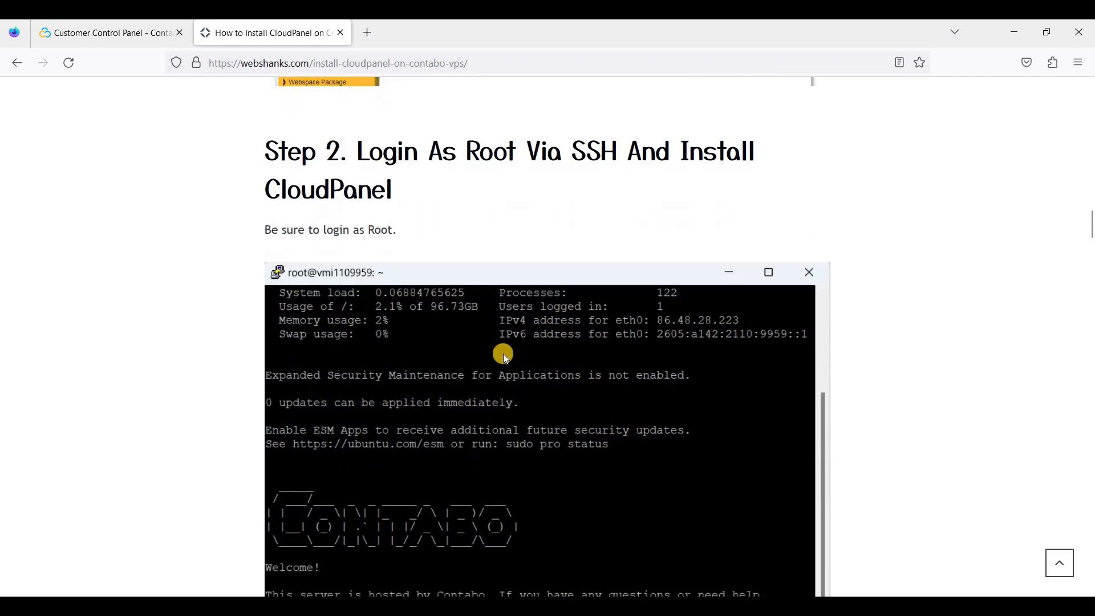
scroll(503, 354, down, 7)
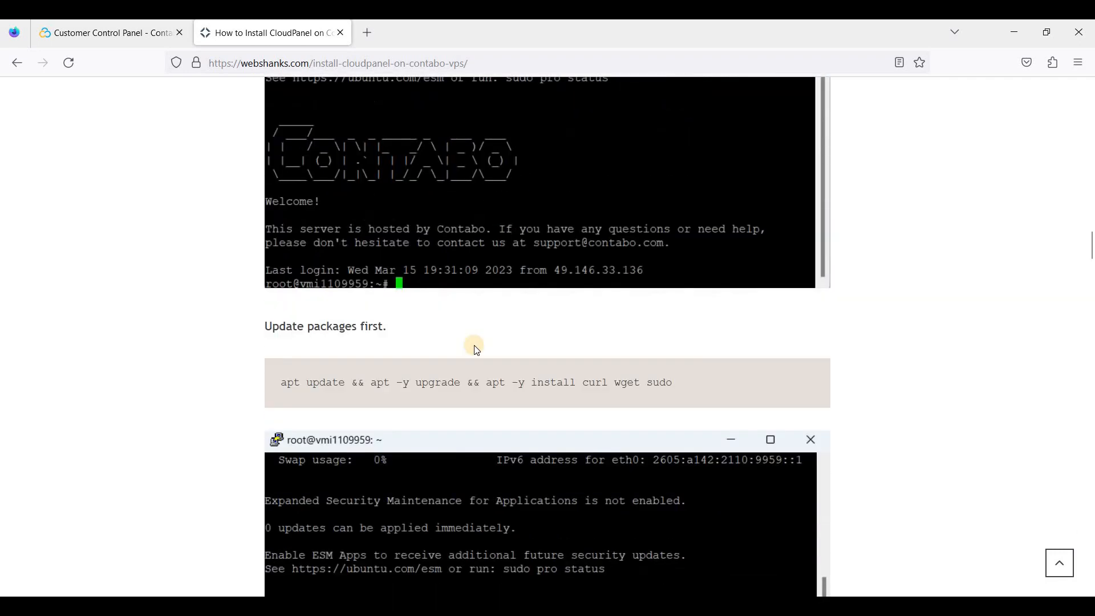
scroll(475, 346, up, 7)
scroll(554, 251, up, 1)
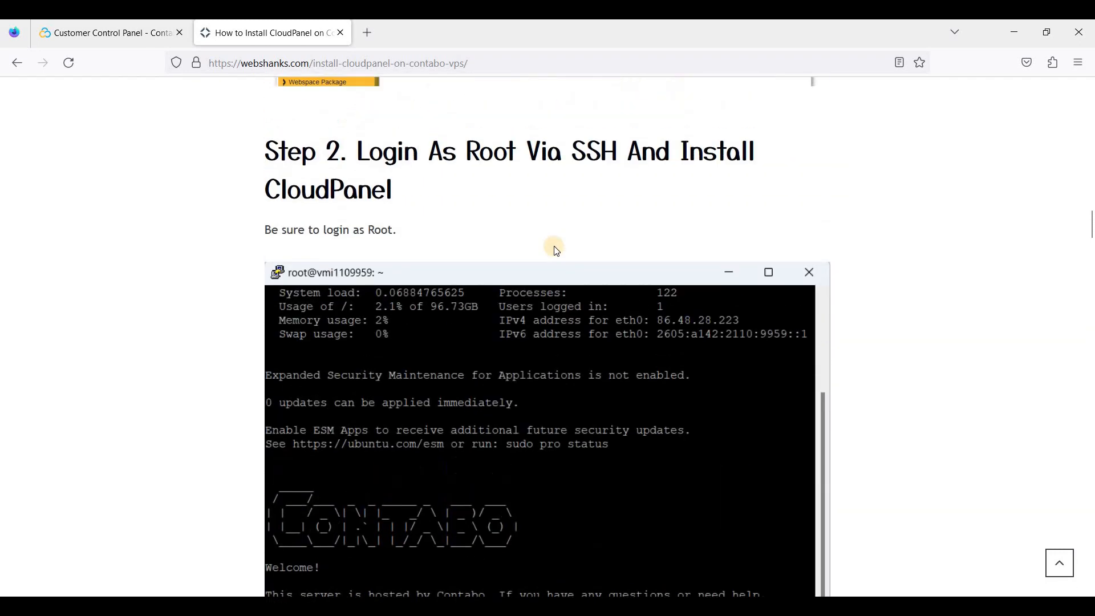
scroll(434, 303, down, 8)
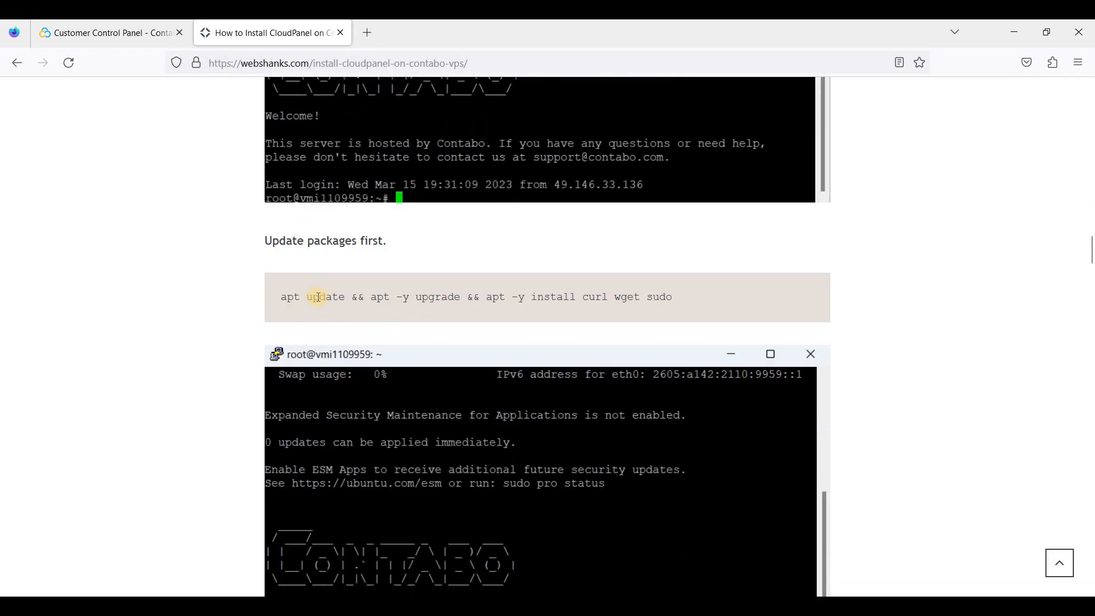
triple_click(713, 298)
key(ctrl+c)
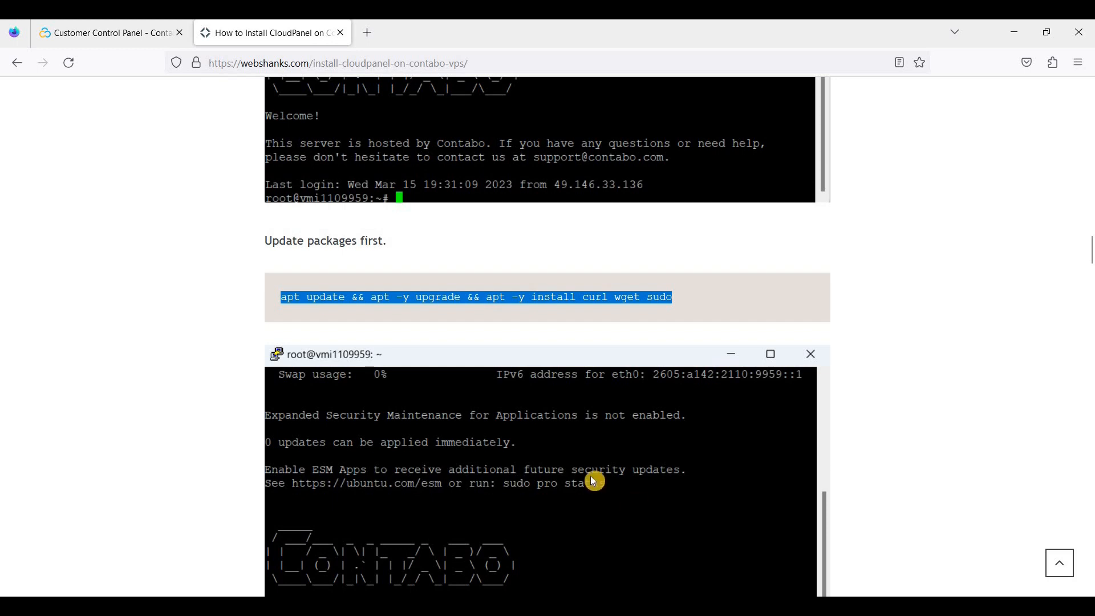
Switch to the Bitvise terminal and run "apt update && apt -y upgrade && apt -y install curl wget sudo"
key(alt+Tab)
right_click(526, 482)
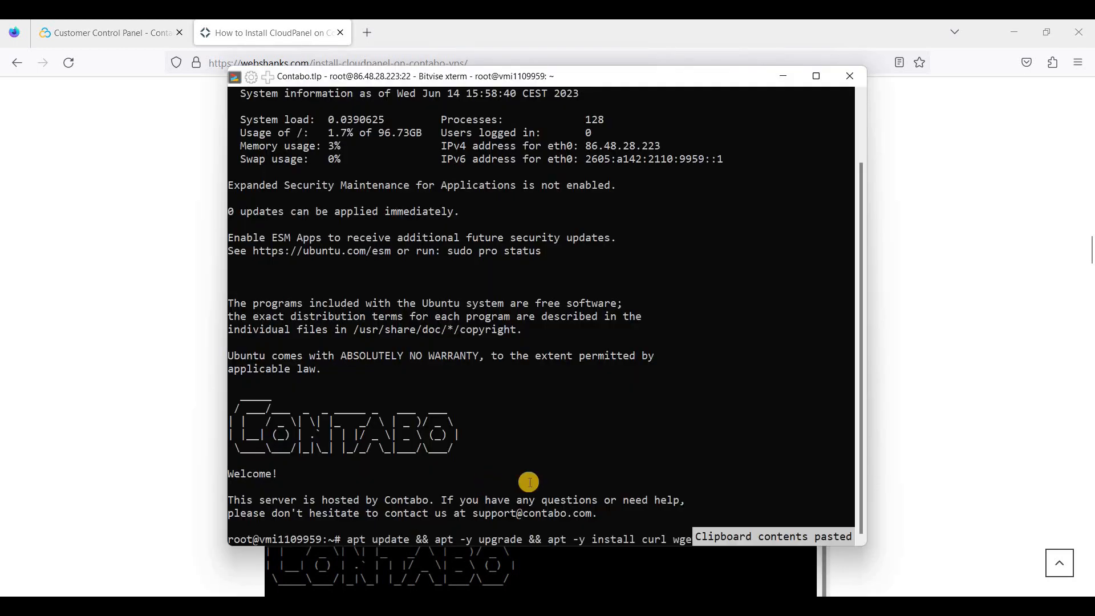
key(Return)
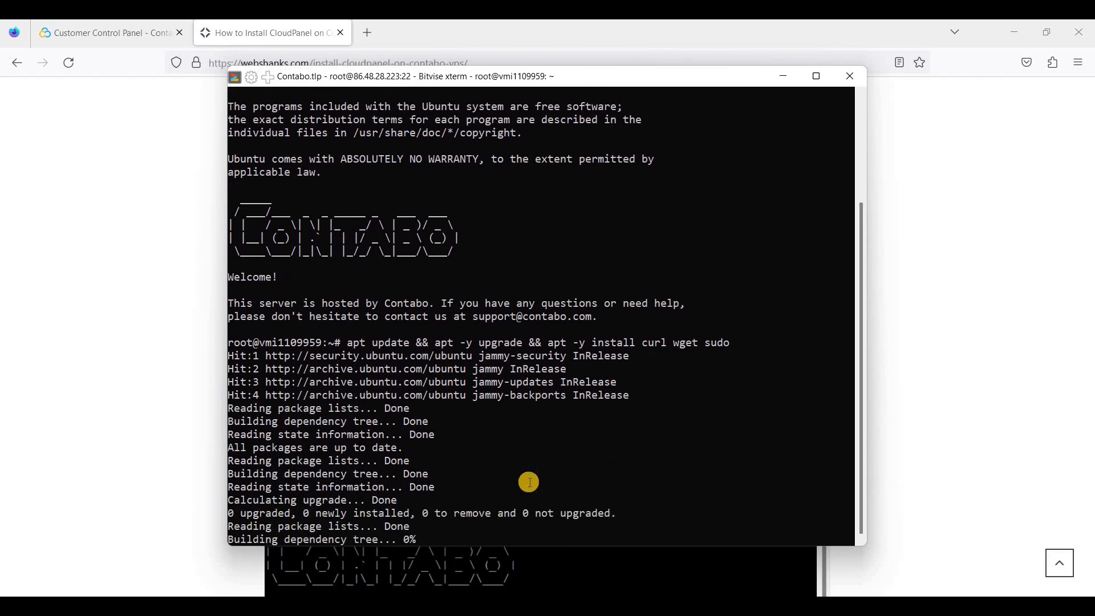
Return to the guide, examine the MySQL 8.0 and MariaDB installation commands, and open the linked CloudPanel page with the updated script
click(301, 62)
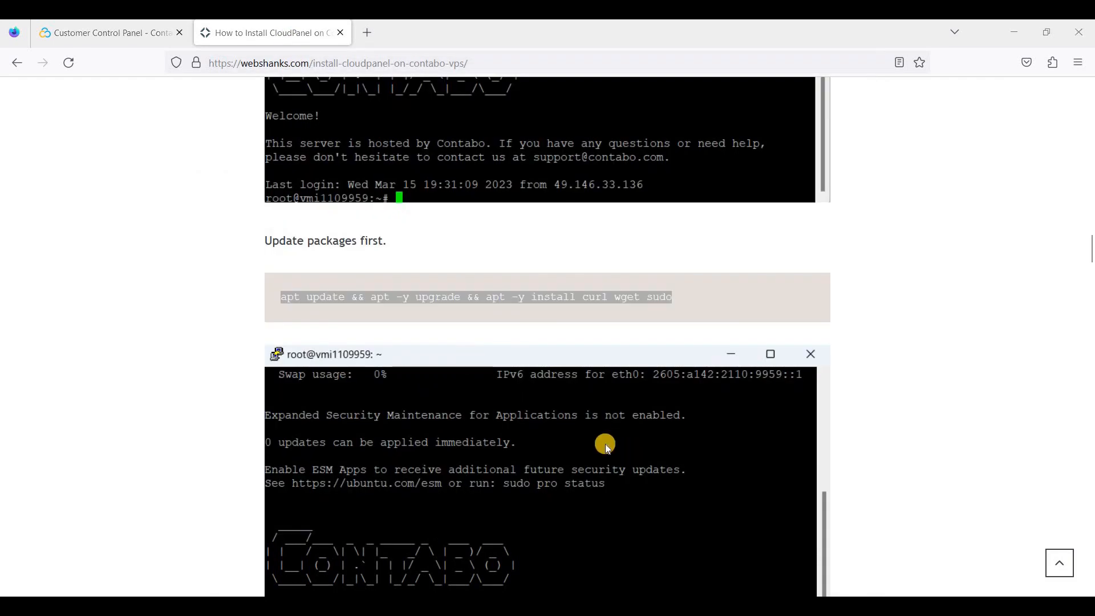
scroll(604, 444, down, 4)
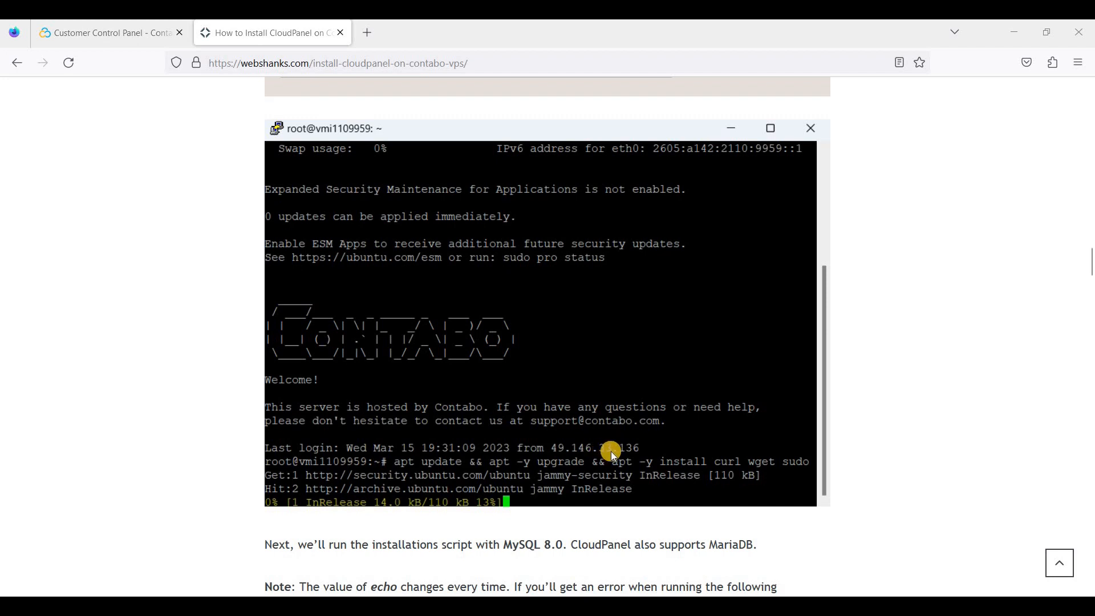
scroll(611, 451, down, 1)
scroll(576, 462, down, 1)
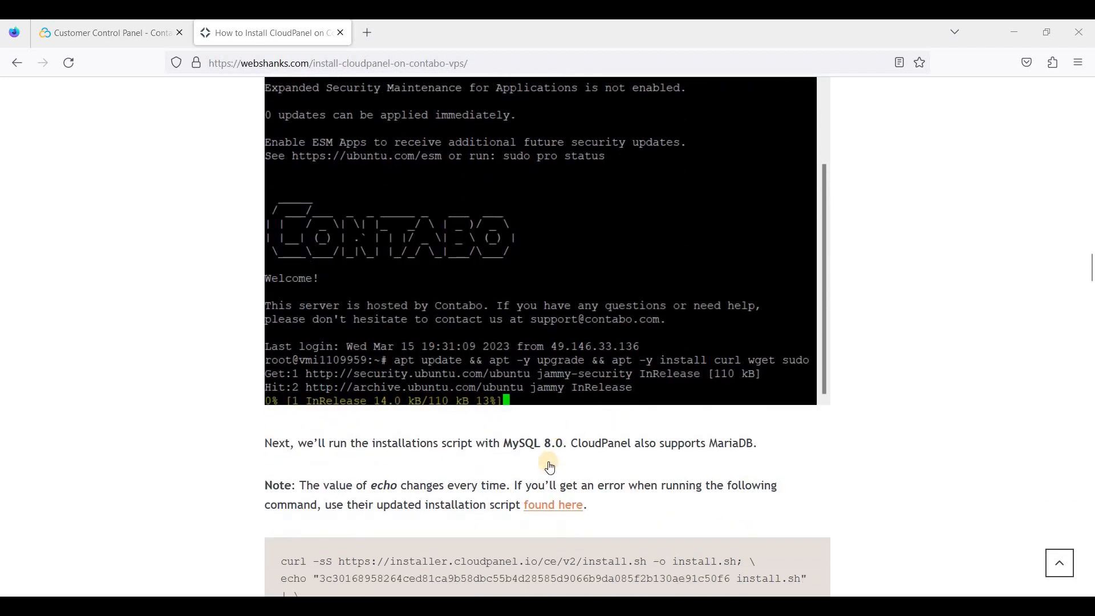
scroll(433, 507, down, 1)
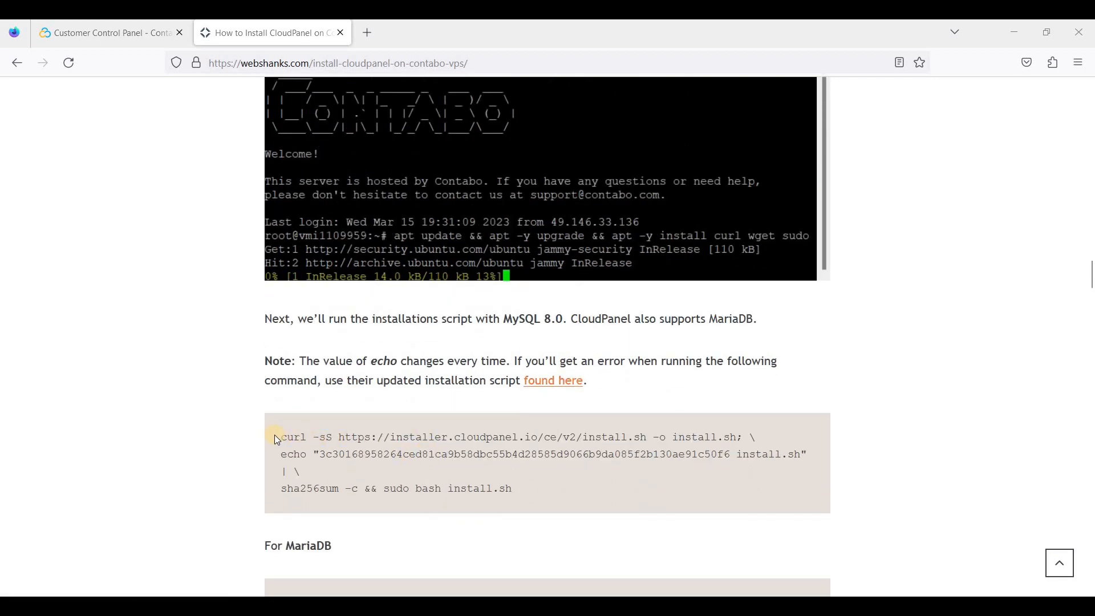
drag(275, 435, 521, 485)
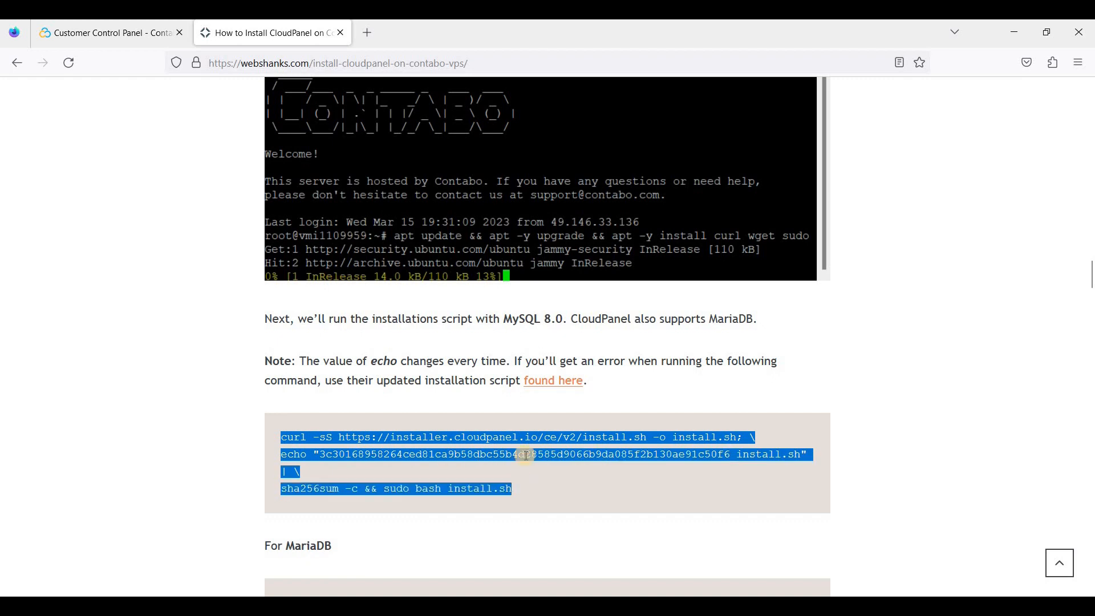
scroll(411, 371, down, 1)
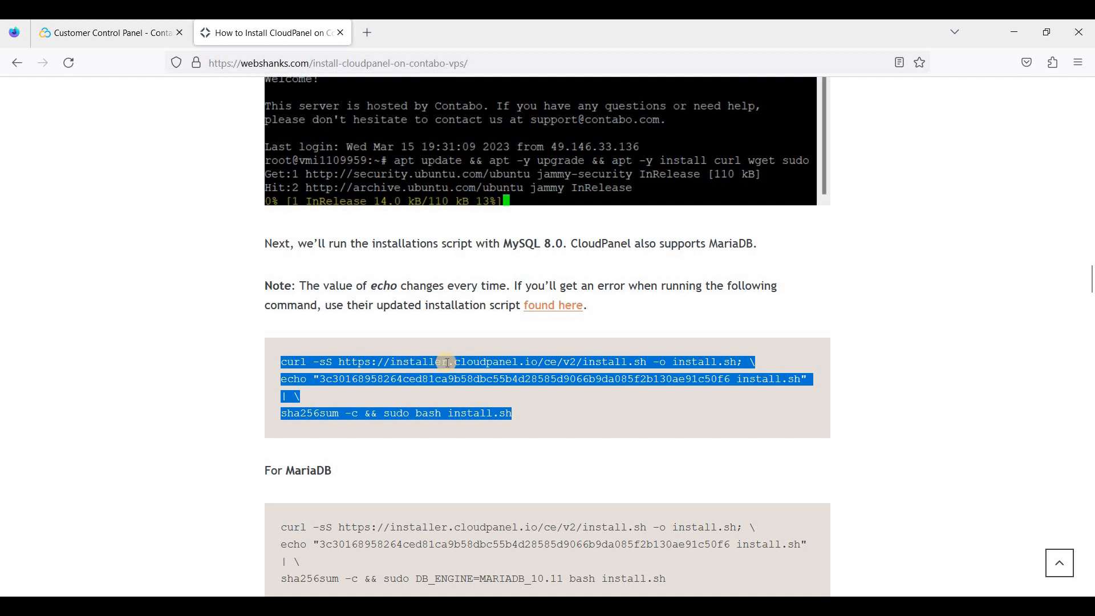
click(540, 309)
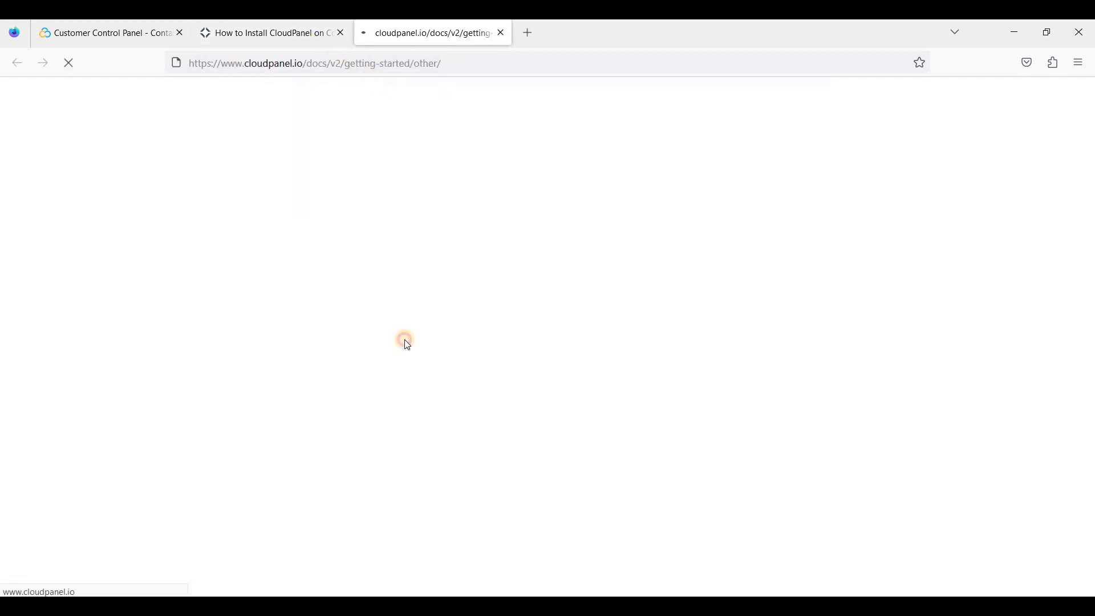
Compare the echo value in the guide's MySQL 8.0 command with the Ubuntu 22.04 installer script in the CloudPanel documentation
click(285, 36)
mouse_move(281, 381)
mouse_down()
mouse_move(314, 382)
mouse_move(301, 381)
mouse_up()
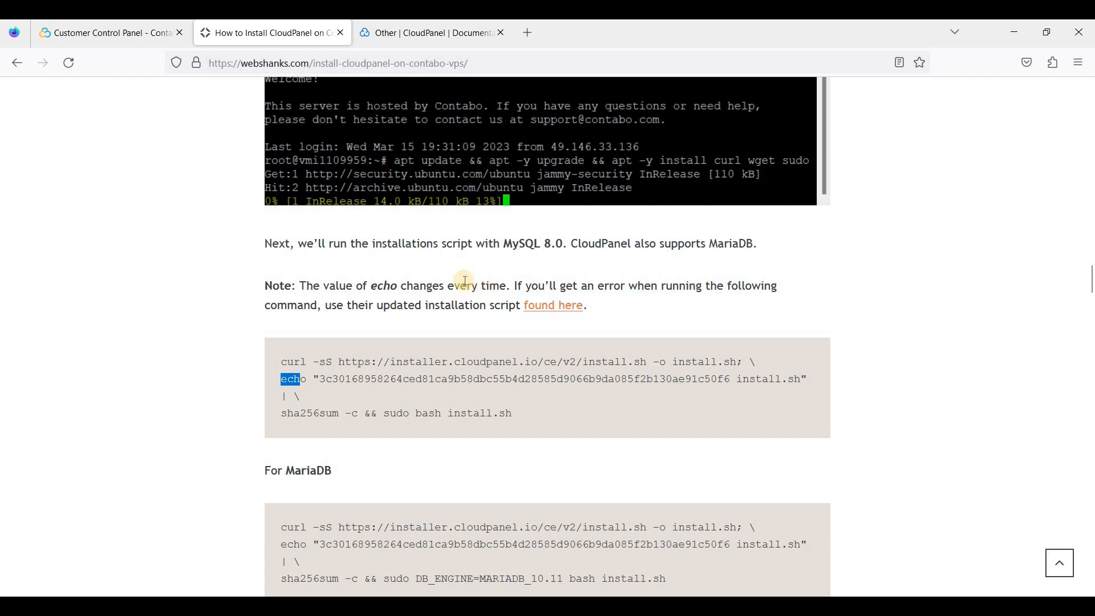
click(467, 35)
scroll(450, 341, down, 9)
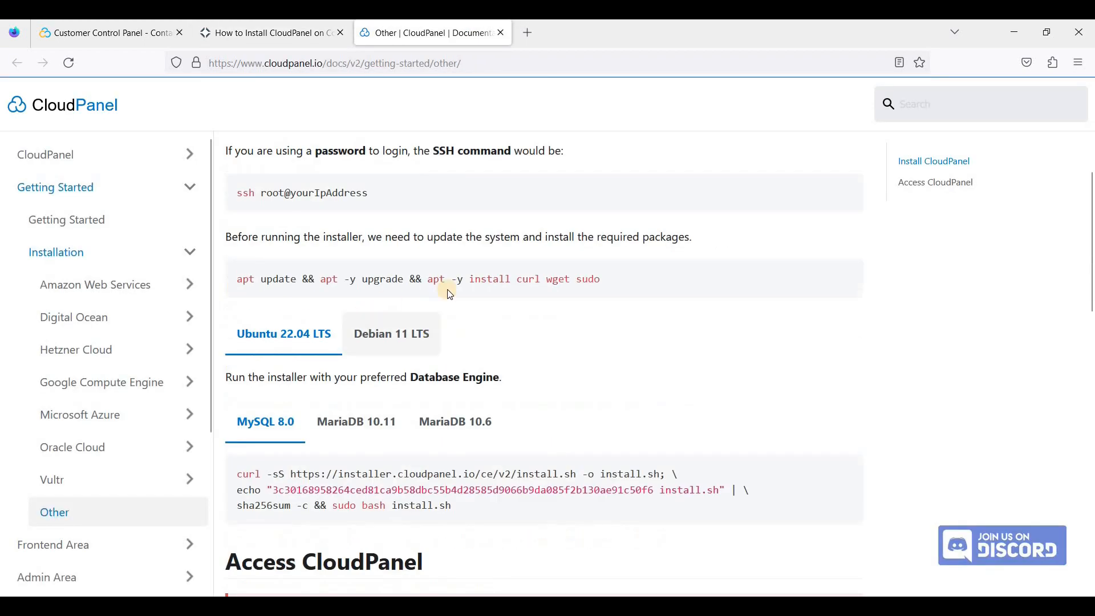
Copy the guide's MySQL 8.0 CloudPanel installation script and run it in the Bitvise terminal
click(307, 37)
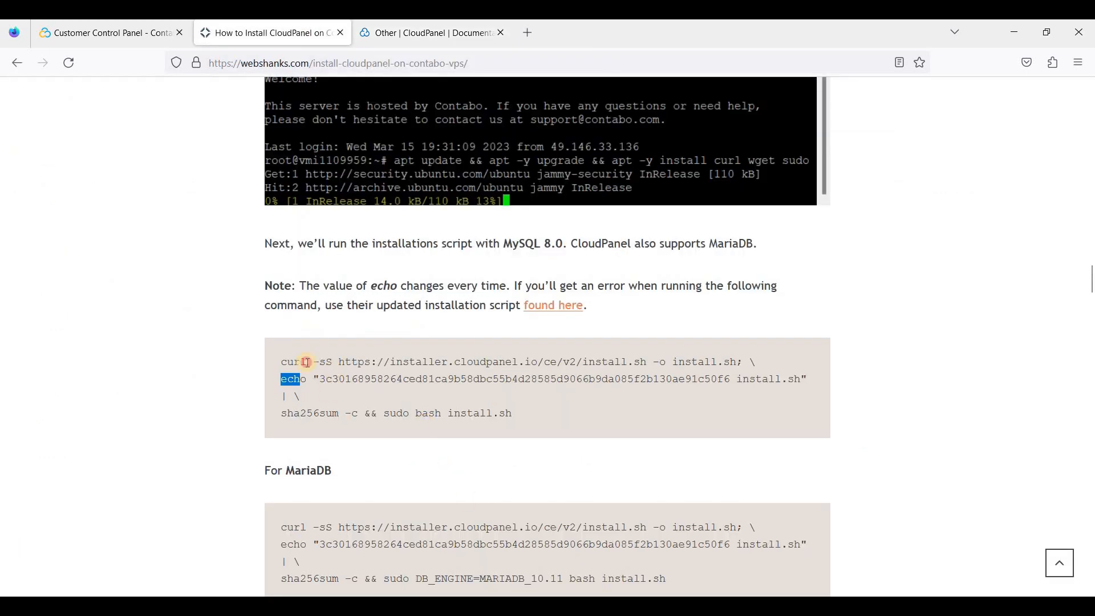
click(282, 364)
shift+click(509, 410)
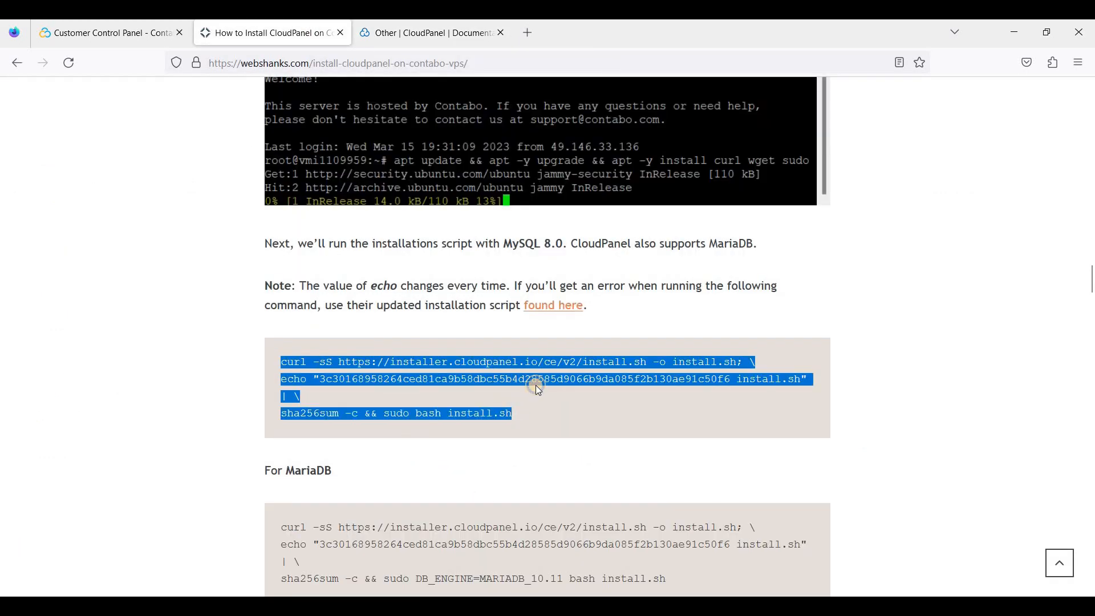
right_click(536, 386)
click(545, 393)
key(alt+Tab)
right_click(617, 483)
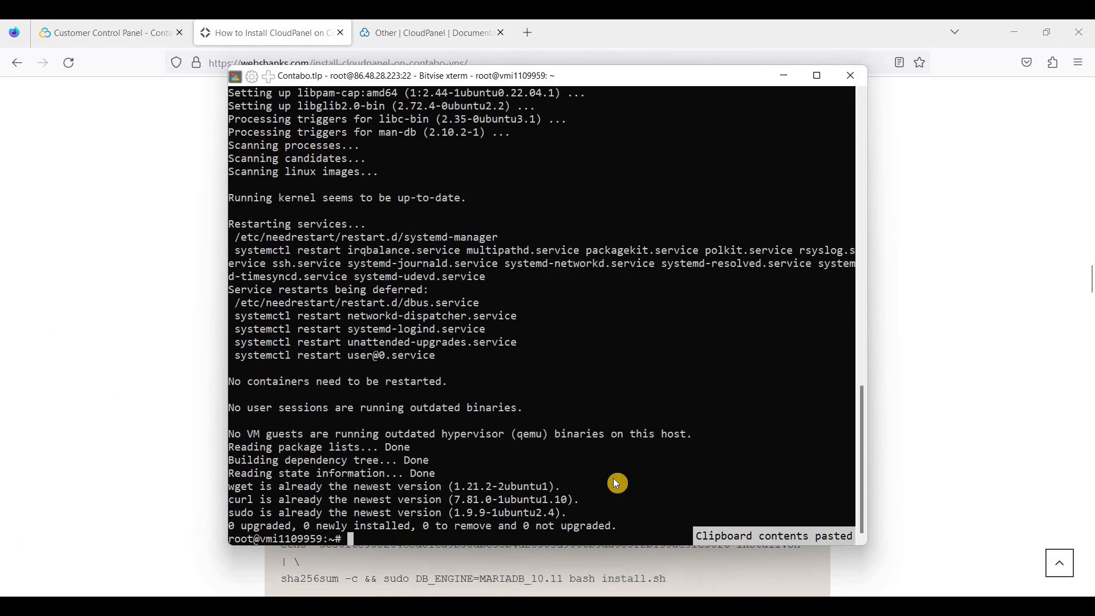
key(Return)
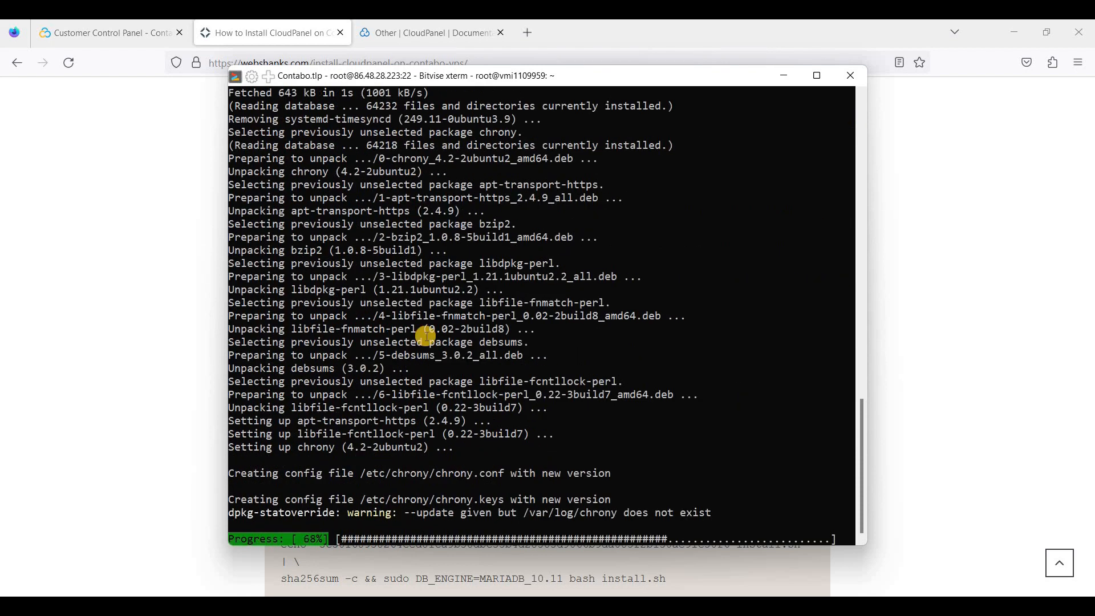
Switch back to the browser guide and examine the MariaDB installation command and its version note
click(302, 41)
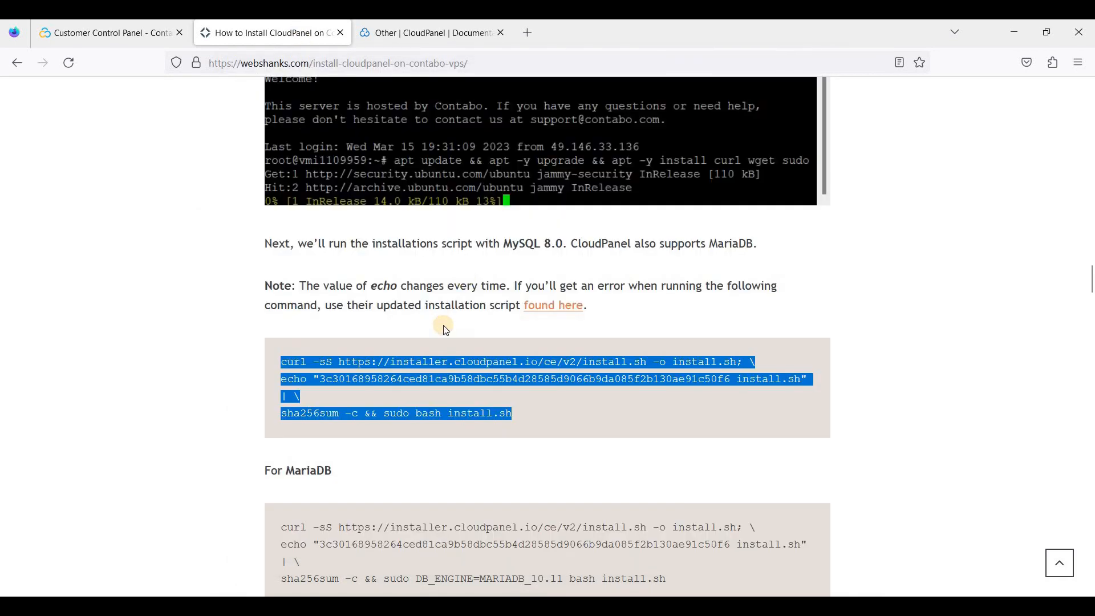
click(443, 326)
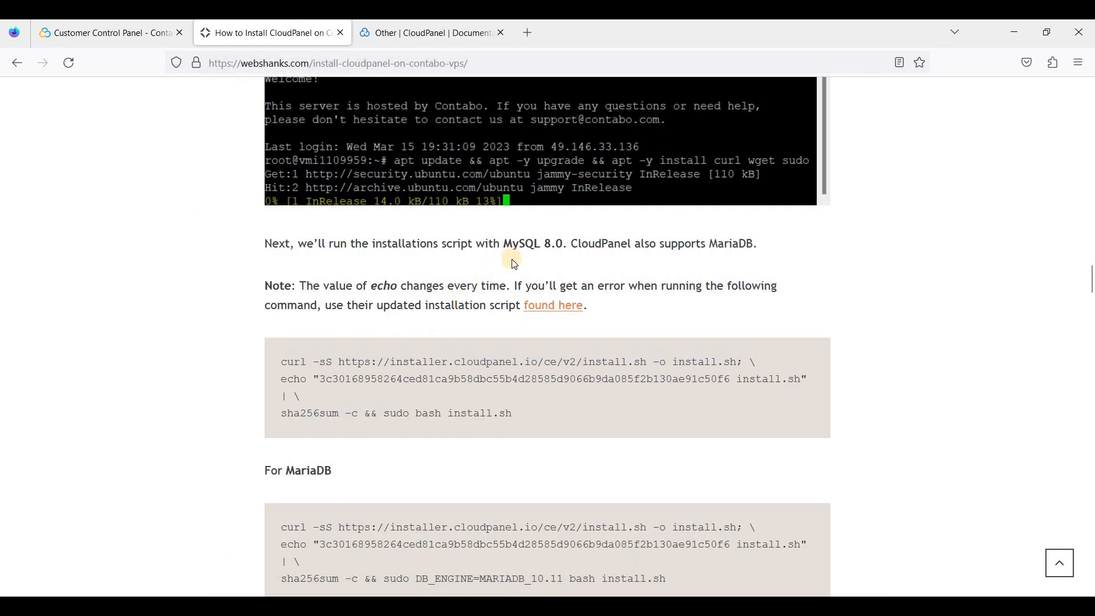
scroll(404, 365, down, 2)
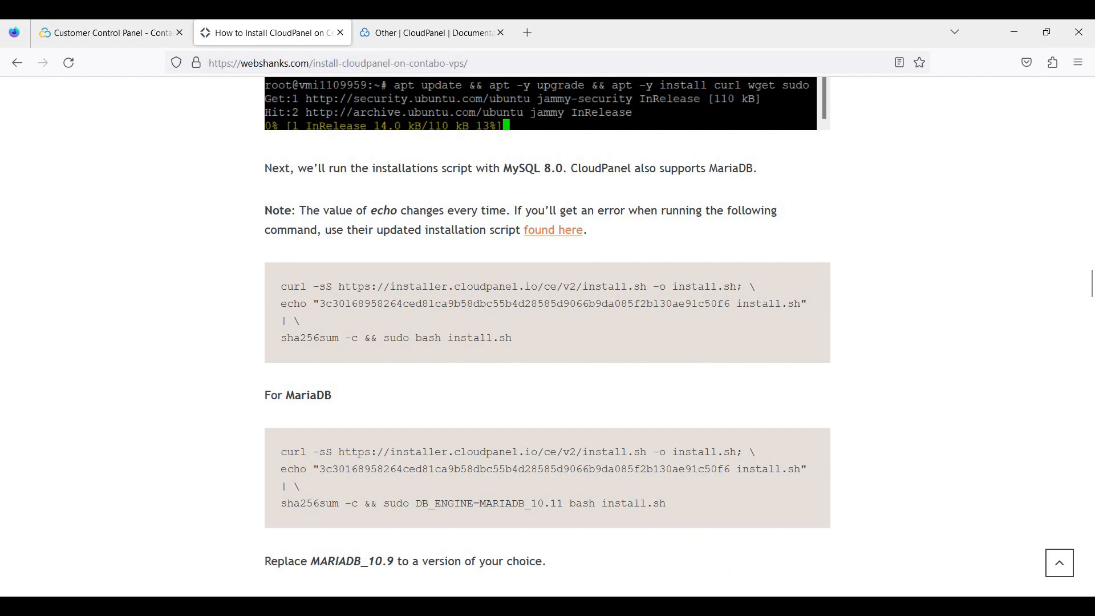
Copy the CloudPanel access URL from the Bitvise terminal and restart the VPS in the Contabo control panel
key(alt+Tab)
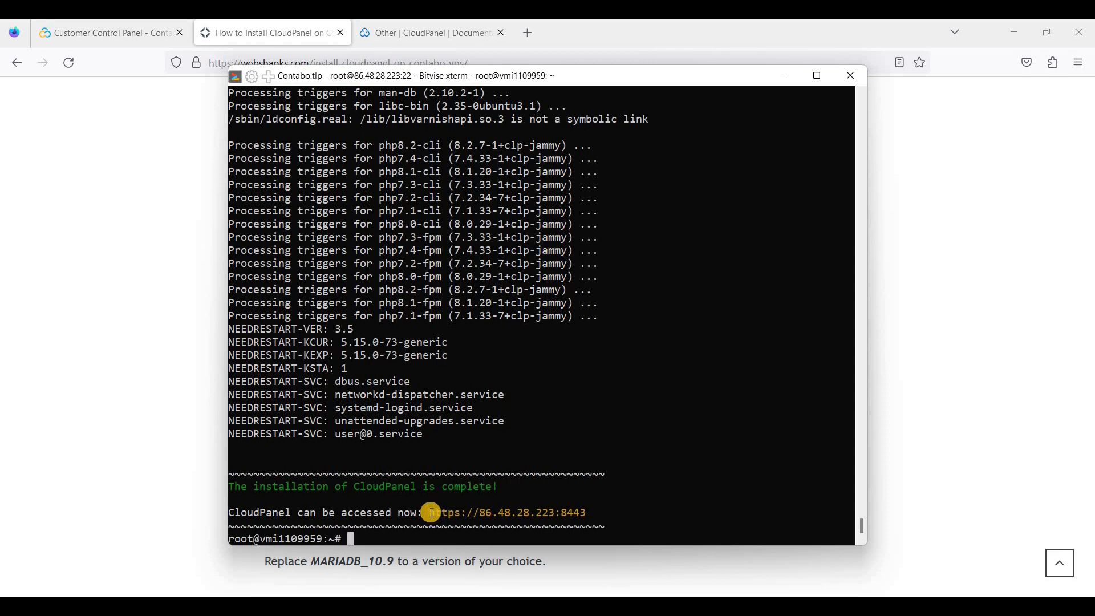
drag(429, 512, 587, 512)
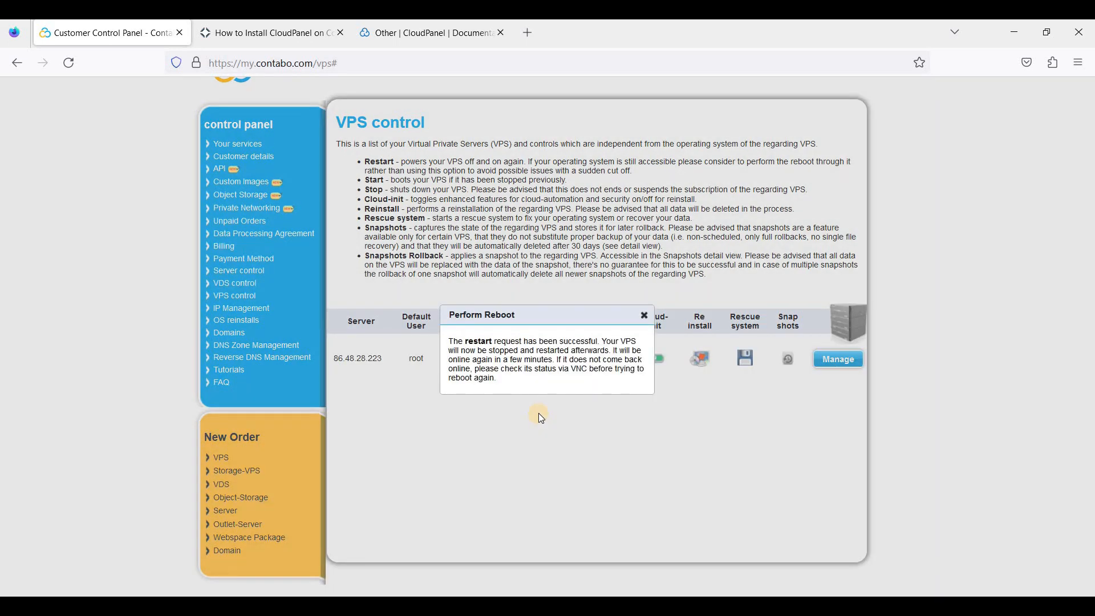
click(646, 321)
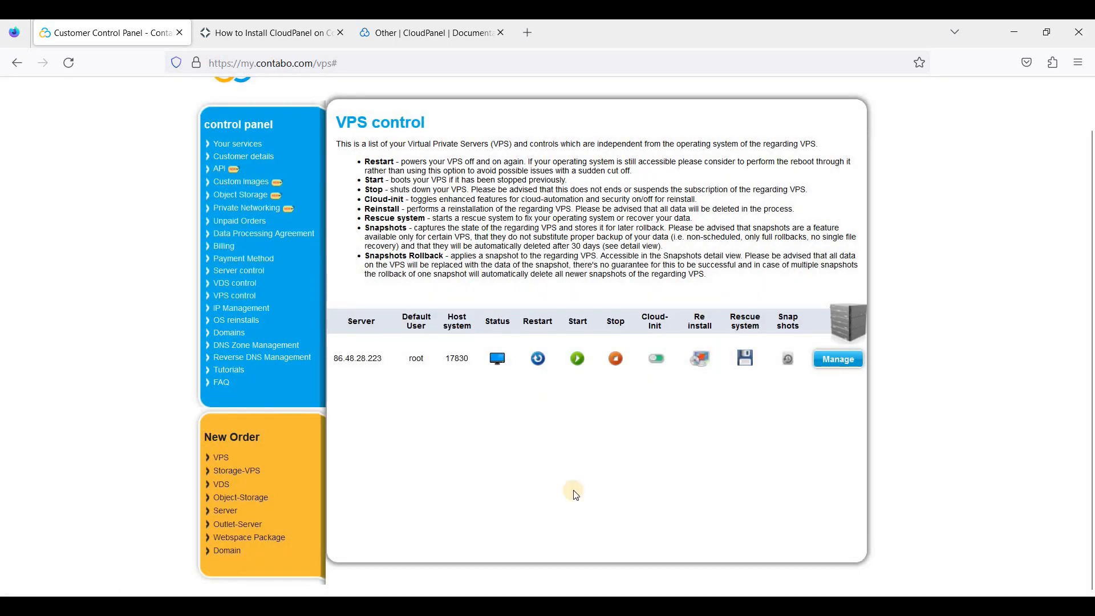
Open the copied CloudPanel address on port 8443 in a new browser tab and accept the certificate risk
click(531, 38)
right_click(536, 63)
click(571, 188)
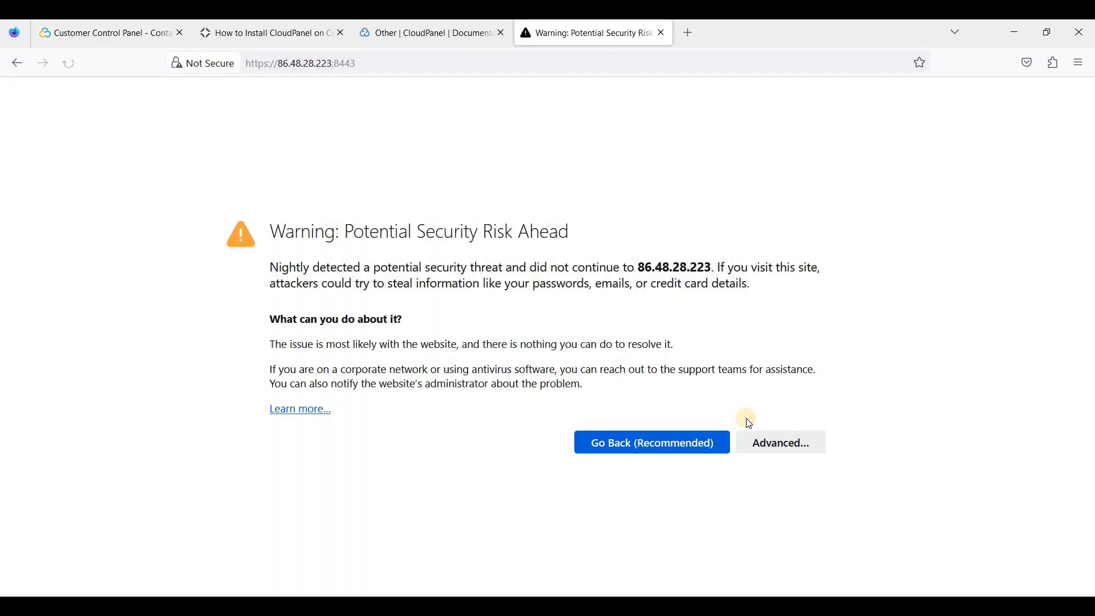
click(775, 443)
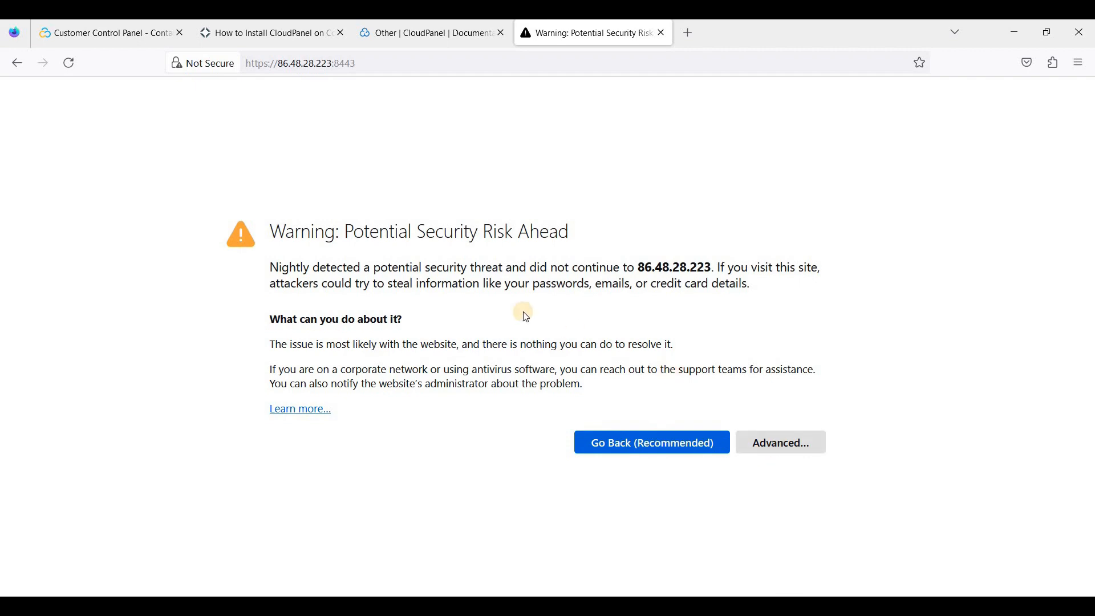
scroll(728, 535, down, 3)
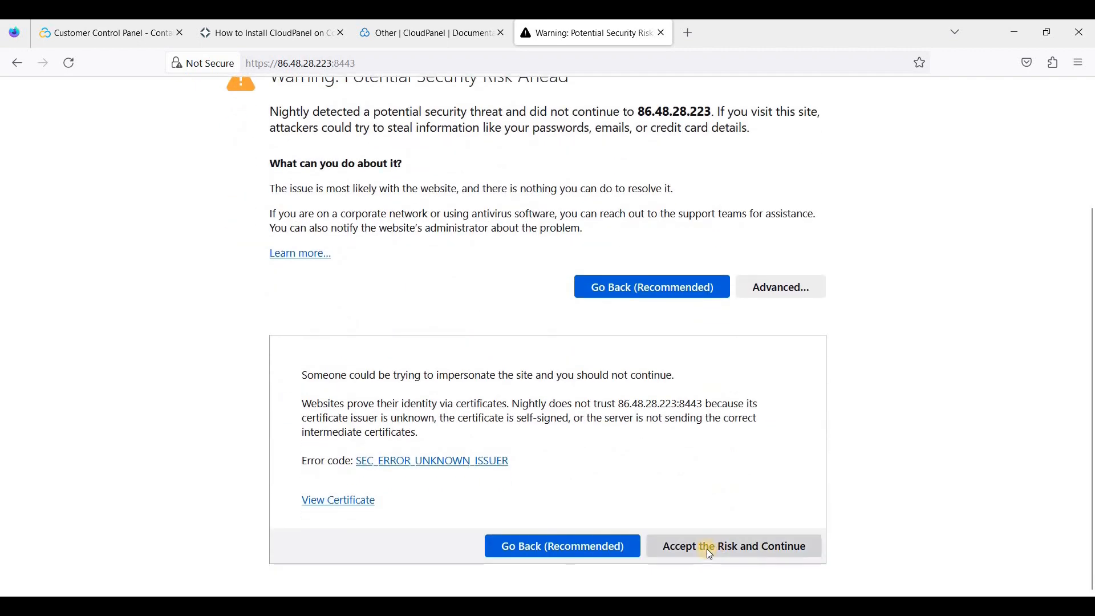
click(707, 549)
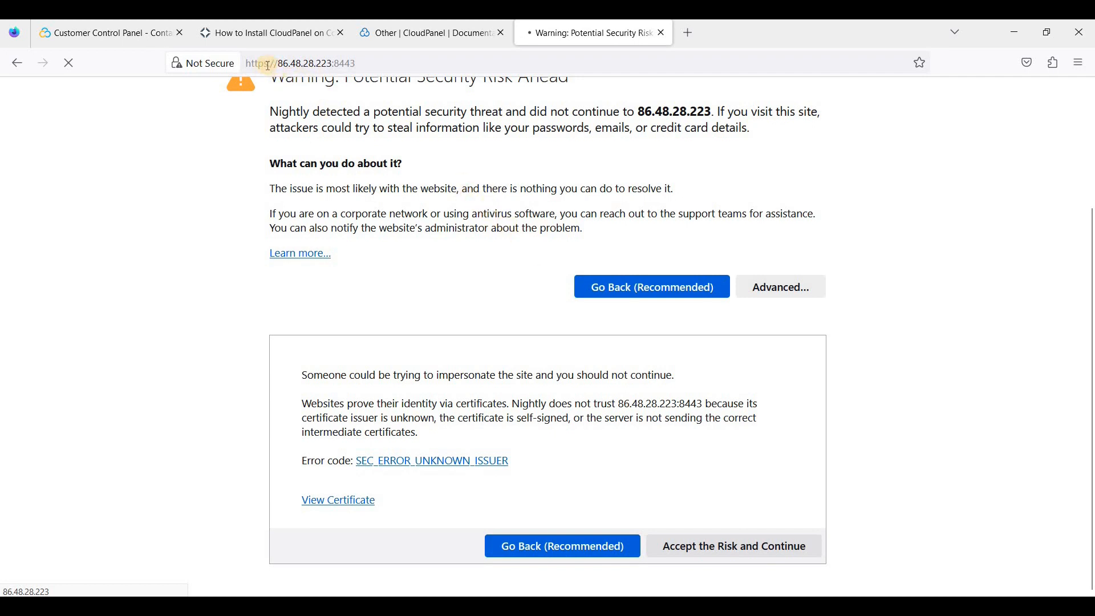
Fill in the admin user's first name, last name, user name and e-mail on the Admin User Creation form
scroll(409, 225, down, 2)
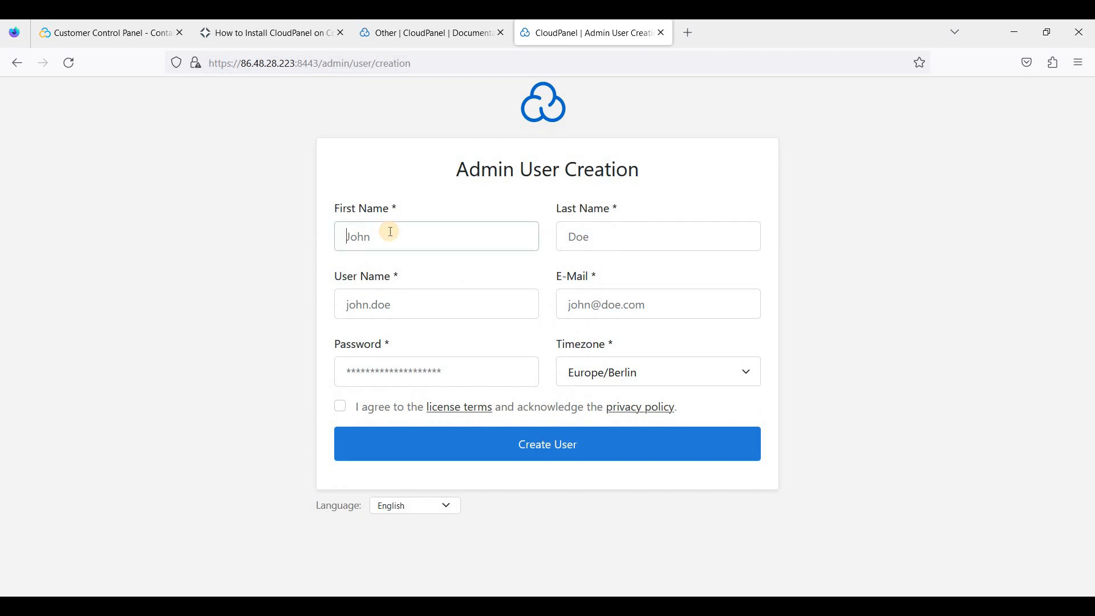
text(John)
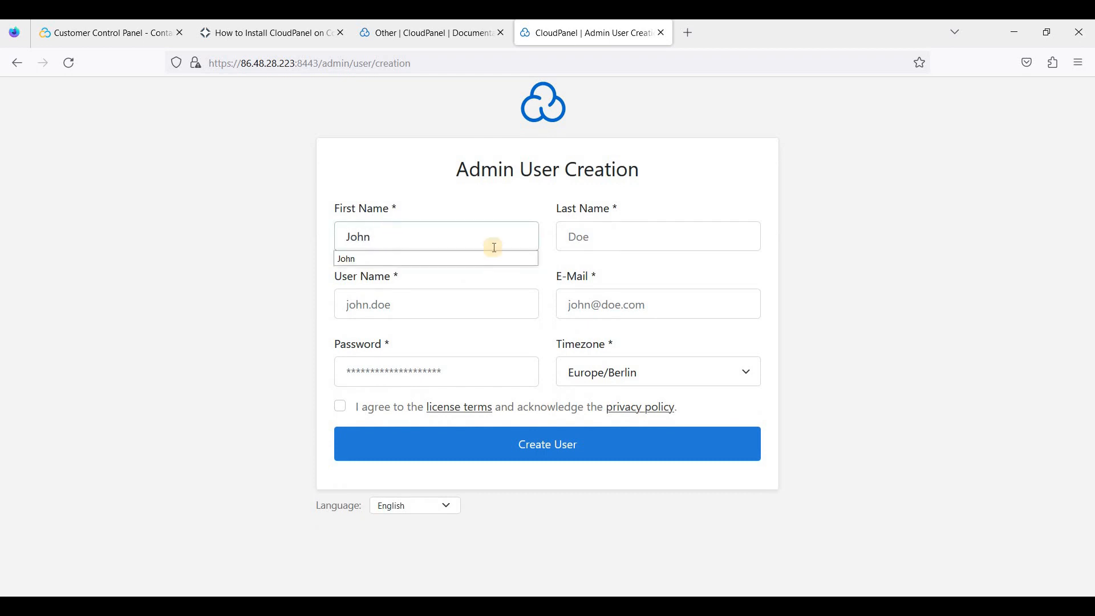
click(601, 241)
text(Doe)
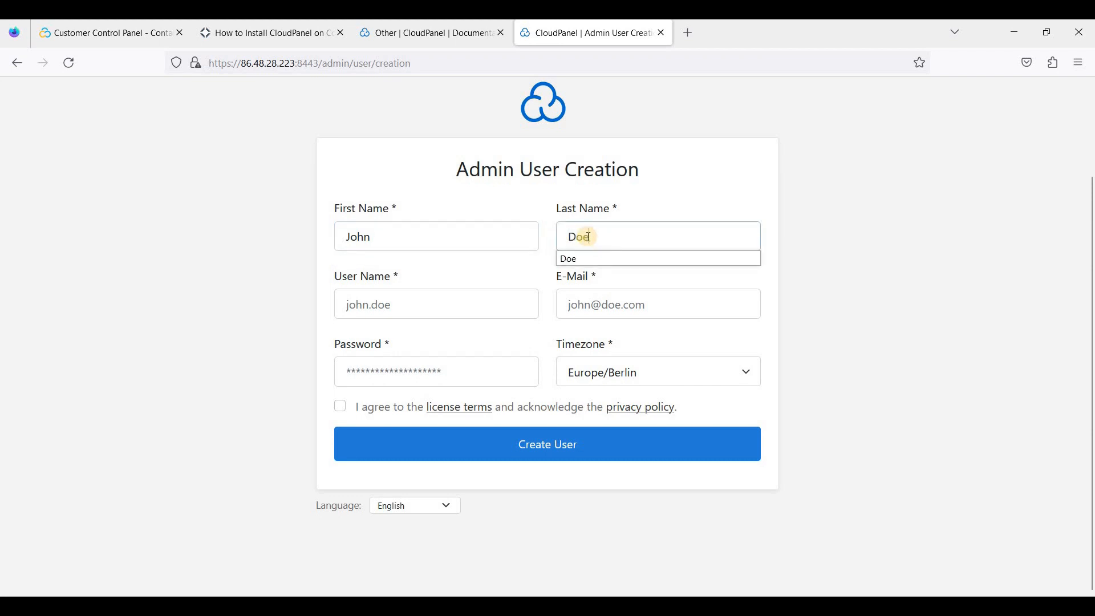
click(386, 293)
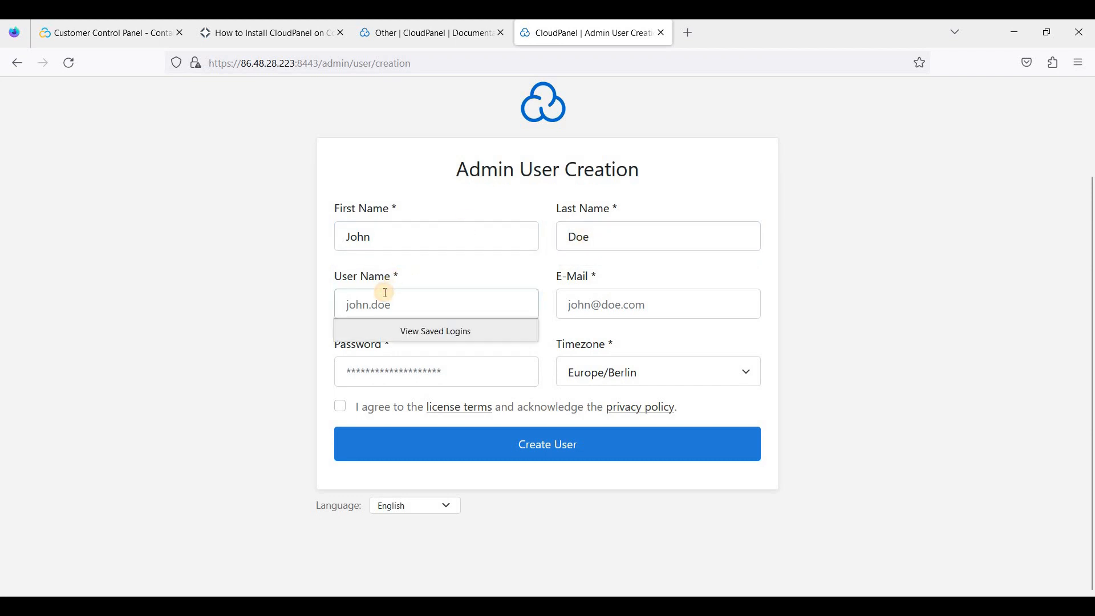
text(john)
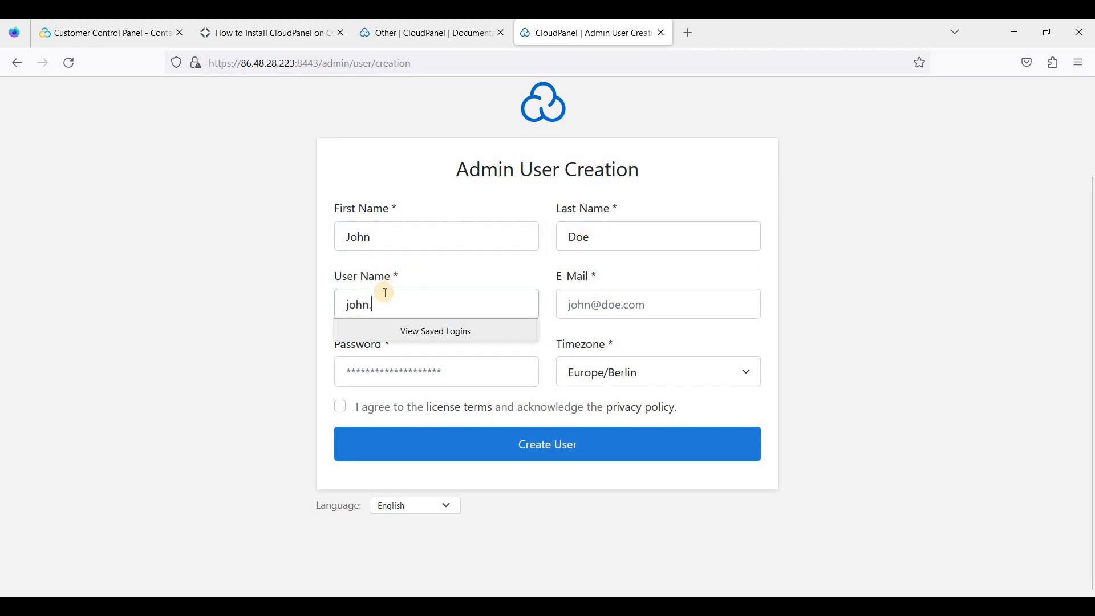
text(.doe)
click(661, 315)
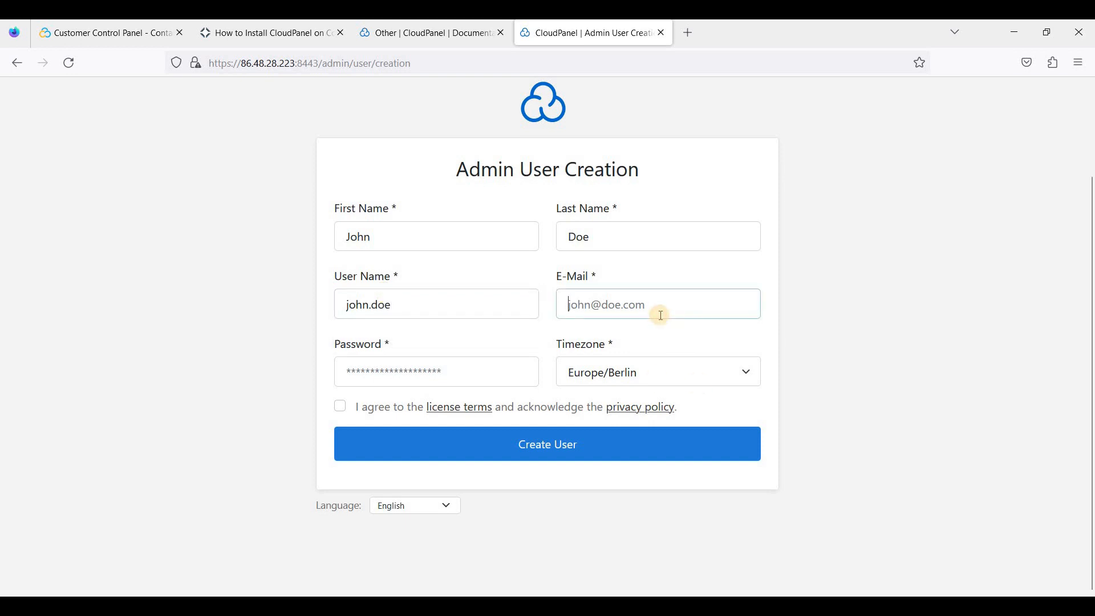
text(websha)
click(661, 326)
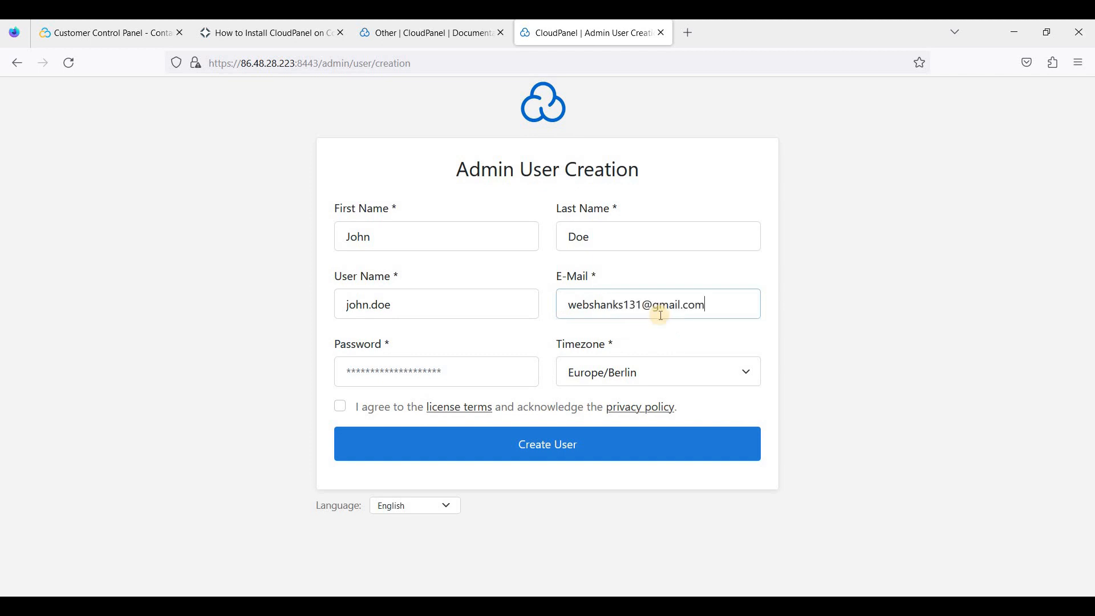
Enter the admin password, agree to the license terms and privacy policy, and create the user
click(499, 381)
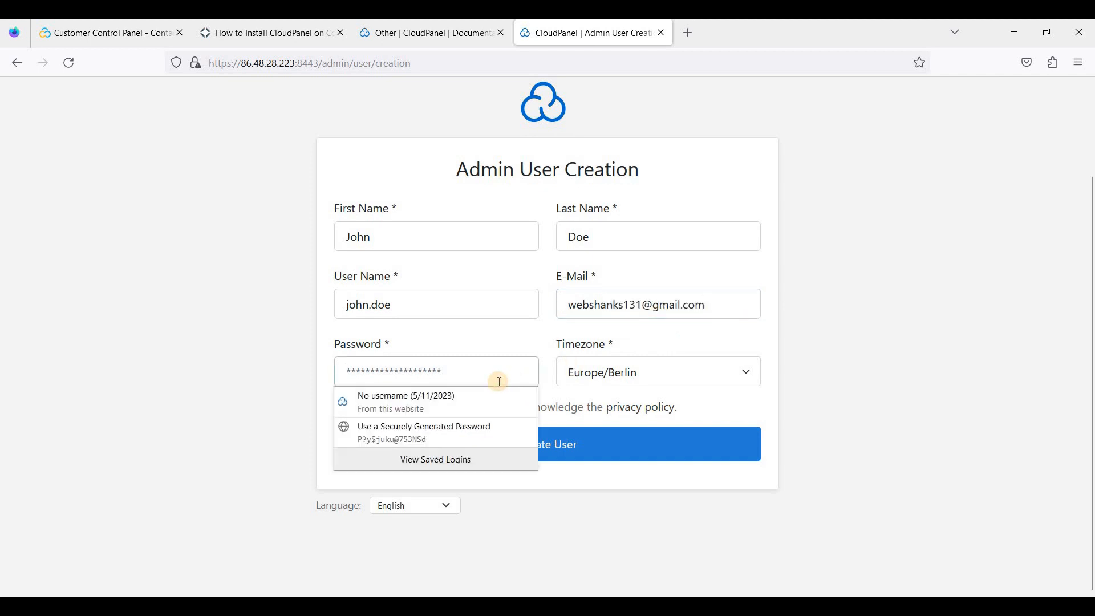
key(ctrl+v)
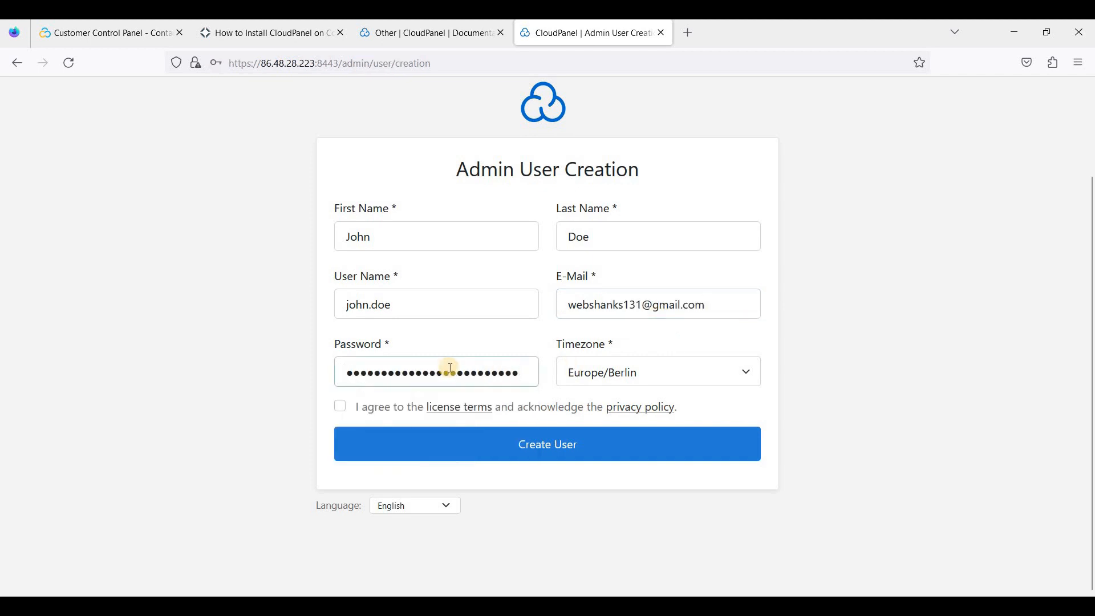
key(BackSpace)
key(BackSpace)
key(BackSpace)
key(BackSpace)
key(BackSpace)
key(BackSpace)
key(BackSpace)
key(BackSpace)
key(BackSpace)
click(346, 411)
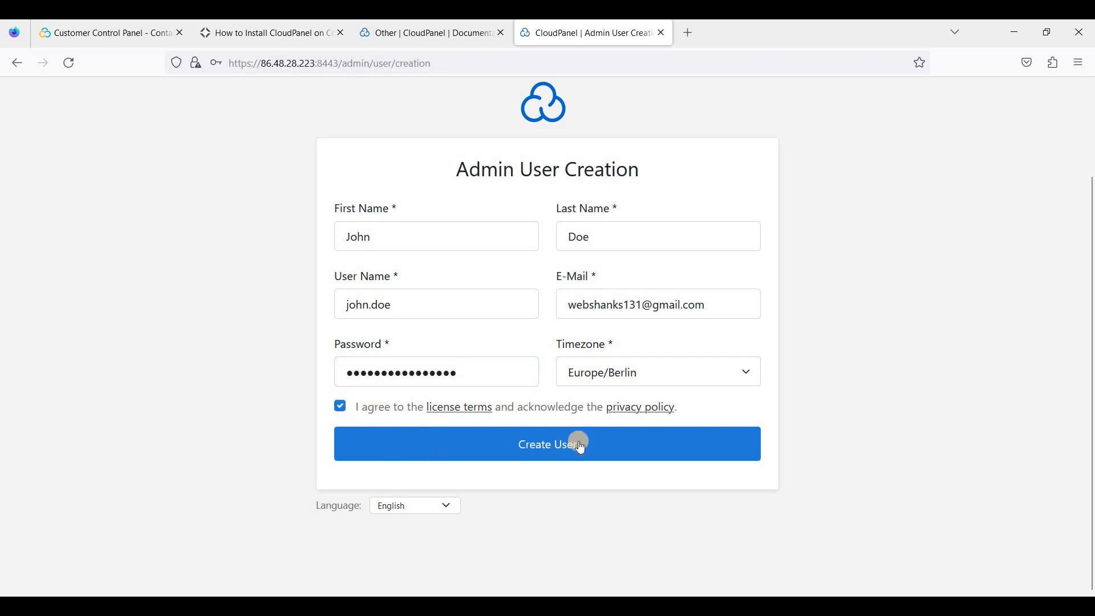
click(561, 455)
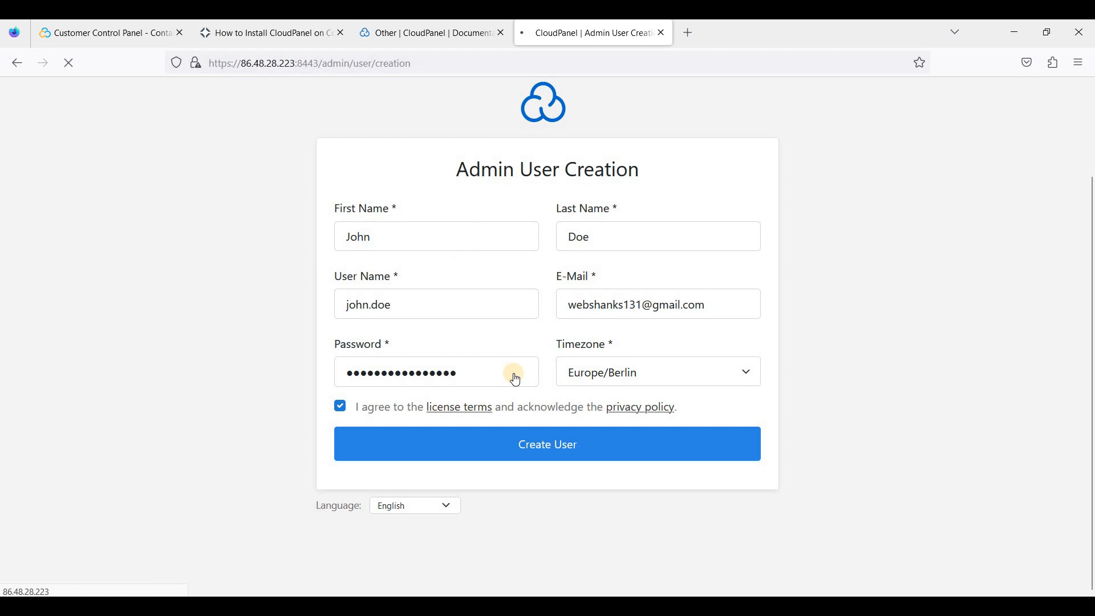
Log in to CloudPanel with the new admin's user name and password, declining the browser's password update
click(513, 282)
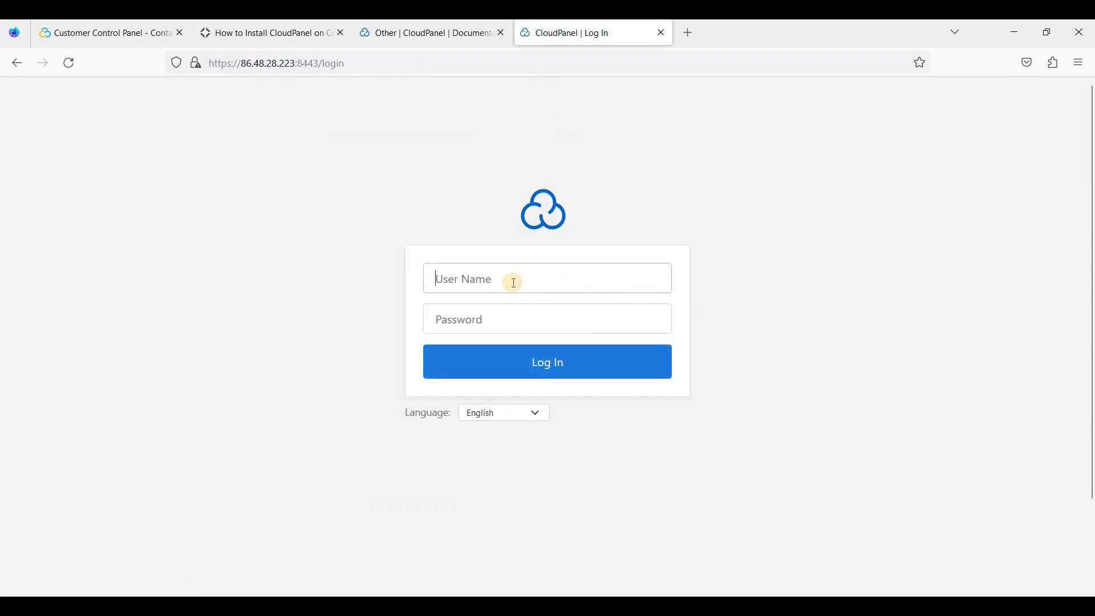
text(john.doe)
key(Tab)
click(535, 358)
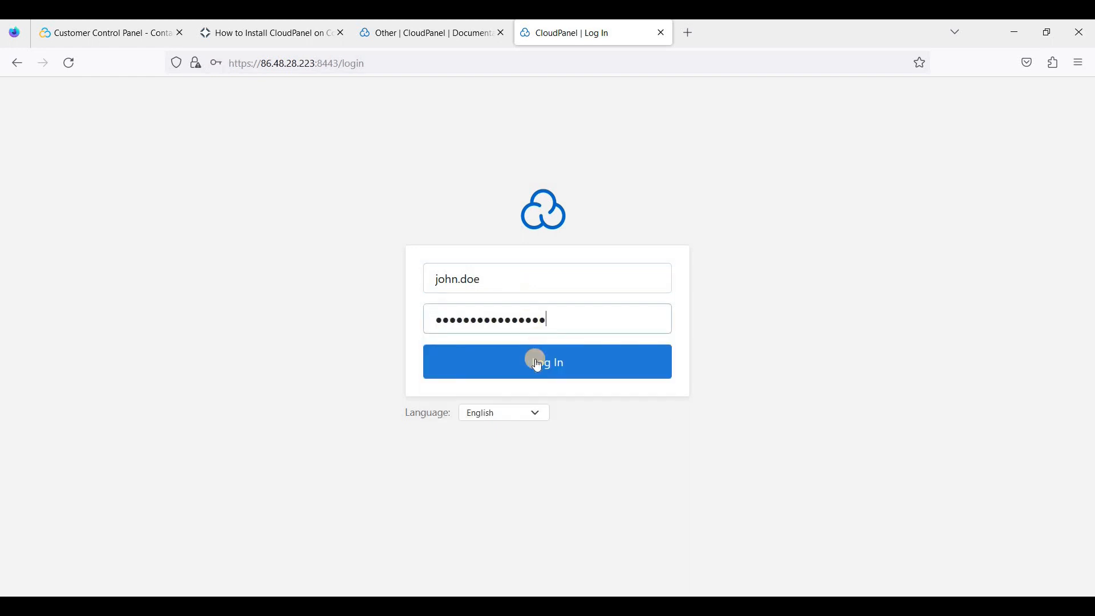
click(537, 362)
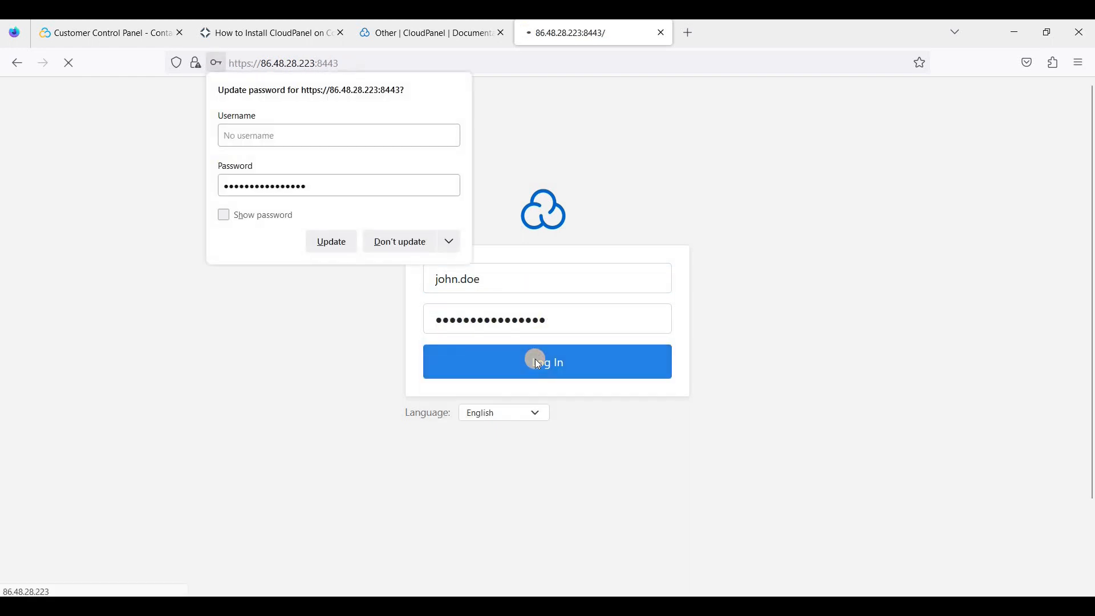
click(420, 244)
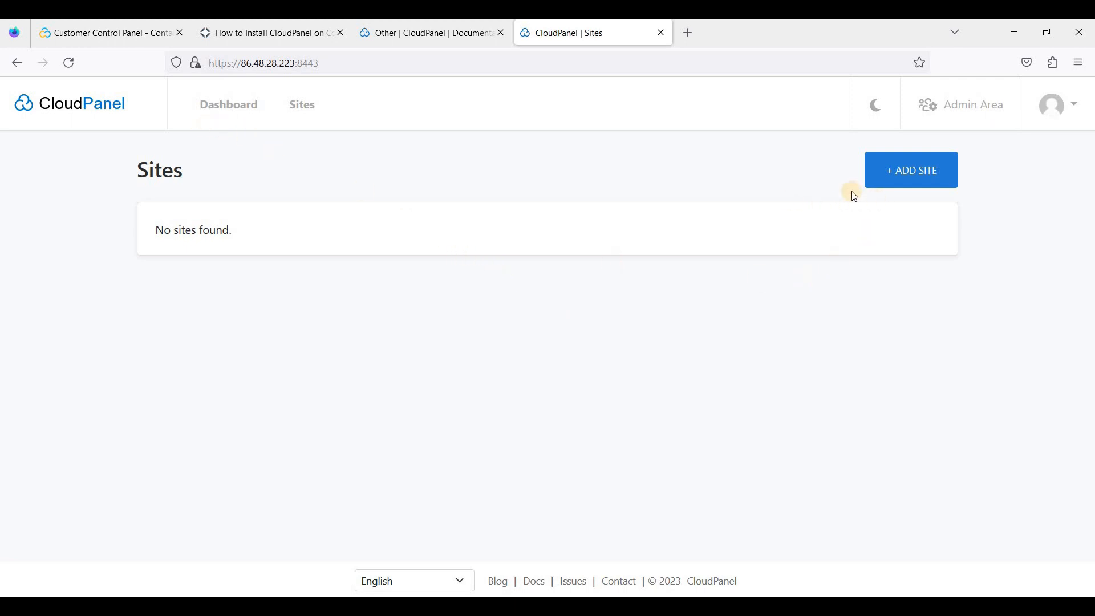
Start a new WordPress site and set its domain name to webshanks.store
click(909, 178)
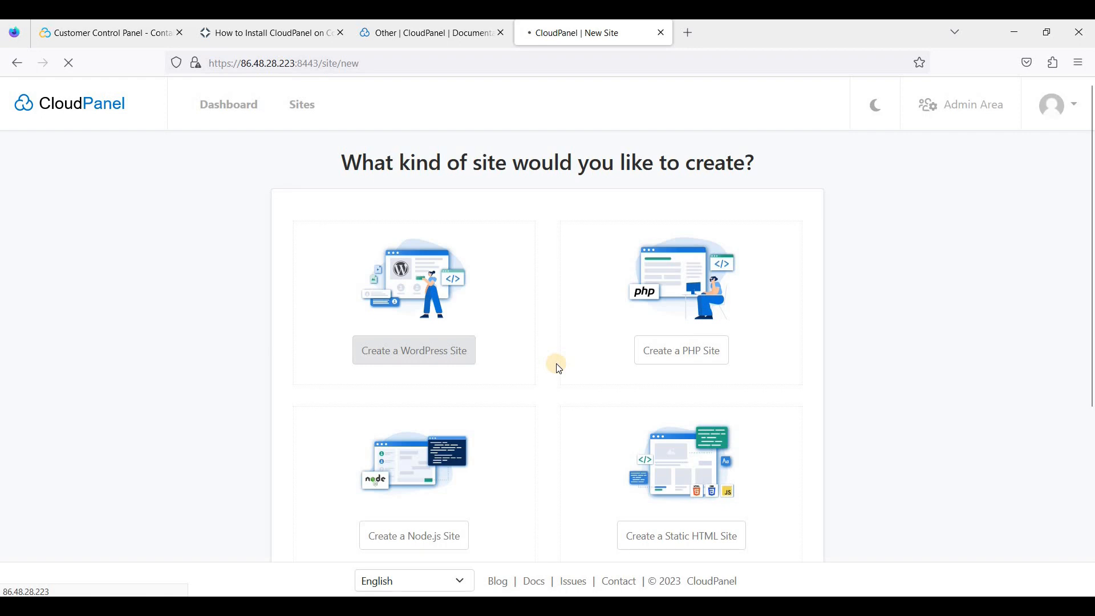
scroll(559, 368, down, 2)
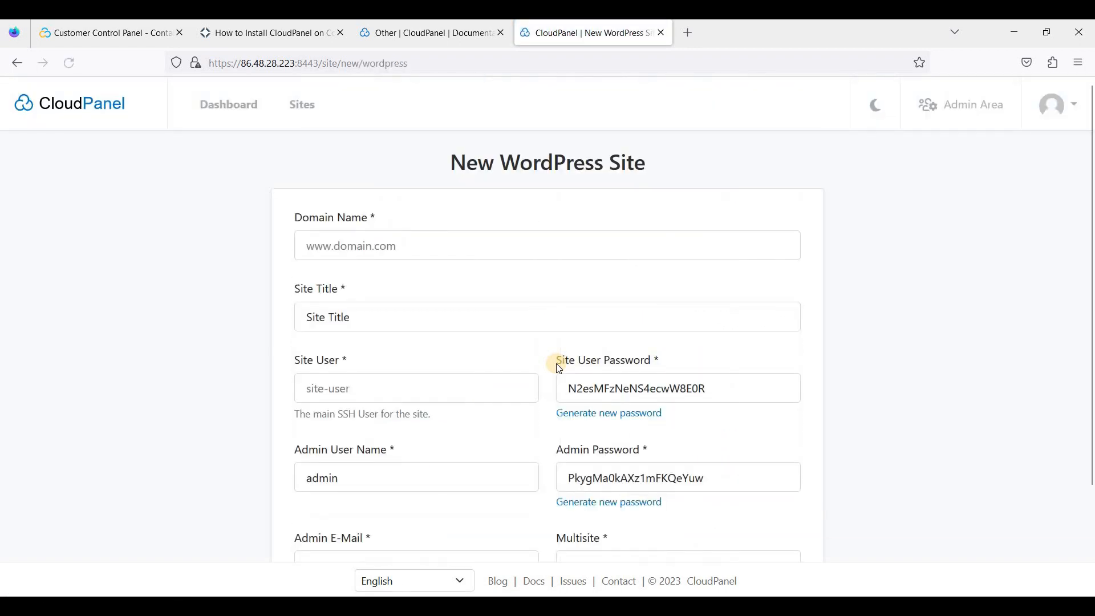
click(357, 239)
text(webshna)
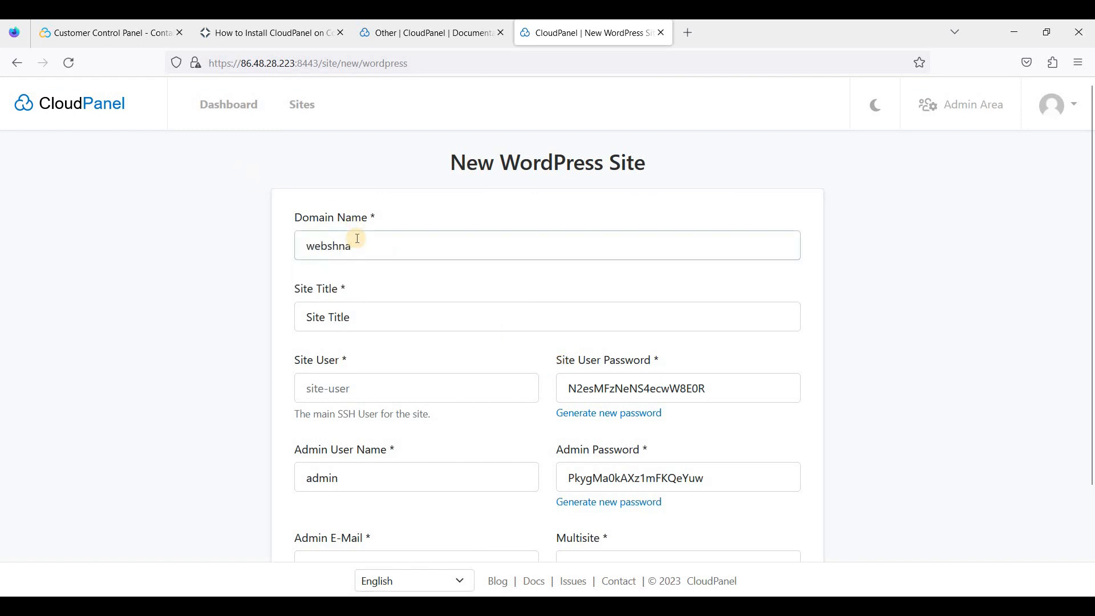
key(BackSpace)
key(BackSpace)
key(Down)
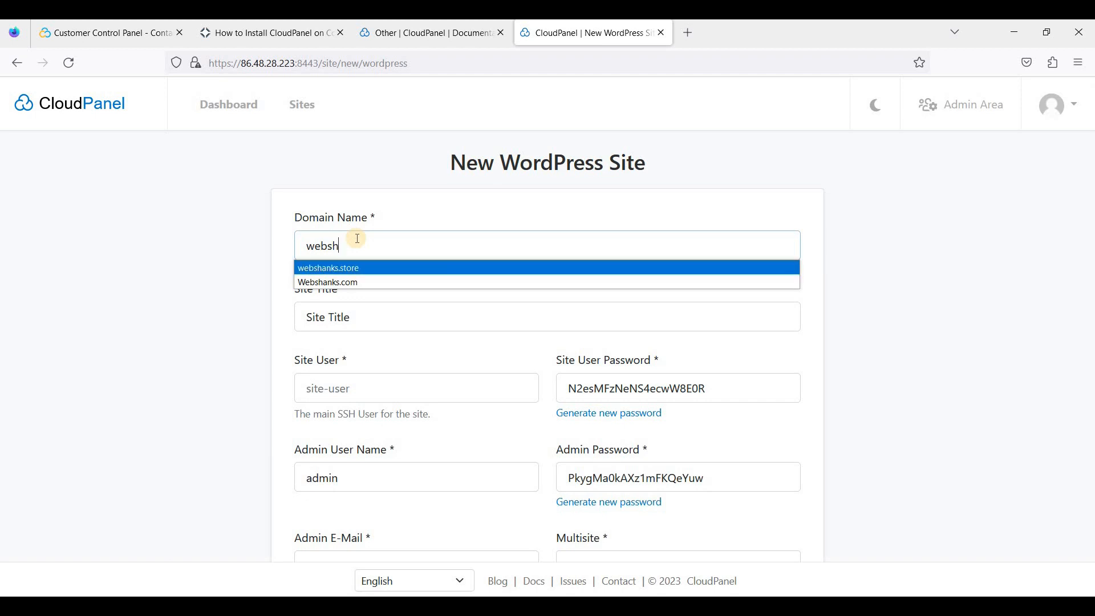
key(Return)
Set the site title to Webshanks and create the WordPress site with the remaining prefilled values
click(371, 323)
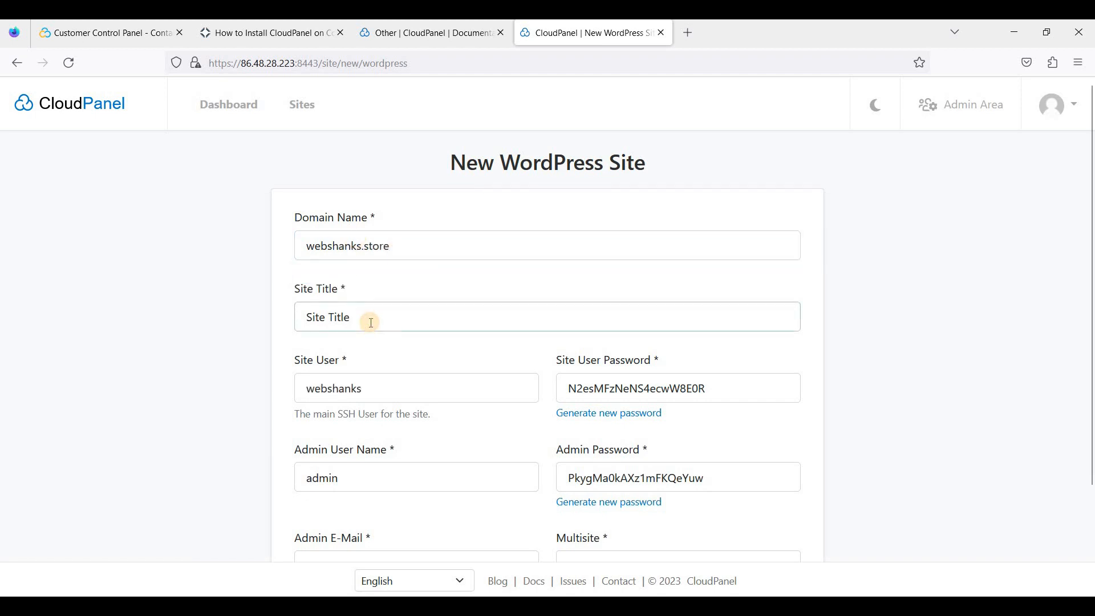
triple_click(371, 323)
text(Websha)
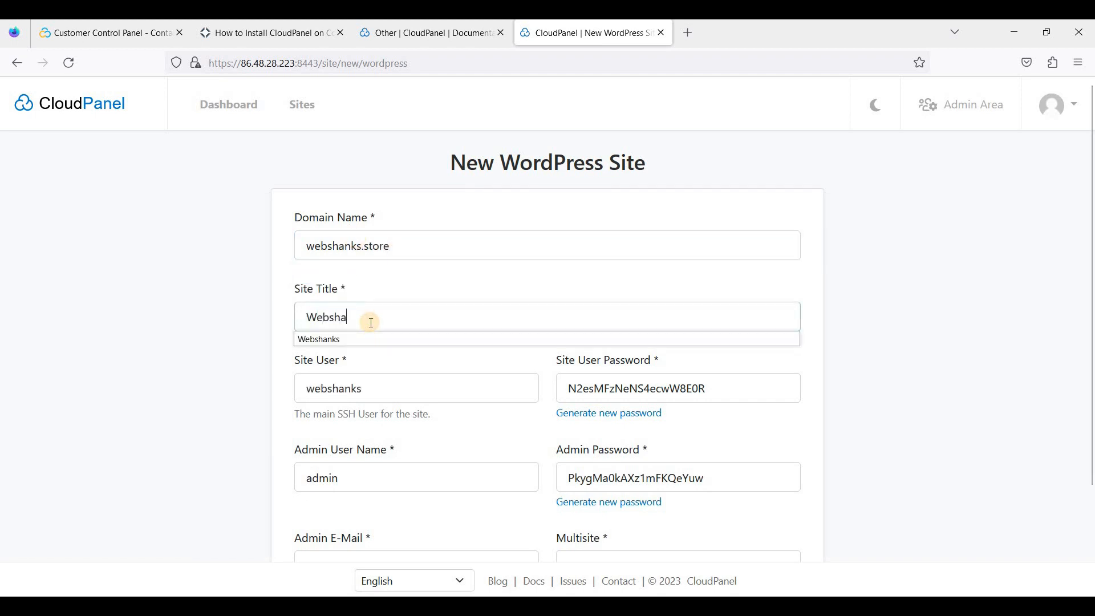
text(nks)
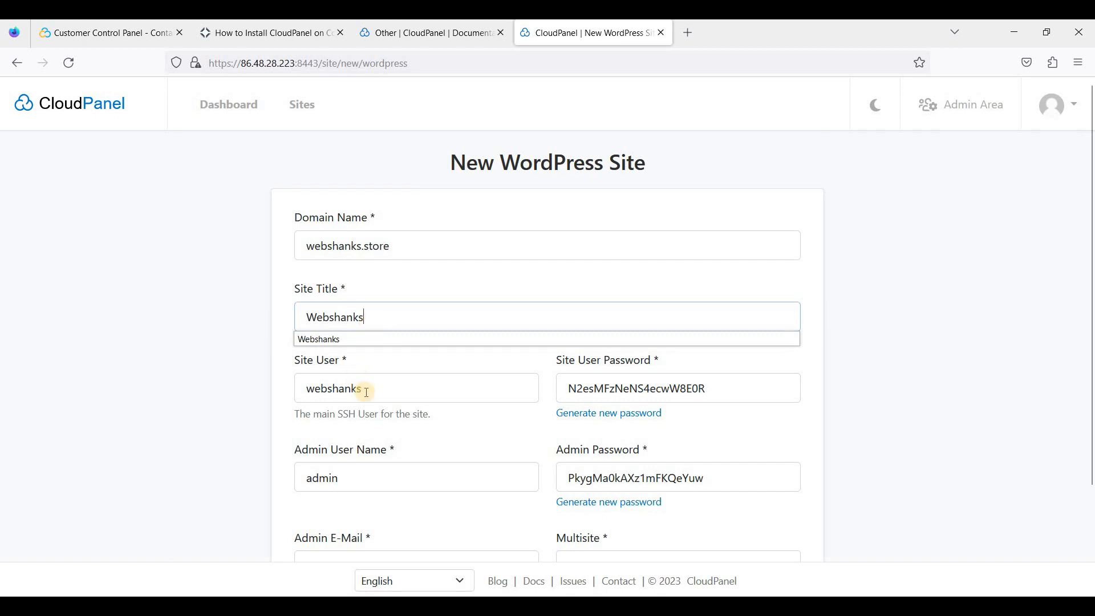
key(Tab)
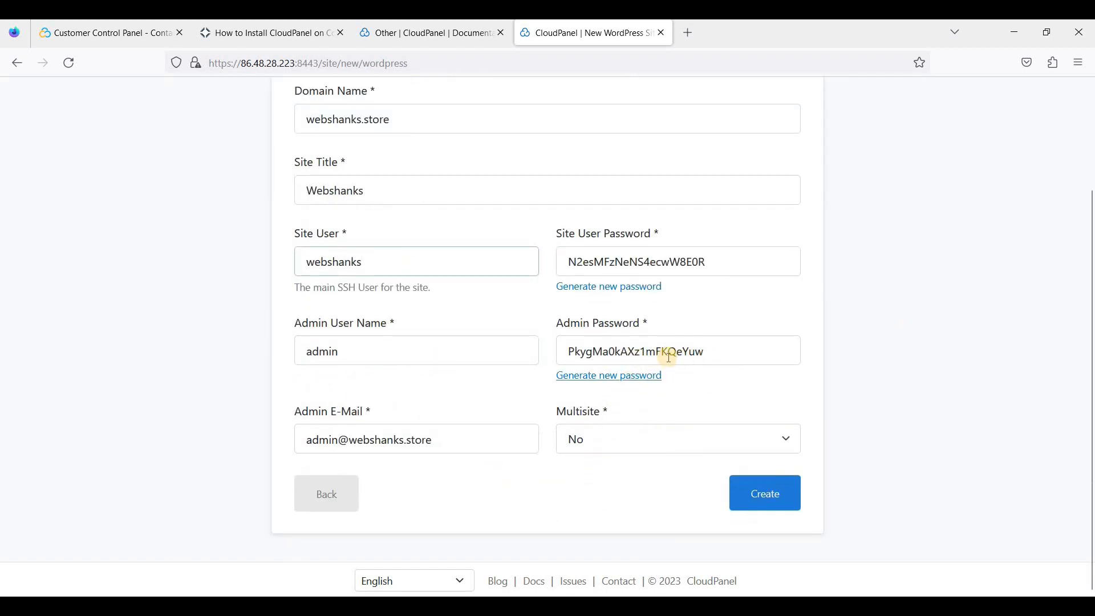
click(751, 501)
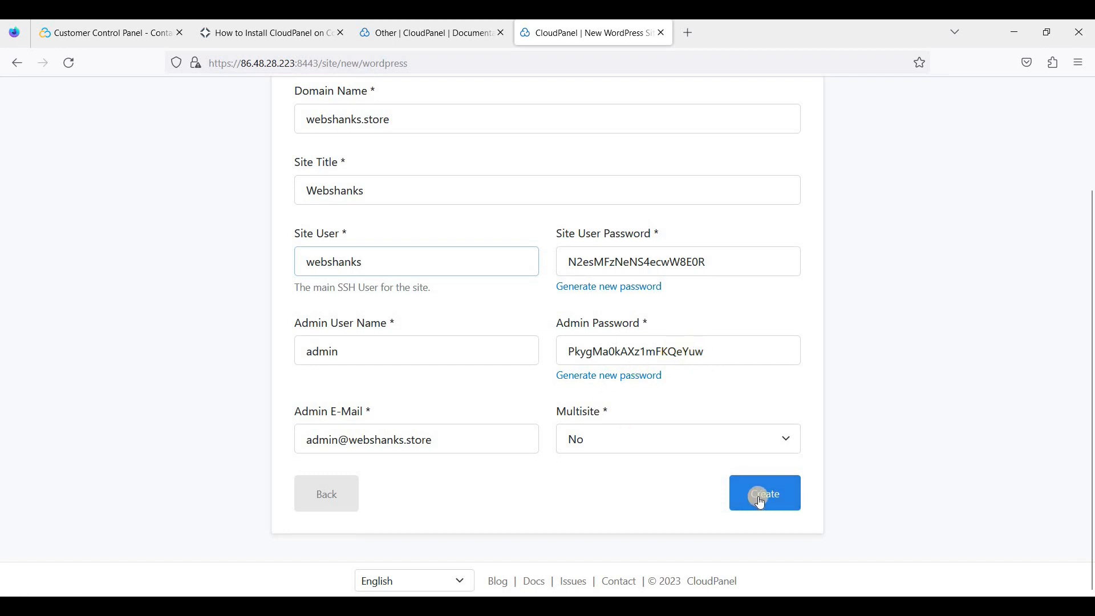
click(763, 500)
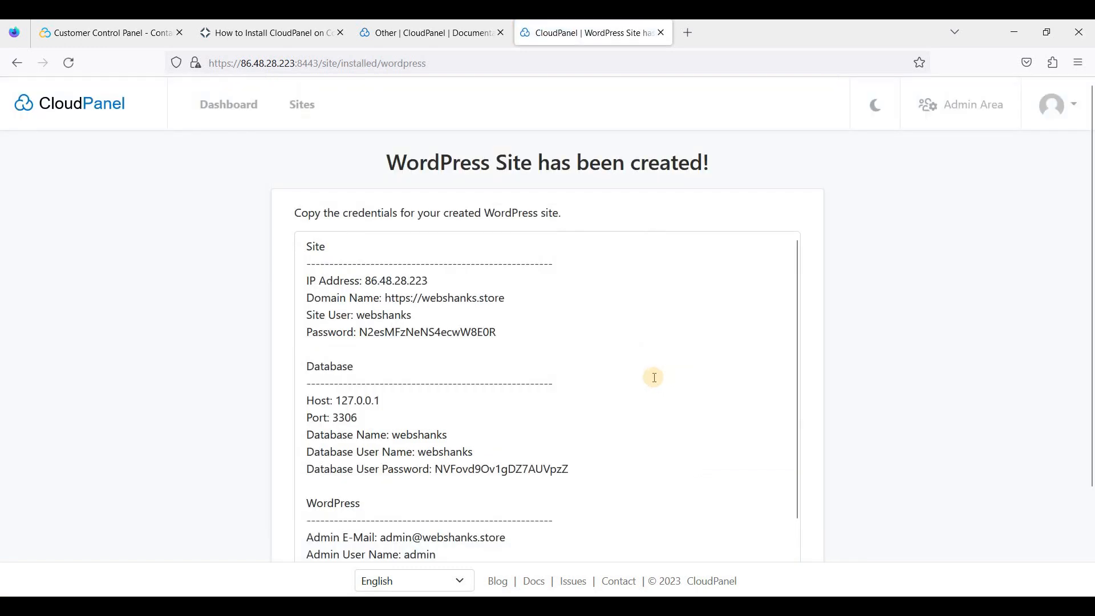
Review the site, database and WordPress admin credentials listed for the newly created site
scroll(496, 298, down, 1)
scroll(472, 286, down, 1)
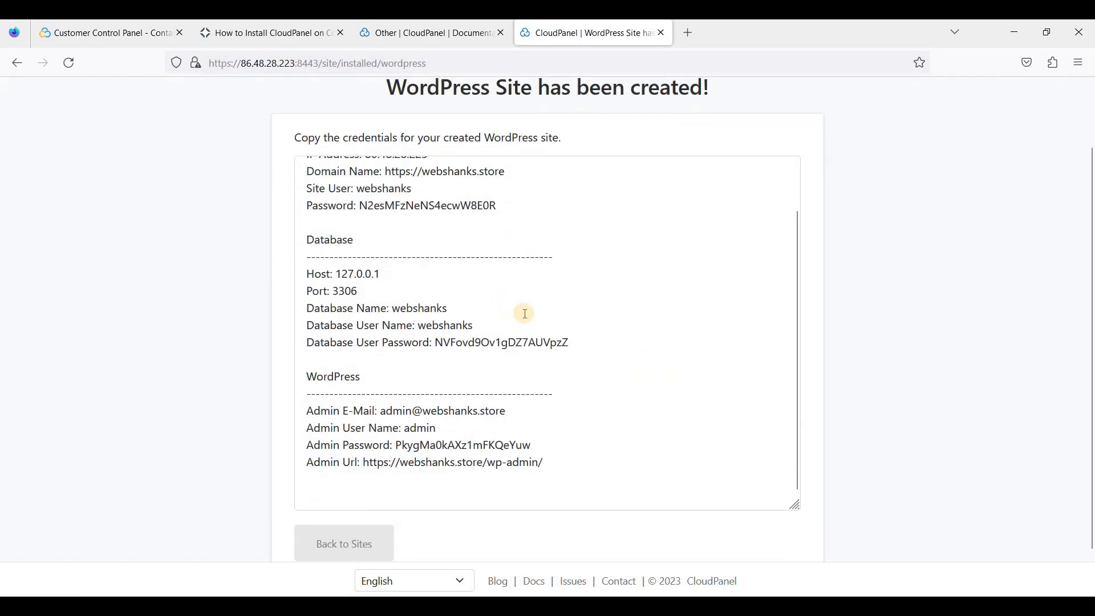
scroll(546, 328, up, 1)
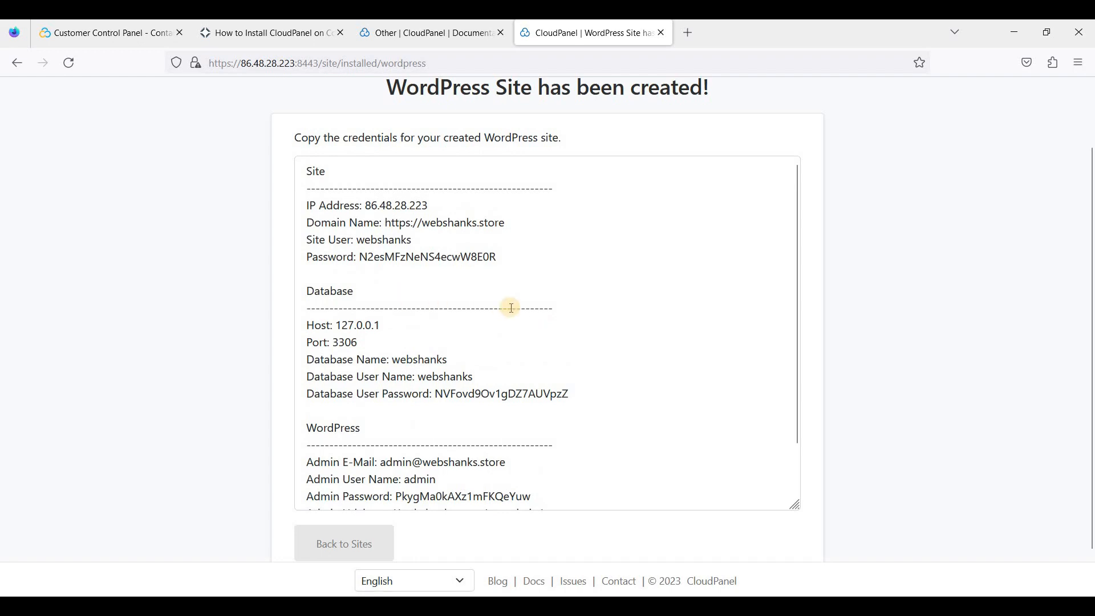
scroll(421, 344, down, 1)
click(420, 344)
key(ctrl+a)
scroll(456, 353, down, 2)
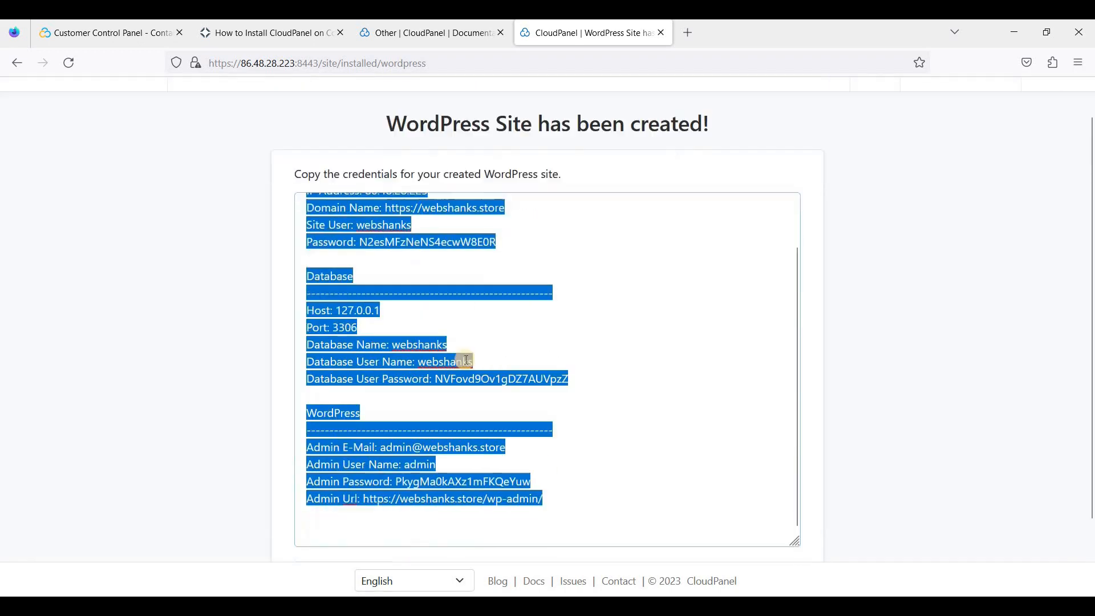
click(323, 447)
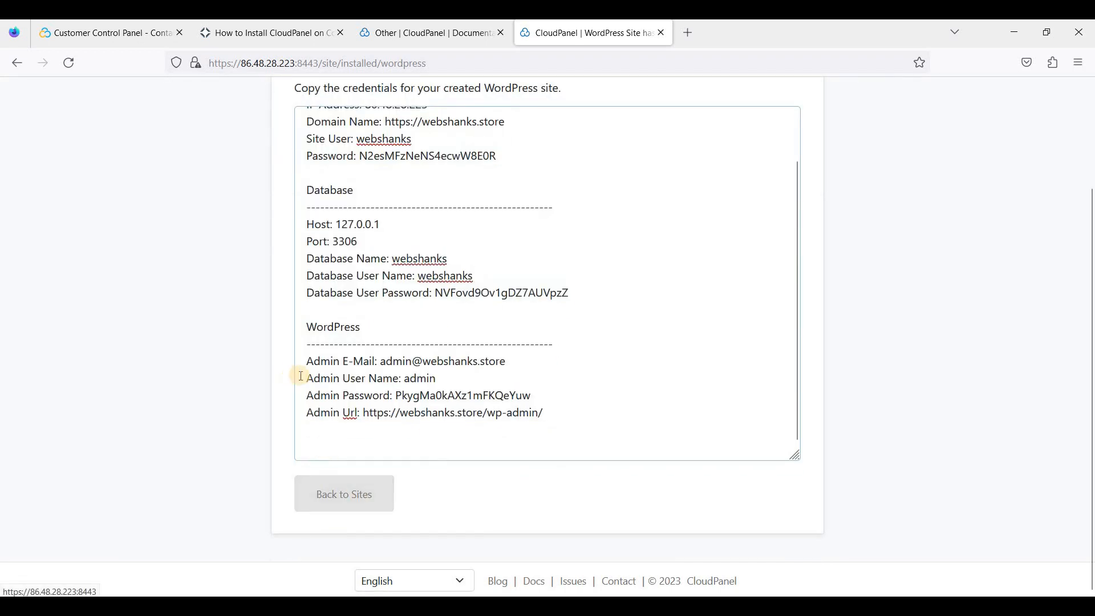
scroll(372, 486, up, 2)
scroll(372, 486, down, 2)
Return to the sites list, manage webshanks.store and open the form for a new Let's Encrypt certificate
click(365, 488)
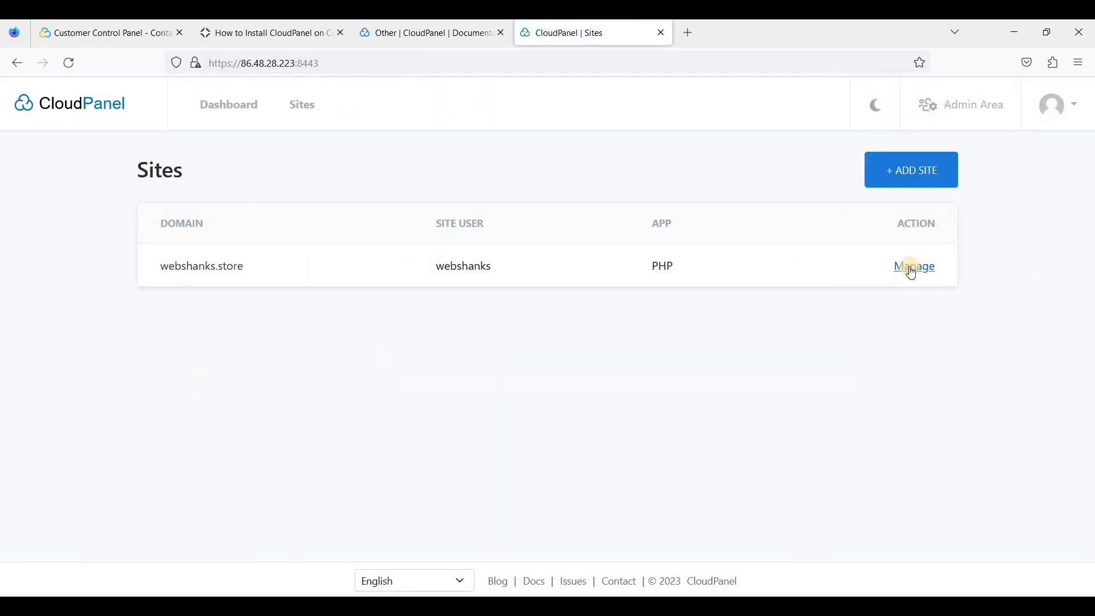
click(911, 267)
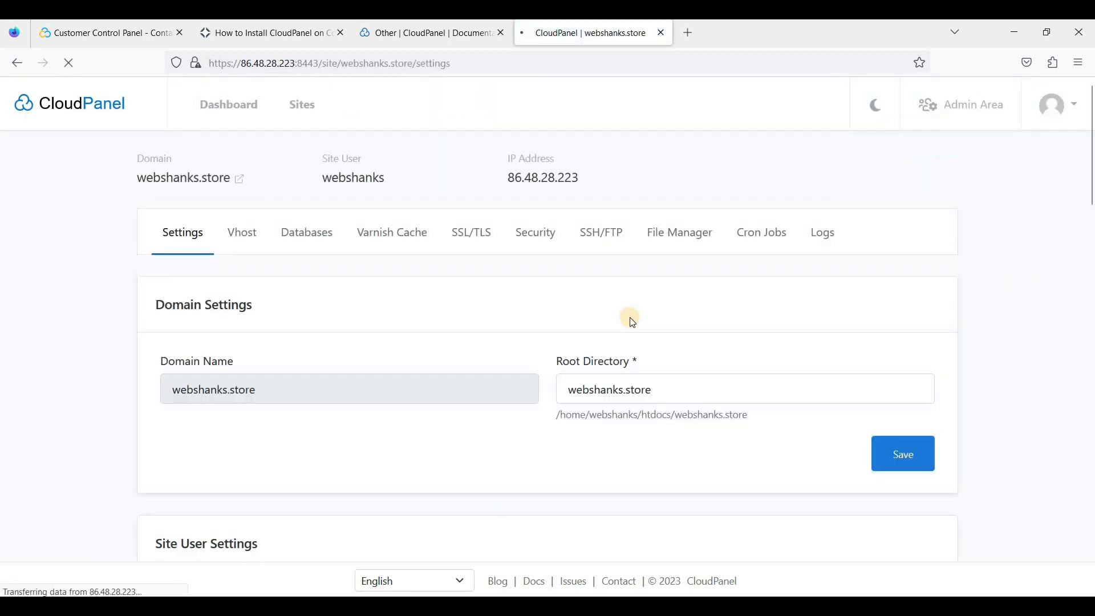
click(469, 234)
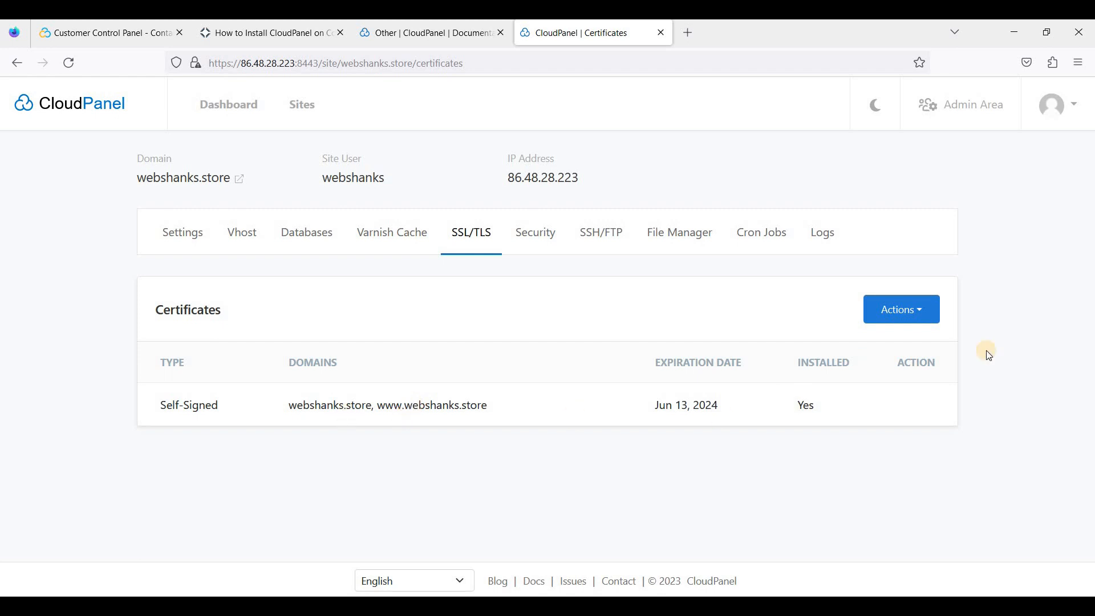
click(916, 315)
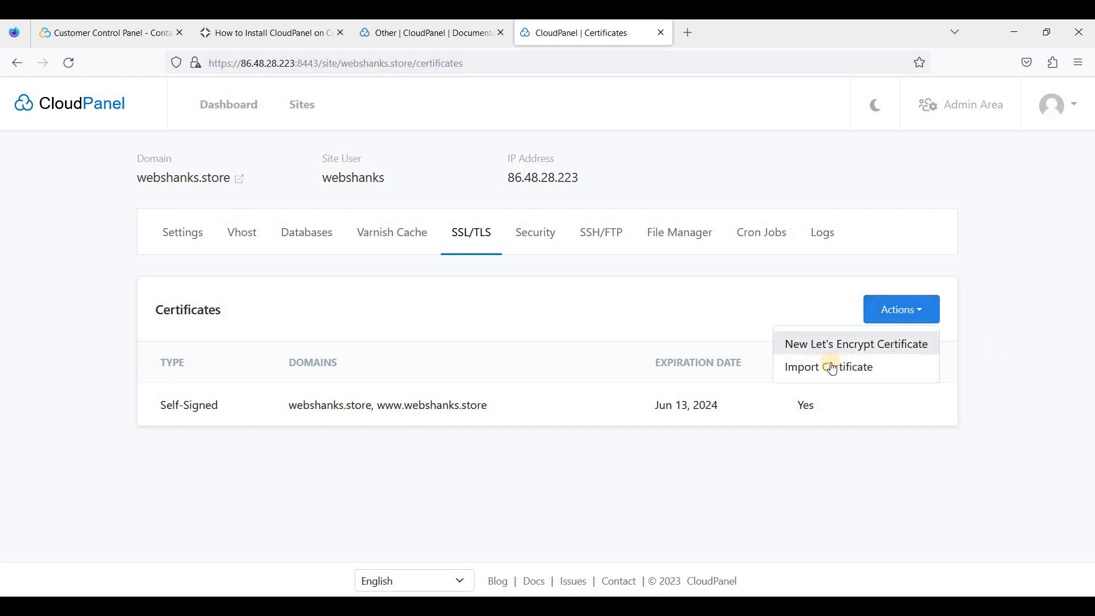
click(867, 349)
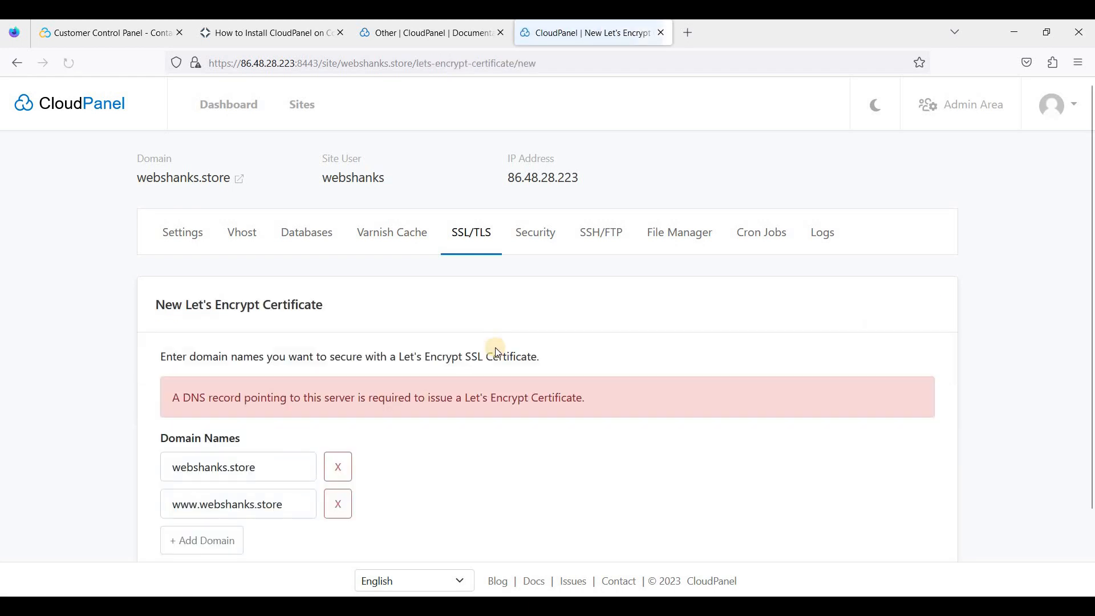
Examine the DNS record requirement and the domain names listed for the Let's Encrypt certificate
scroll(522, 336, down, 2)
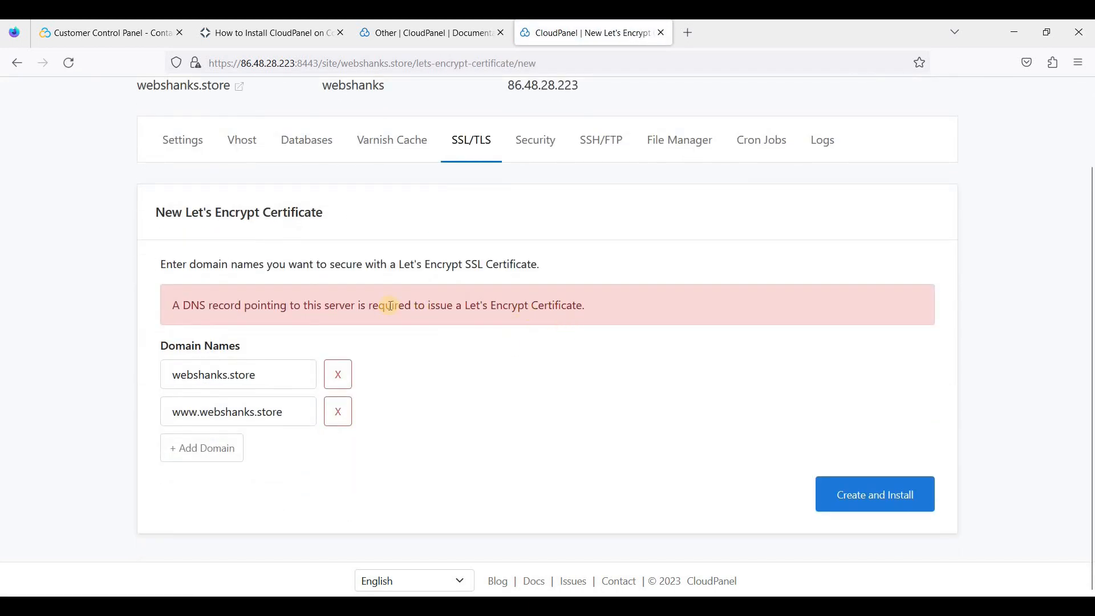
click(269, 373)
click(269, 410)
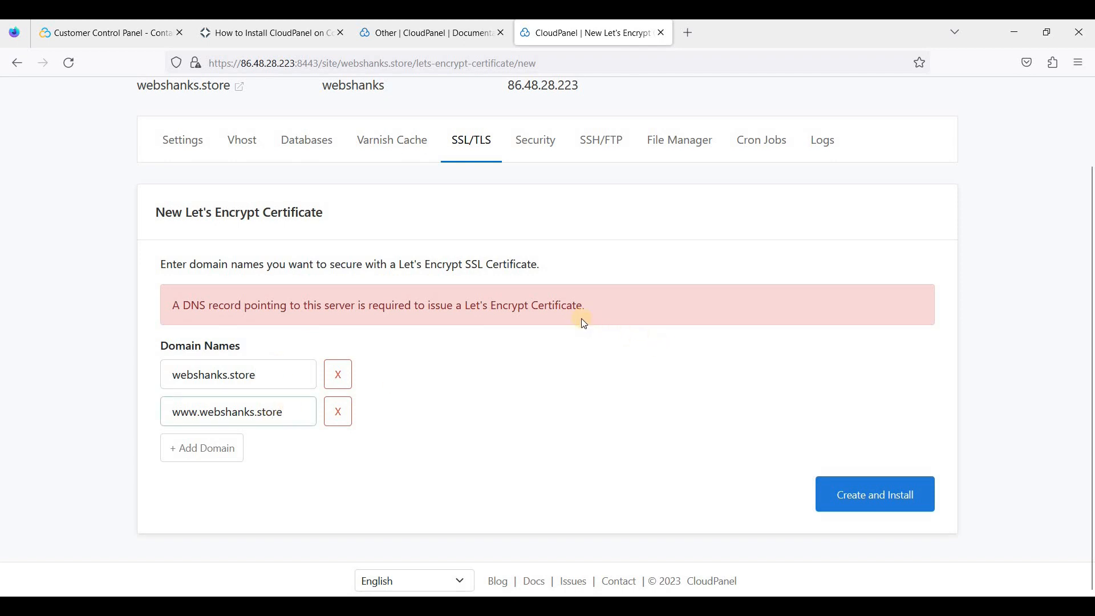
scroll(580, 321, up, 3)
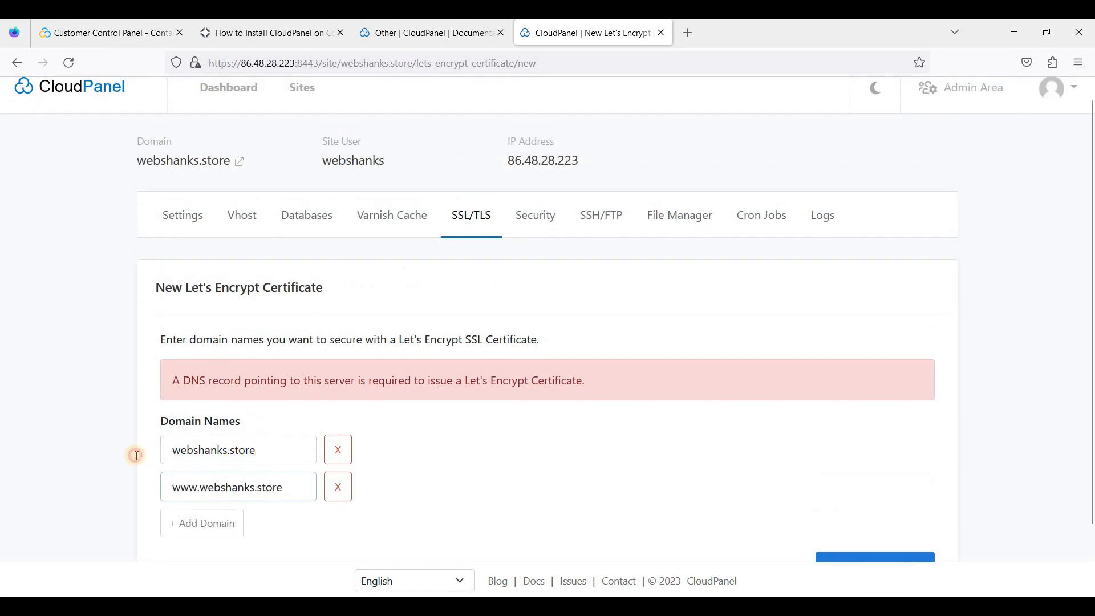
triple_click(196, 449)
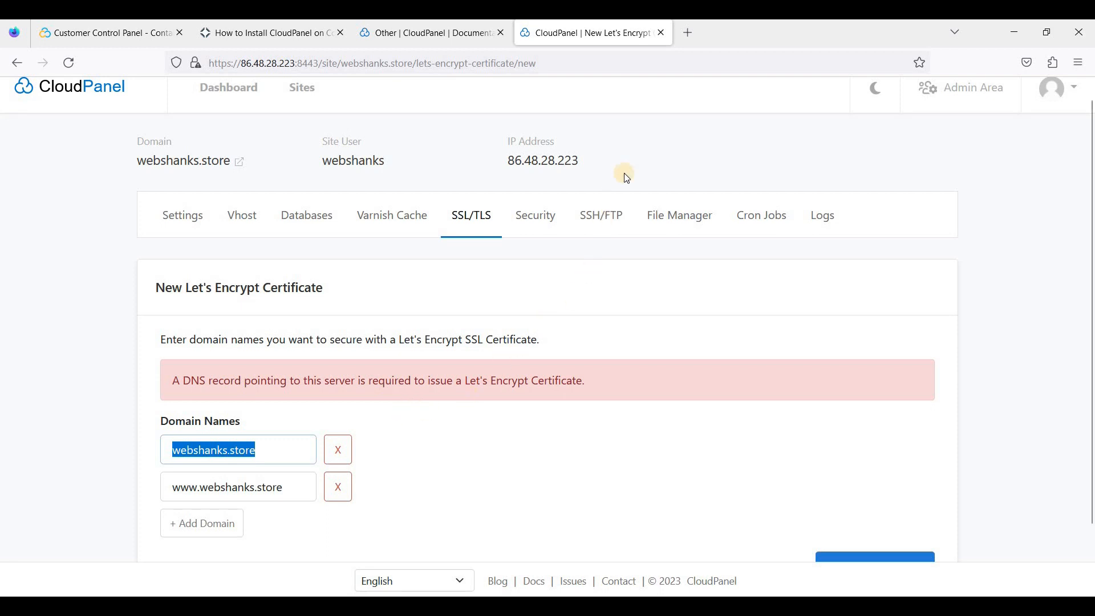
Open Namecheap in a new browser tab and show the Advanced DNS host records of webshanks.store
click(689, 34)
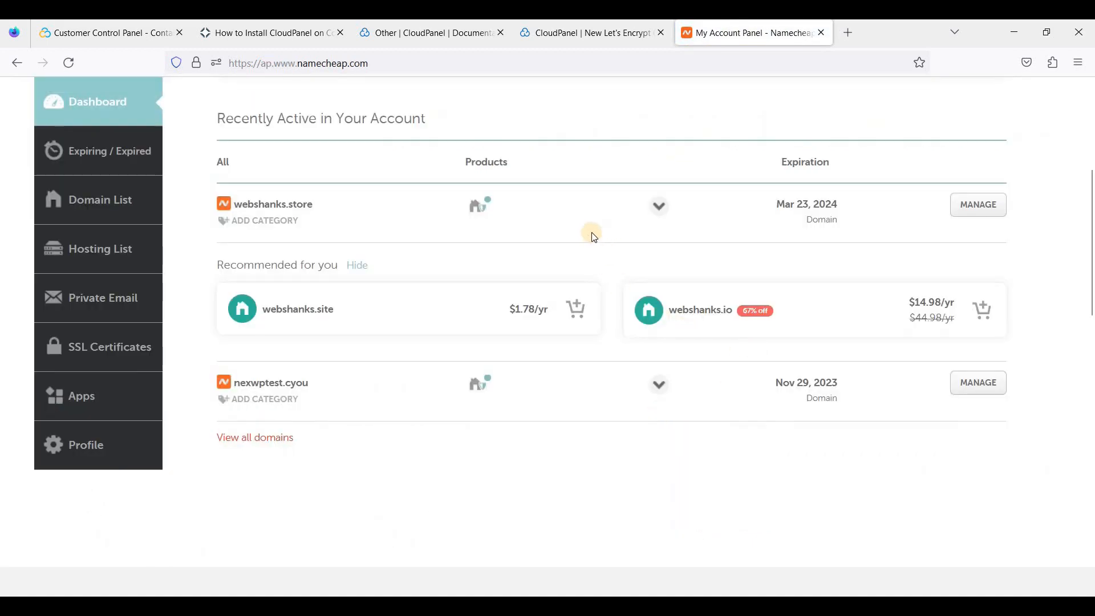
click(997, 215)
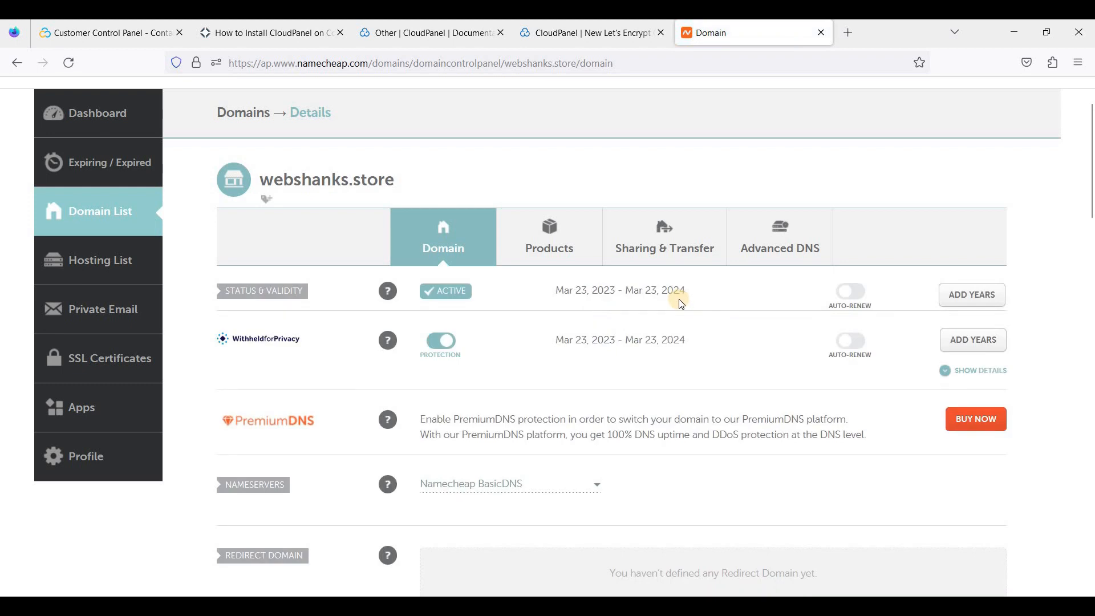
scroll(597, 317, down, 2)
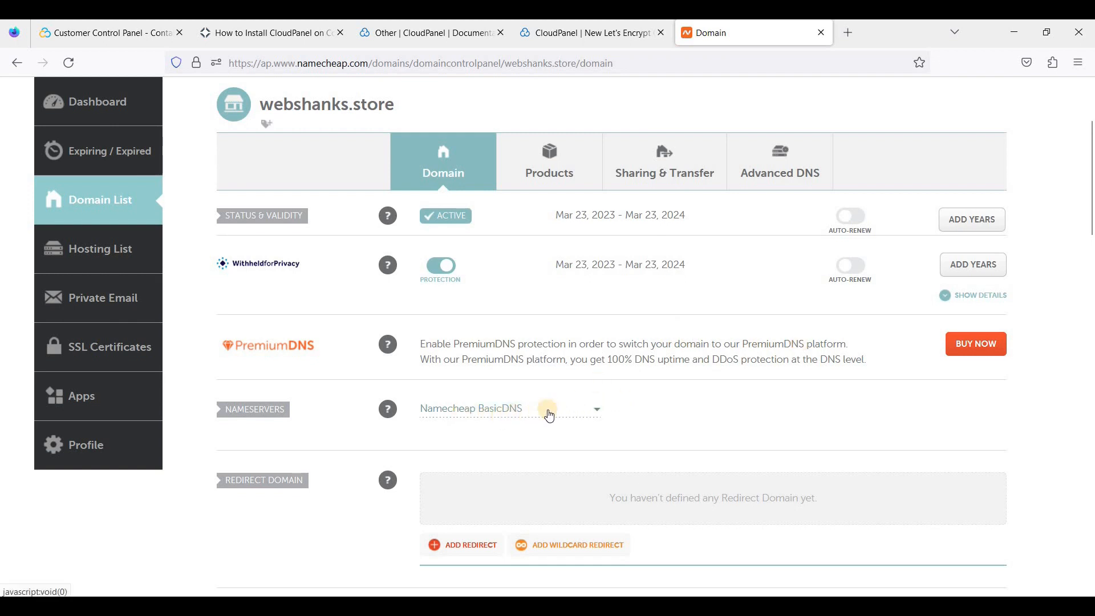
click(781, 170)
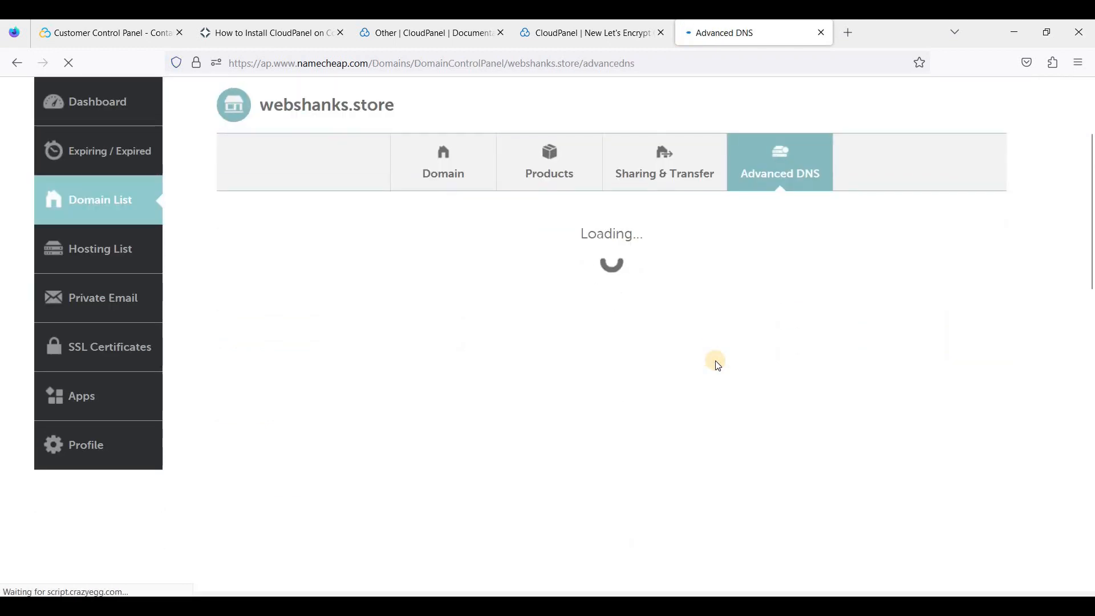
scroll(718, 366, down, 1)
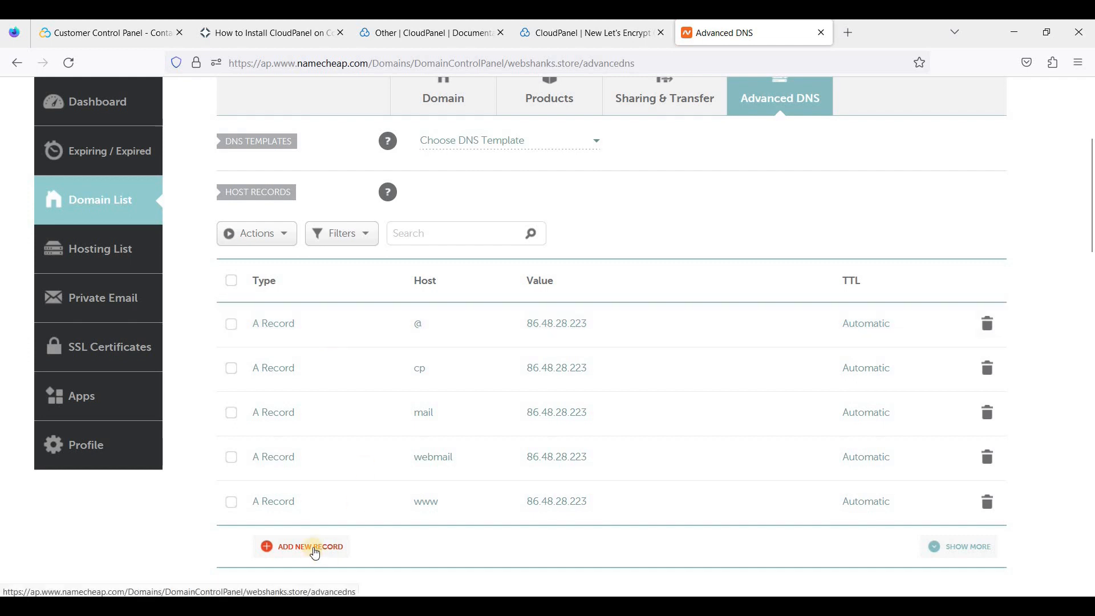
Add a new A record row to the host records and enter @ as its host
click(315, 549)
click(376, 453)
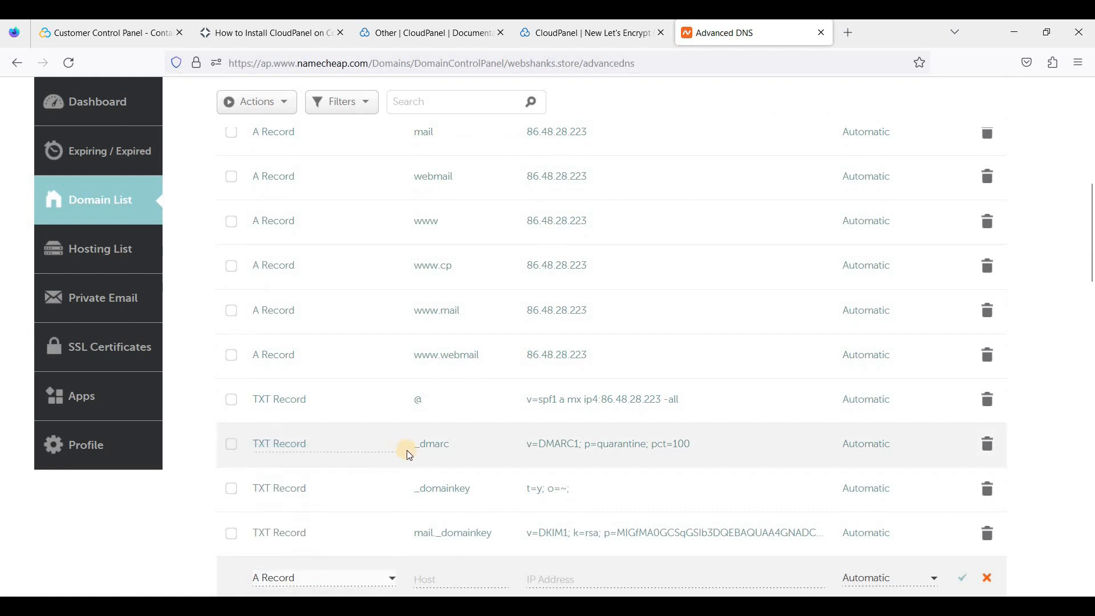
scroll(491, 412, down, 4)
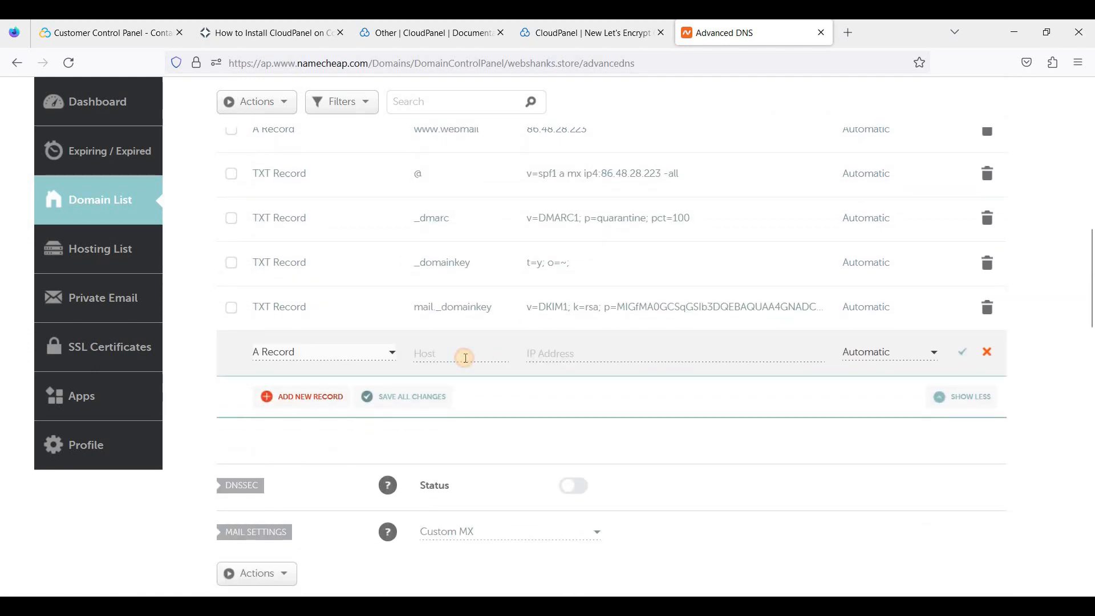
click(465, 358)
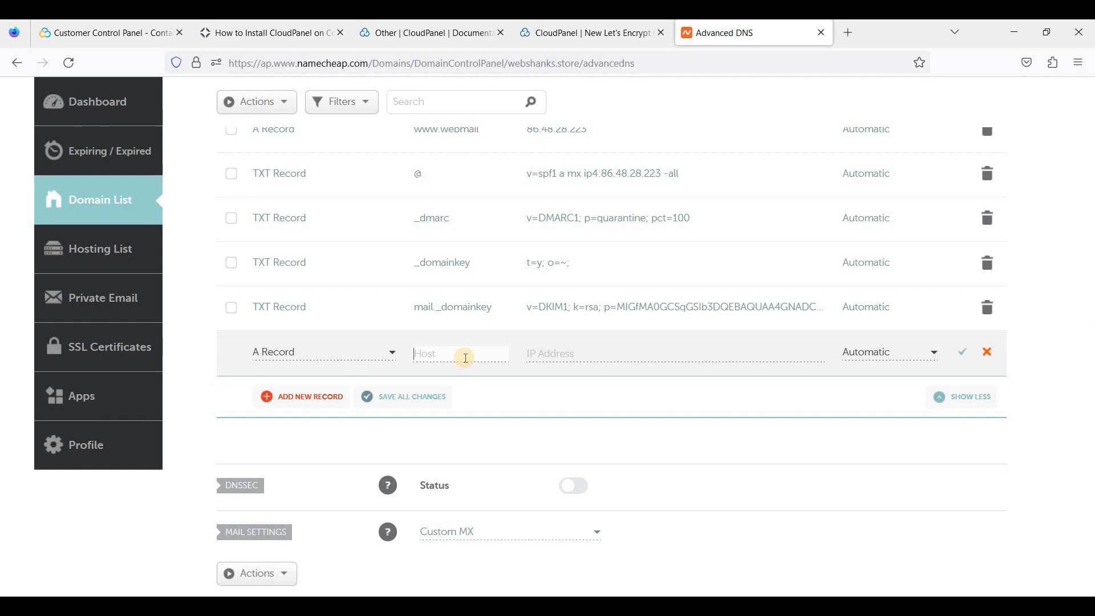
text(@)
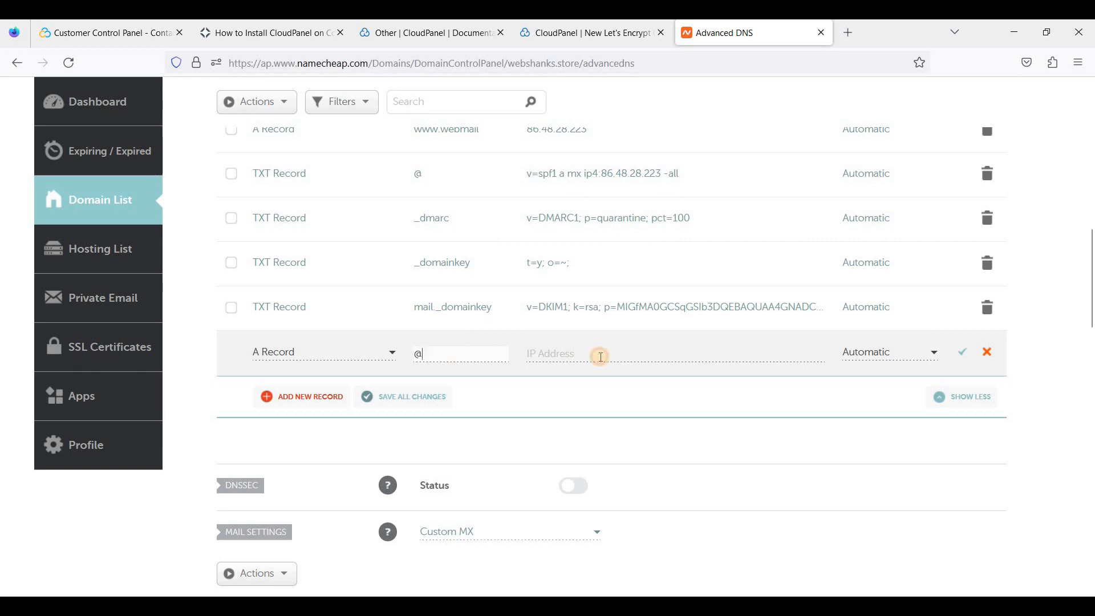
click(596, 356)
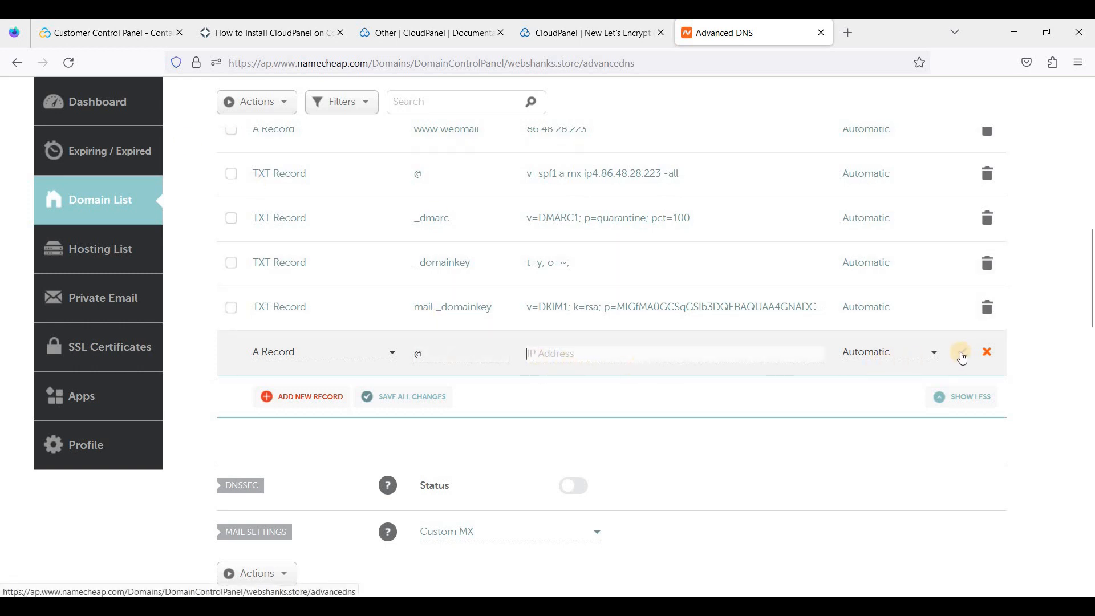
Replace the new A record's host with www and activate its IP address field
double_click(434, 357)
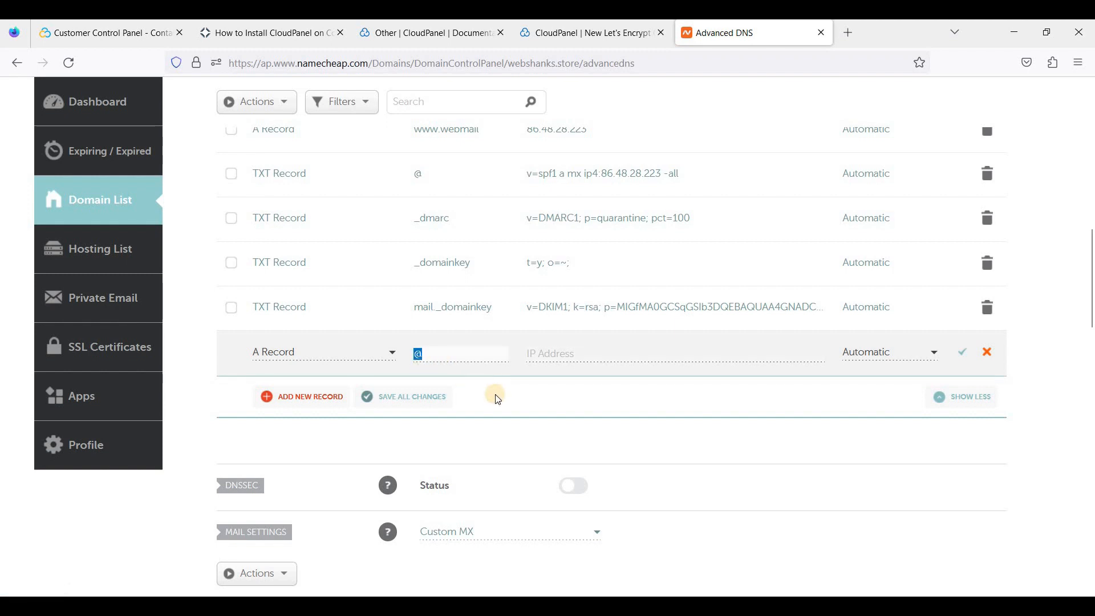
text(www)
click(544, 357)
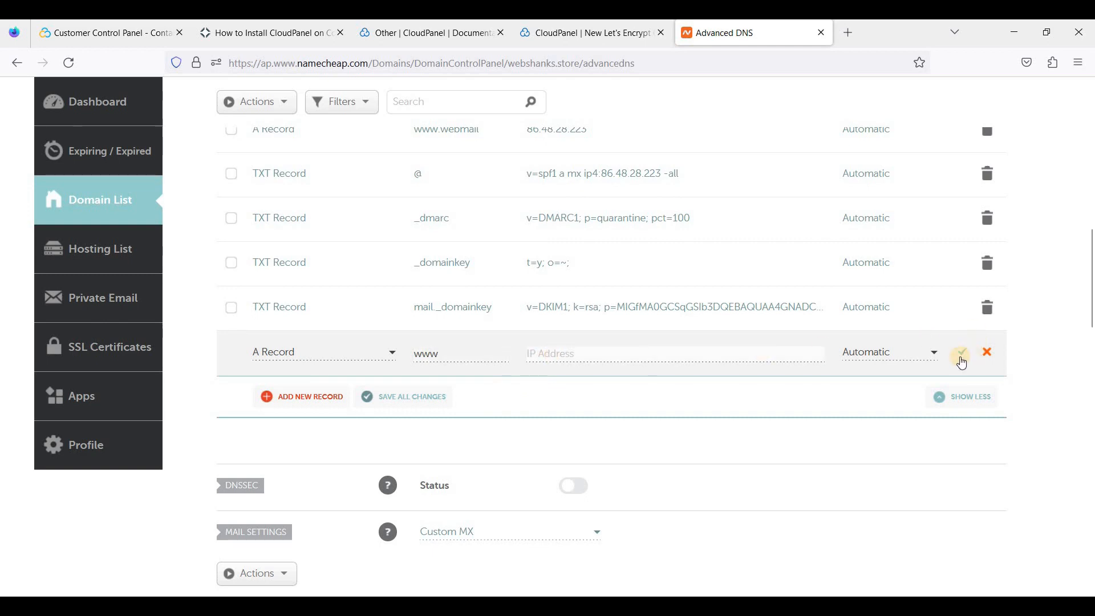
scroll(793, 345, up, 12)
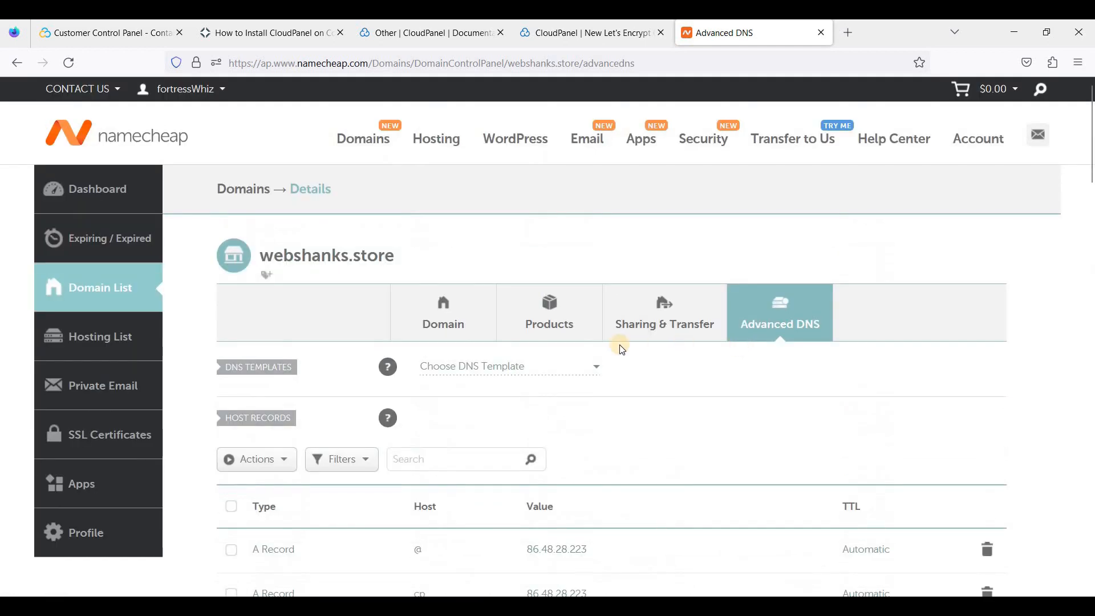
scroll(622, 349, down, 4)
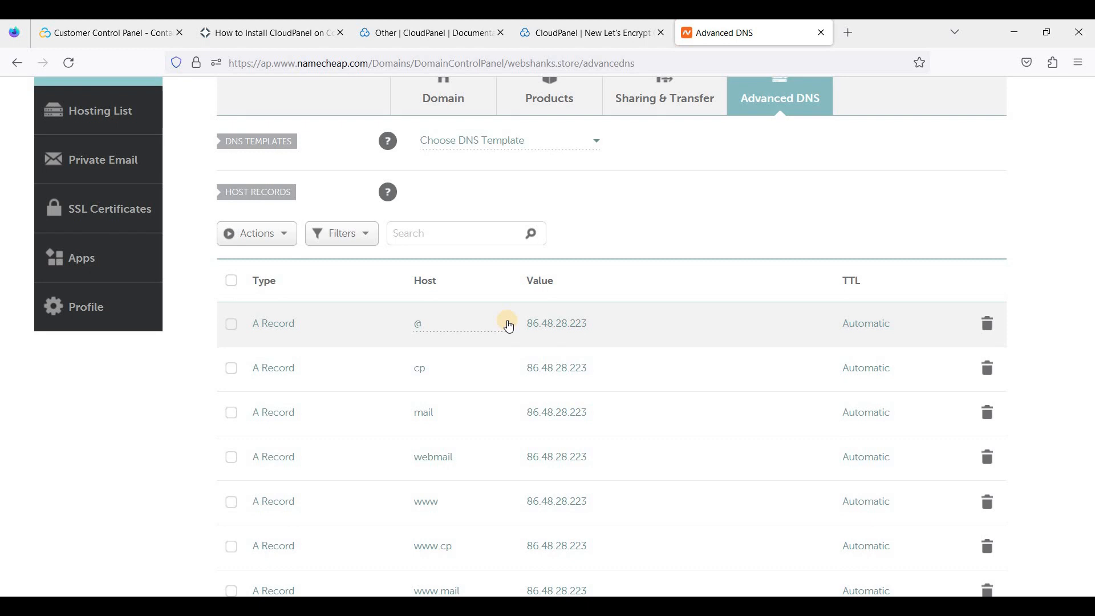
click(604, 32)
scroll(537, 303, down, 2)
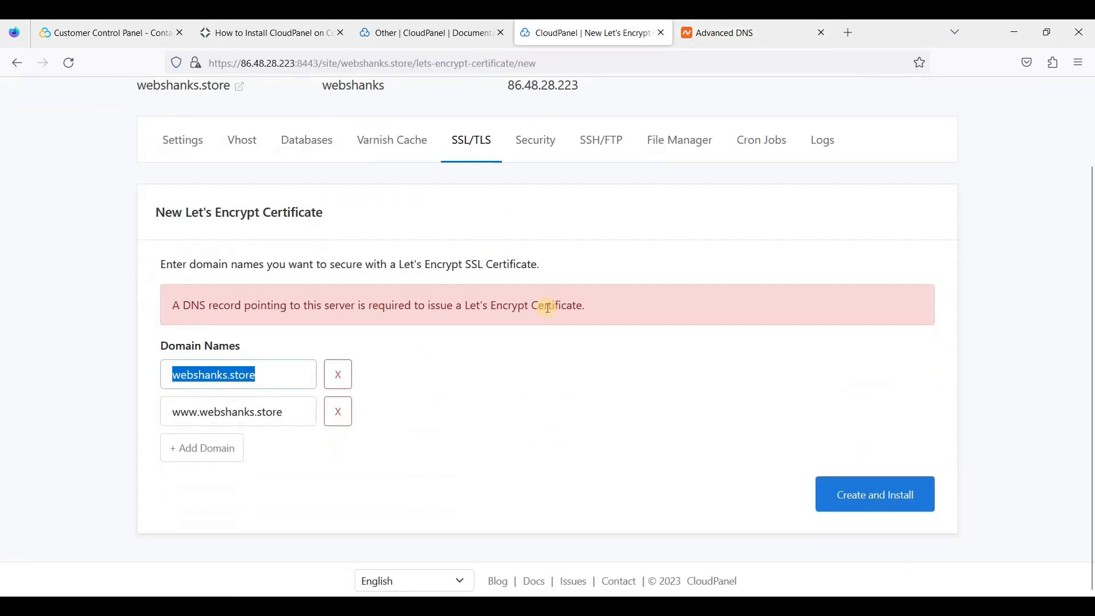
click(288, 374)
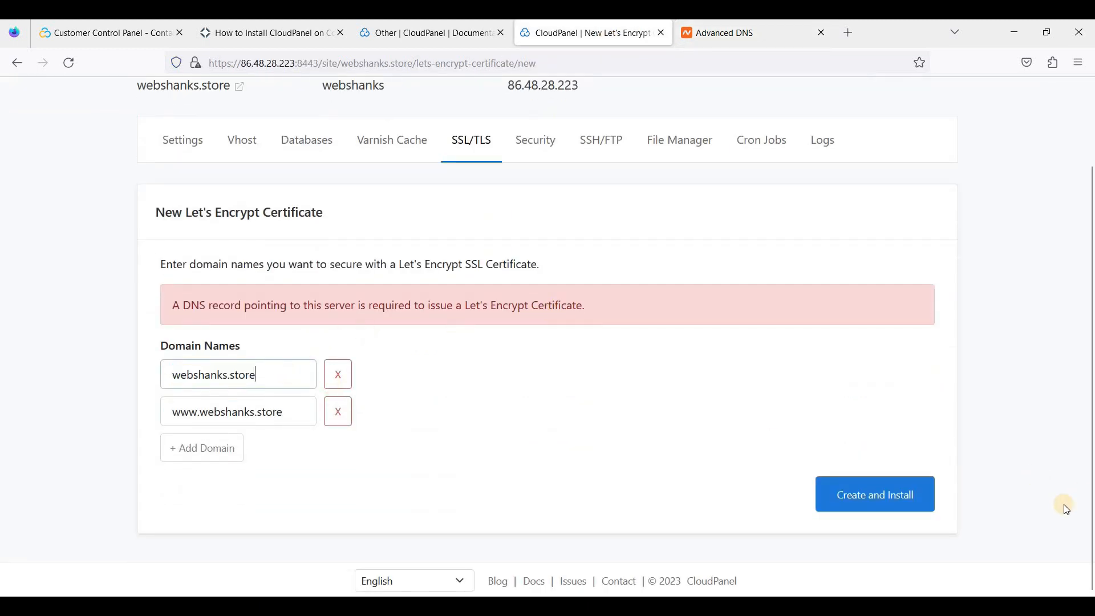
click(875, 494)
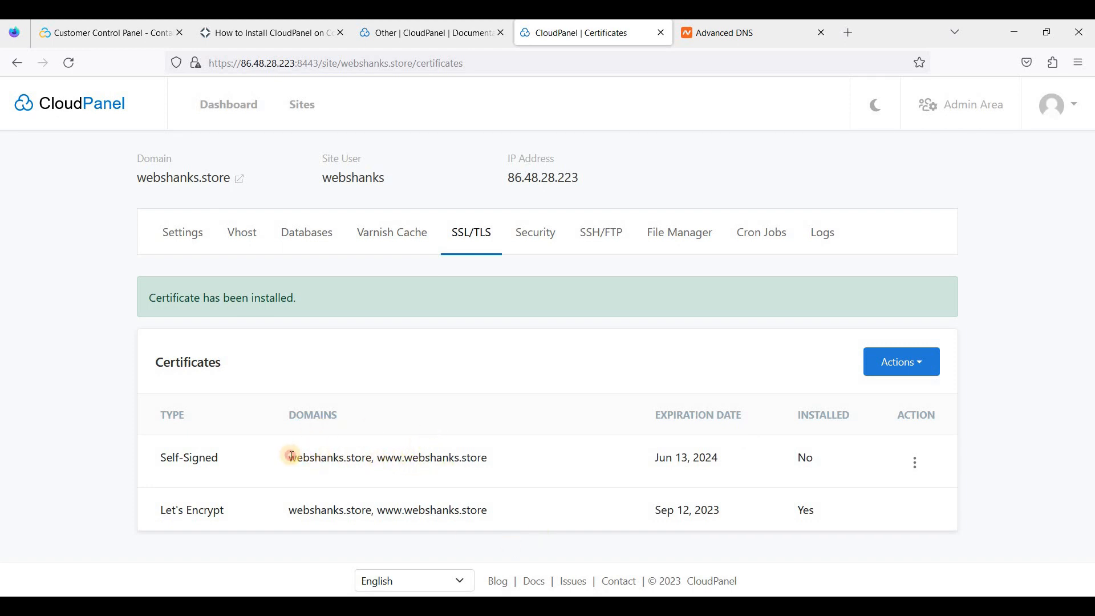
Open webshanks.store from the certificate's domain list in a new browser tab and view the live site and the Contabo VPS list
double_click(371, 457)
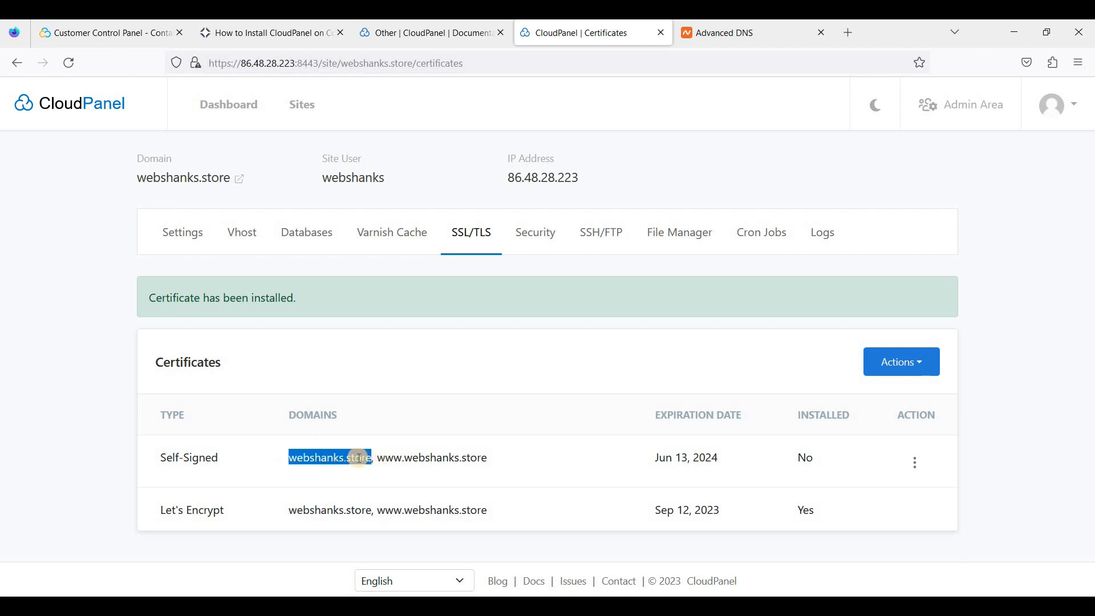
right_click(359, 456)
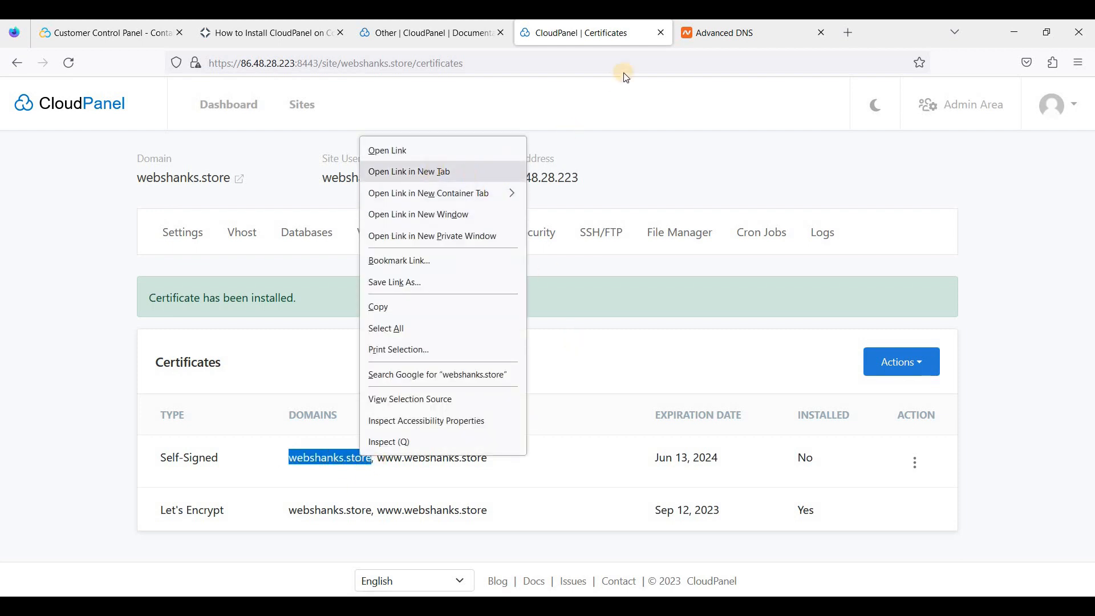
click(666, 36)
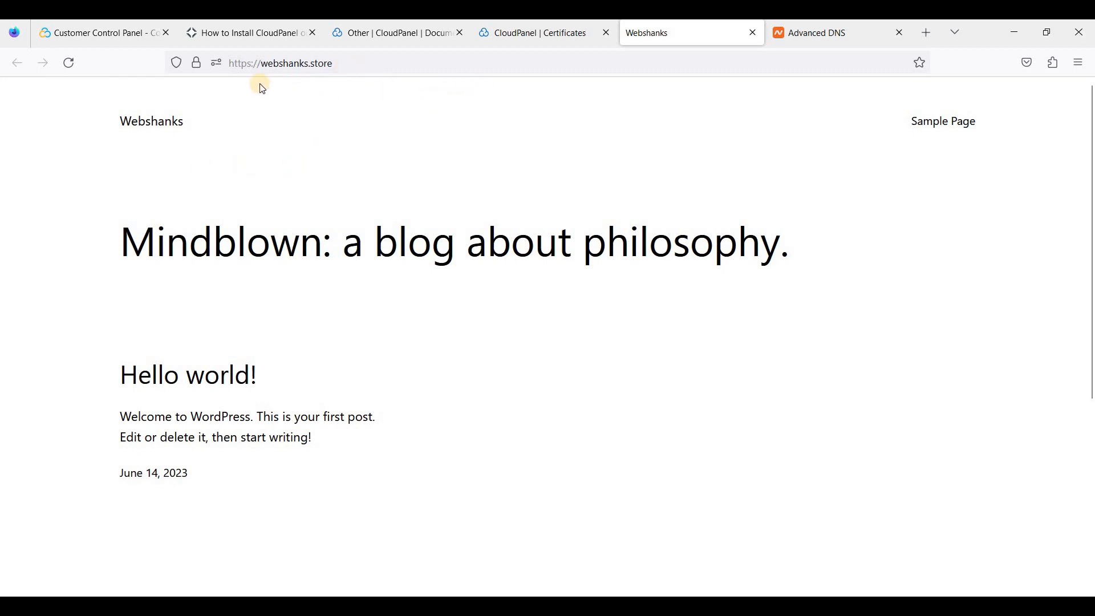
click(104, 39)
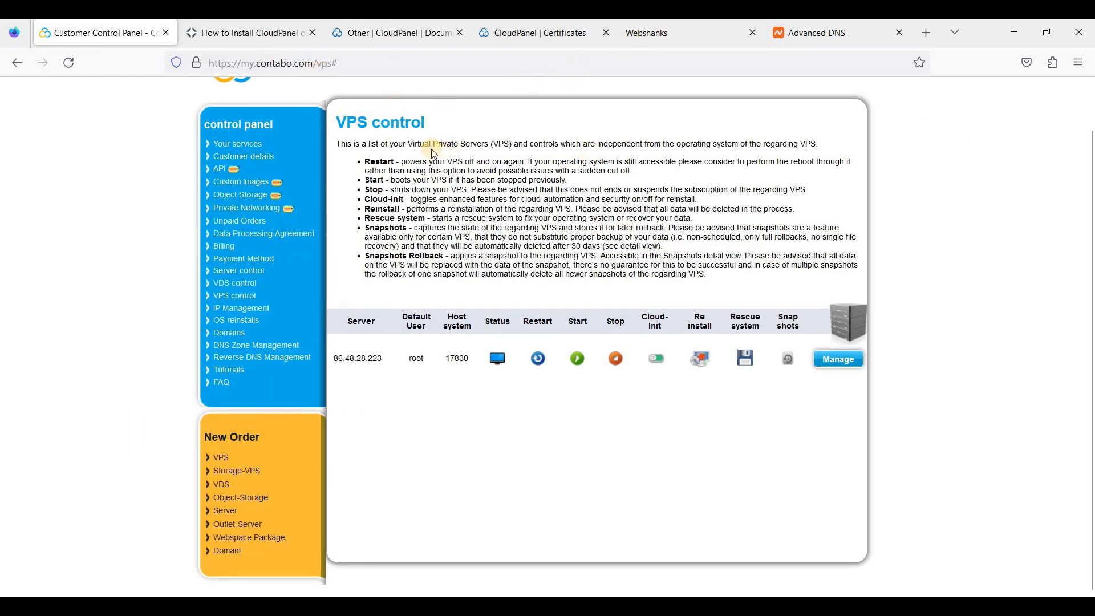
click(670, 43)
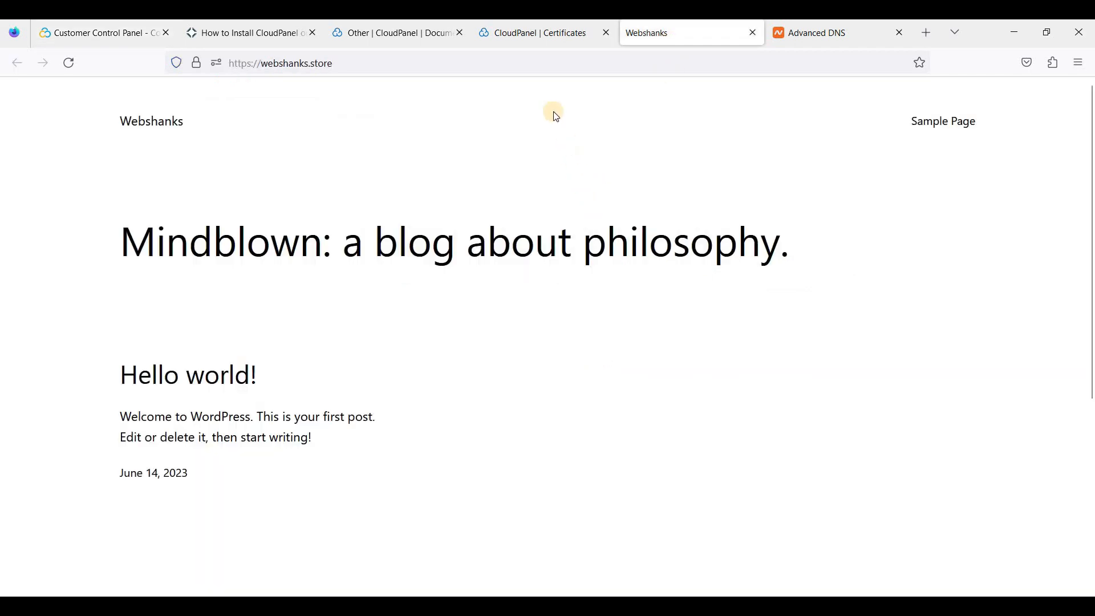
Switch back to CloudPanel and start adding a new site of the Static HTML kind
click(525, 45)
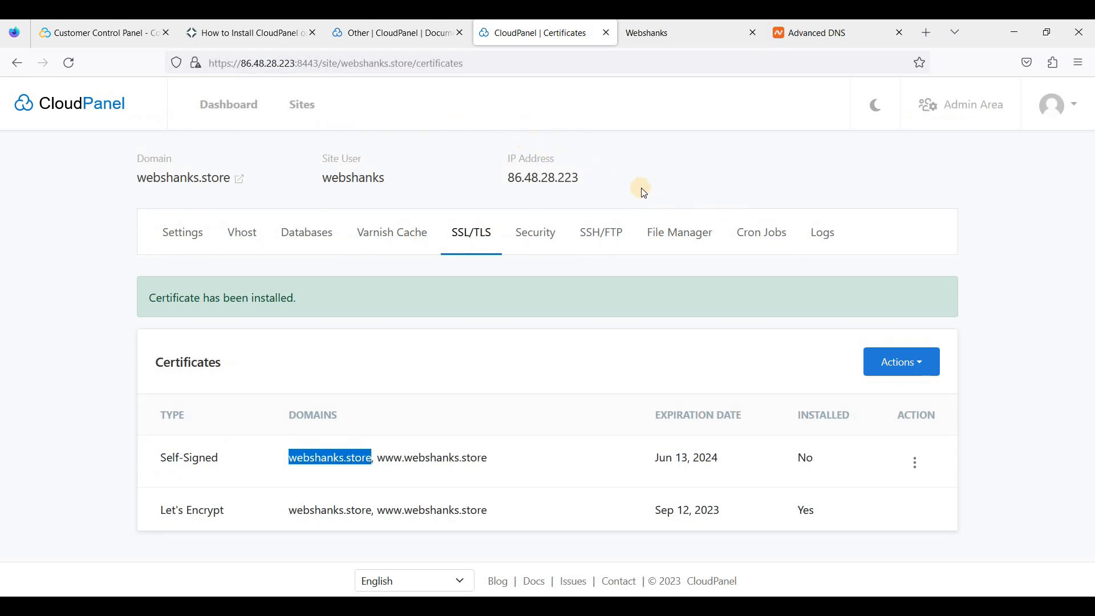
click(224, 107)
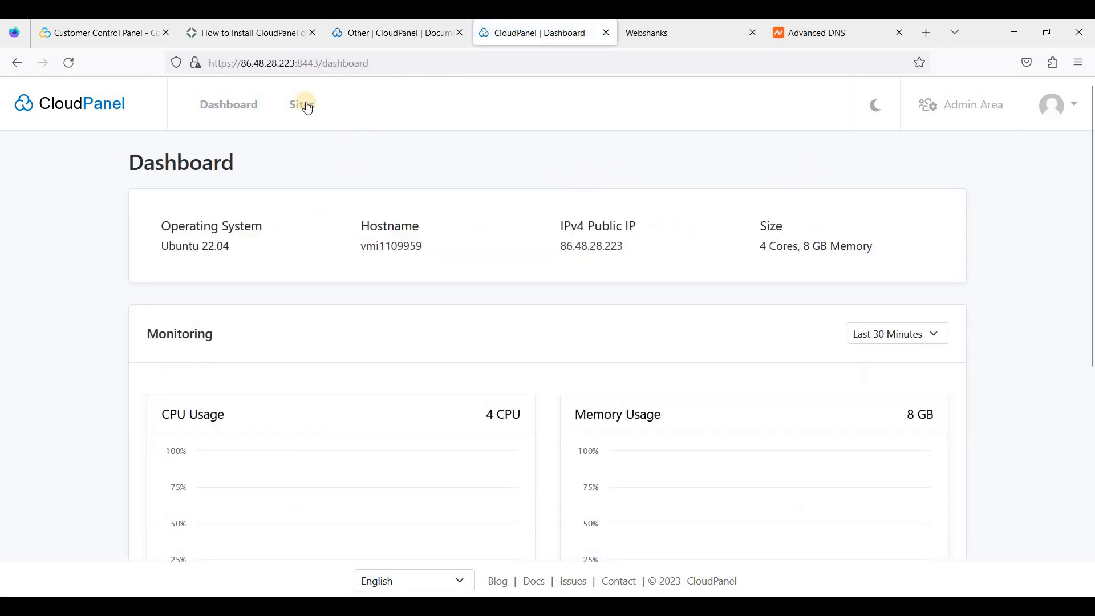
click(308, 110)
click(905, 171)
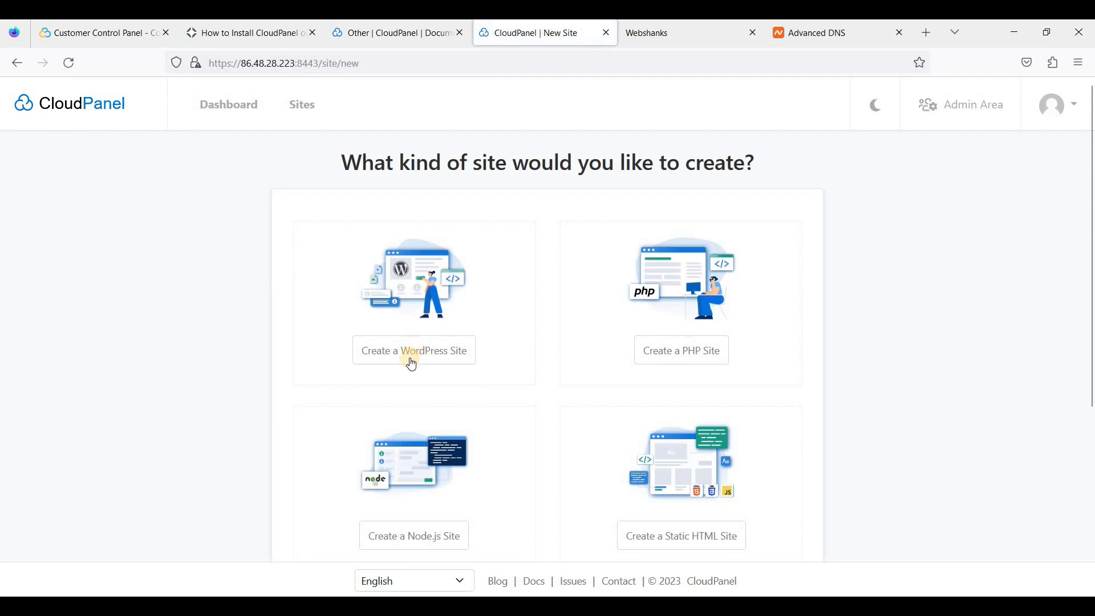
scroll(582, 346, down, 2)
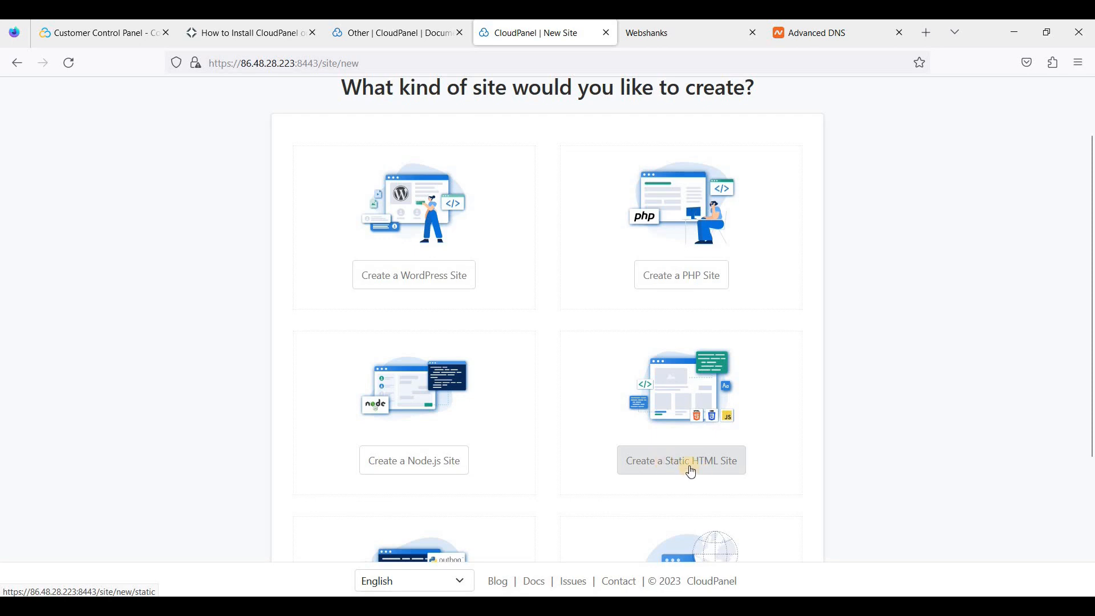
click(692, 468)
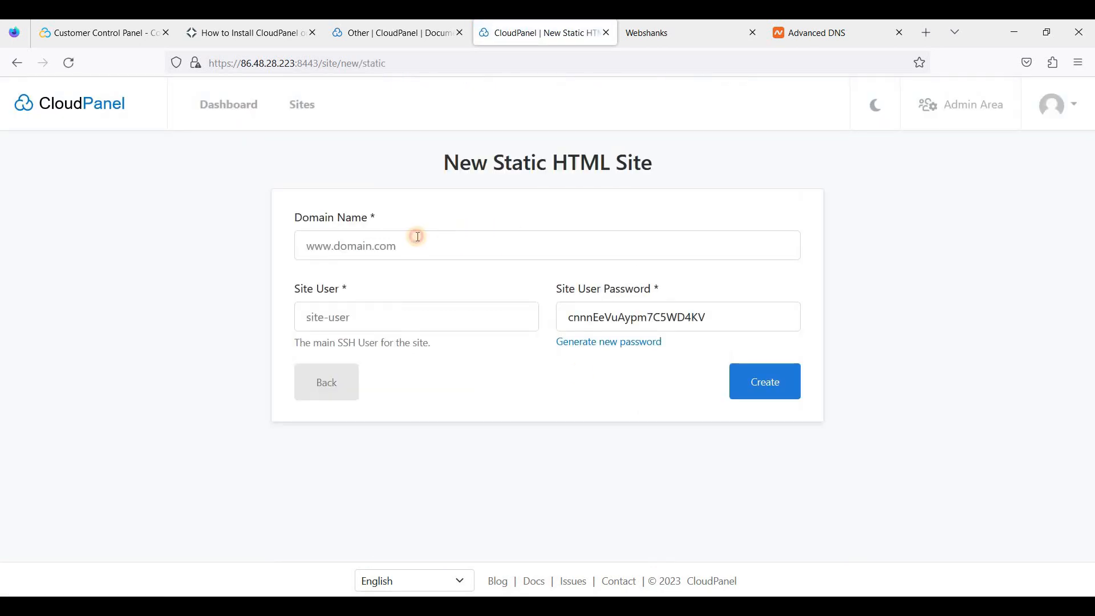
Create the static HTML site with the domain name nexwptest.cyou and the site user nexwptest
click(418, 236)
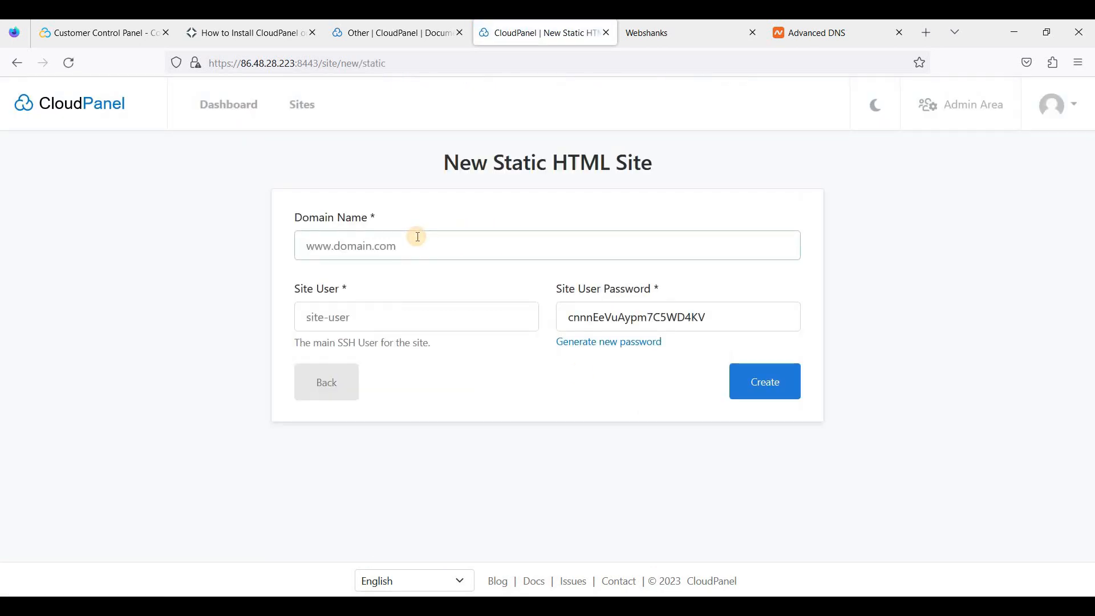
text(m)
key(BackSpace)
text(ne)
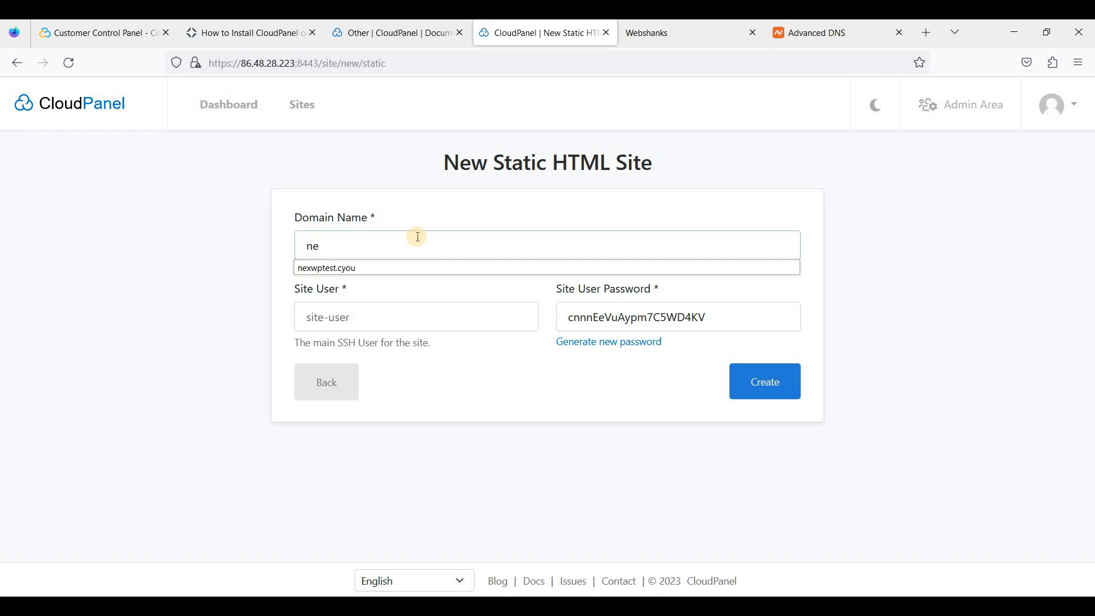
key(Down)
key(Return)
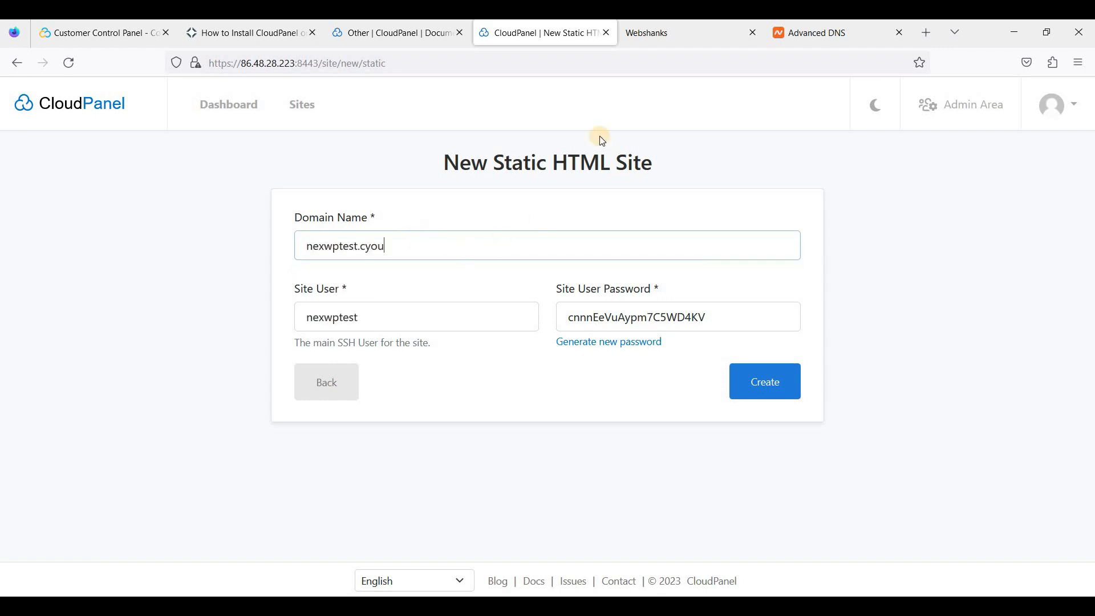
click(659, 43)
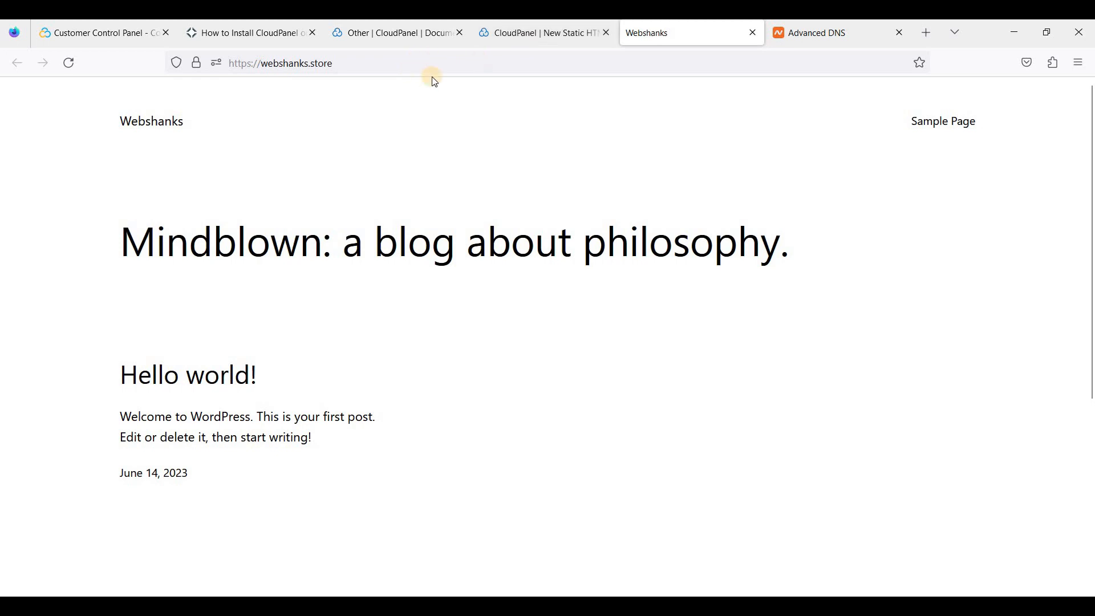
click(528, 45)
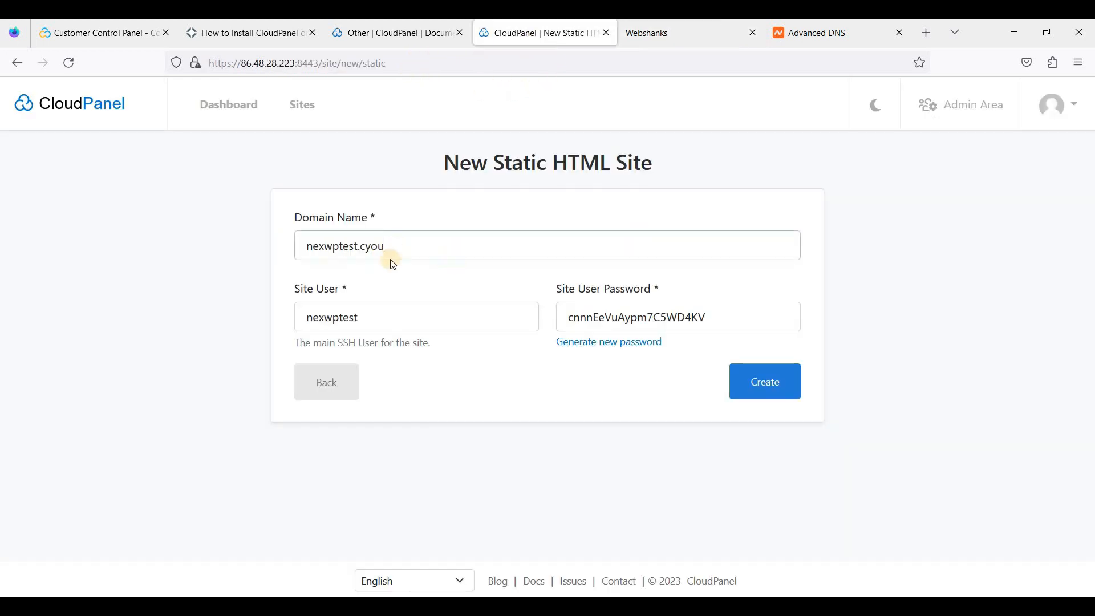
click(768, 388)
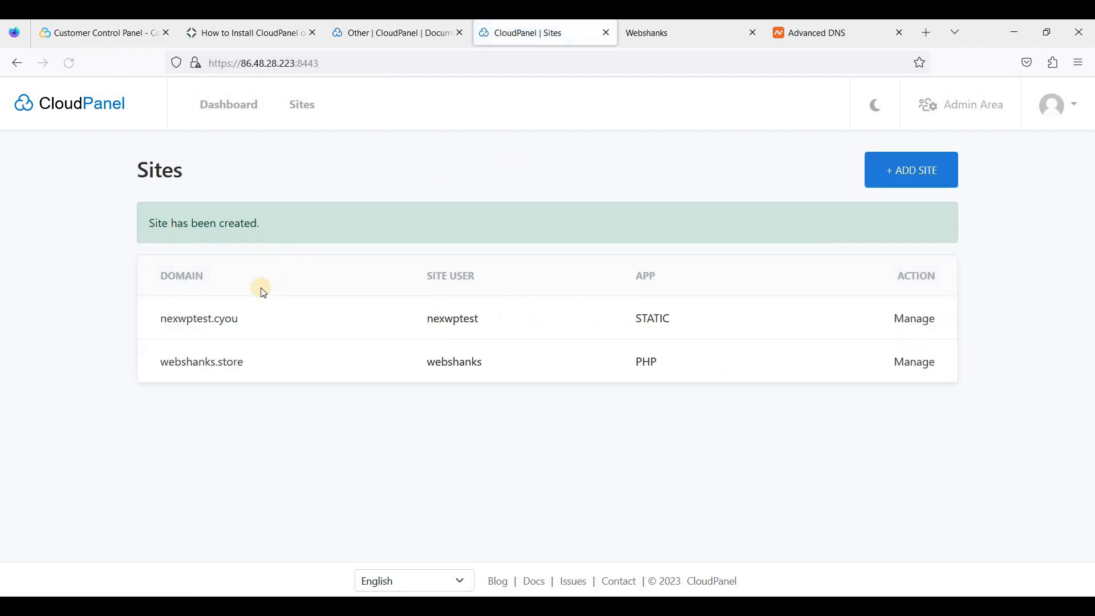
Open the new Let's Encrypt certificate form in the SSL/TLS settings of the nexwptest.cyou site
click(915, 326)
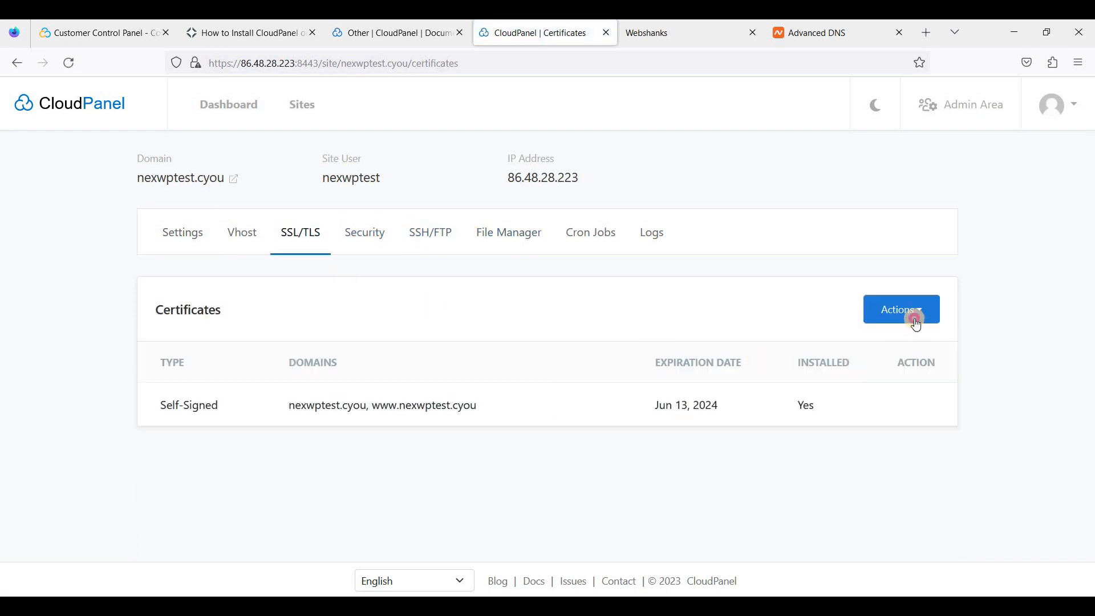
click(915, 322)
click(816, 345)
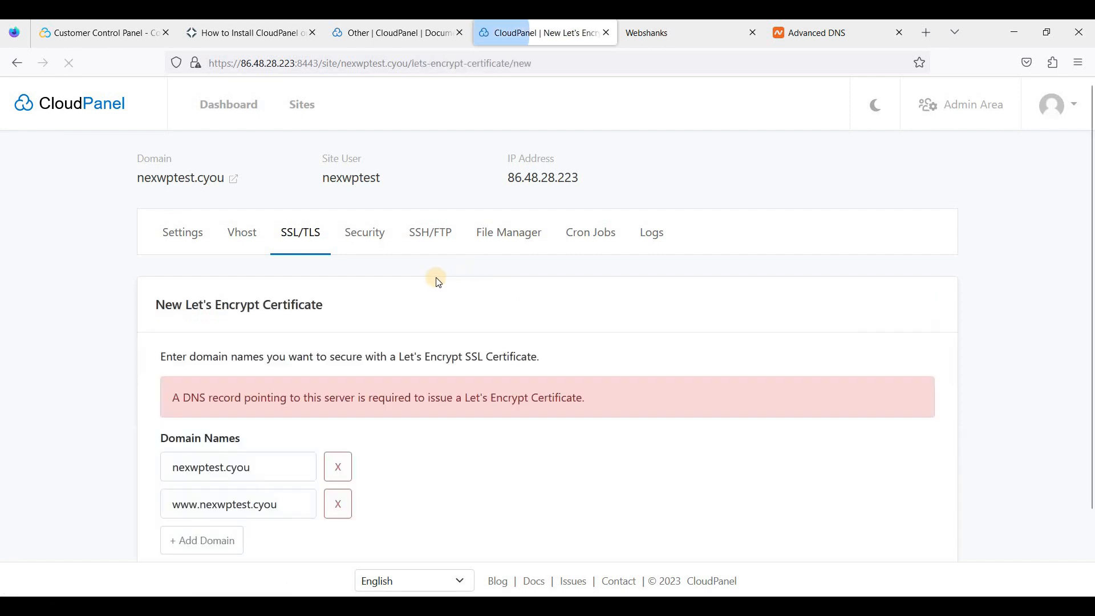
scroll(398, 291, down, 2)
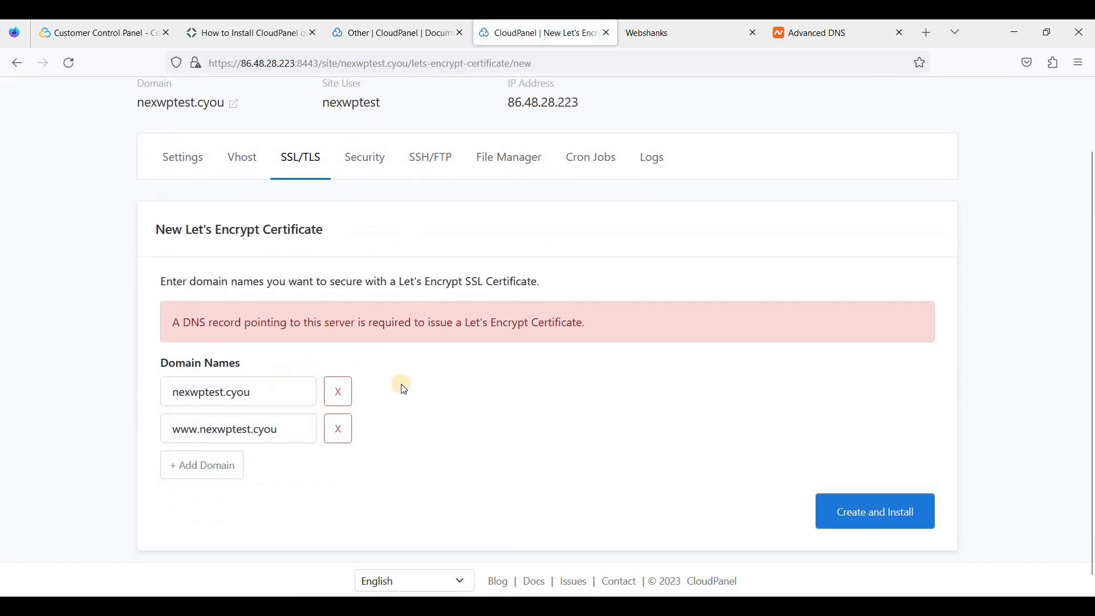
click(251, 394)
Switch to Namecheap and examine the Advanced DNS host records of nexwptest.cyou
click(827, 35)
scroll(105, 193, up, 2)
click(117, 144)
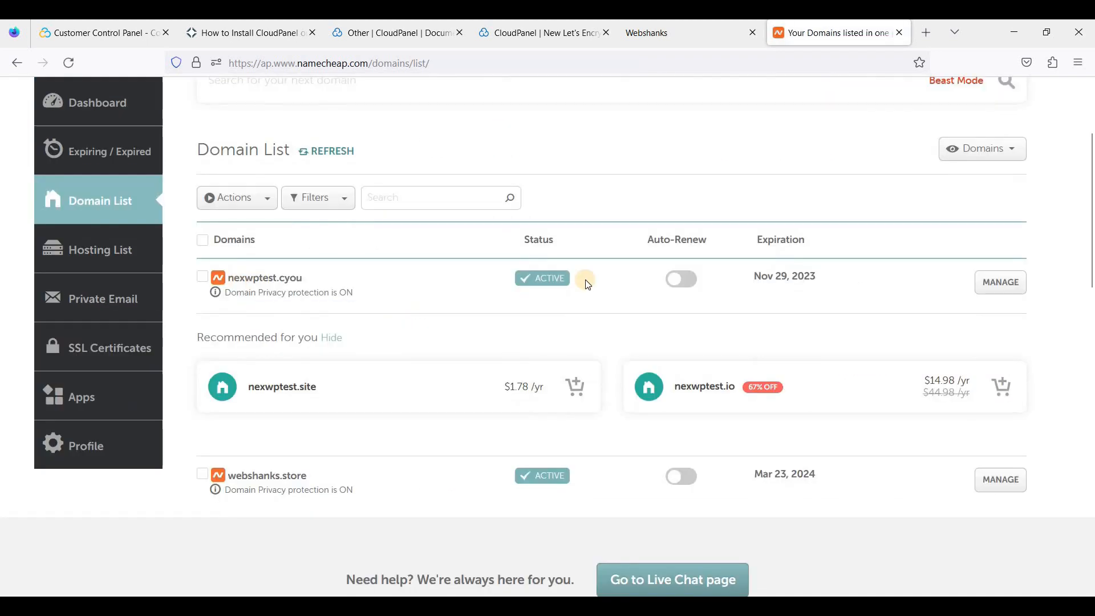
click(1008, 292)
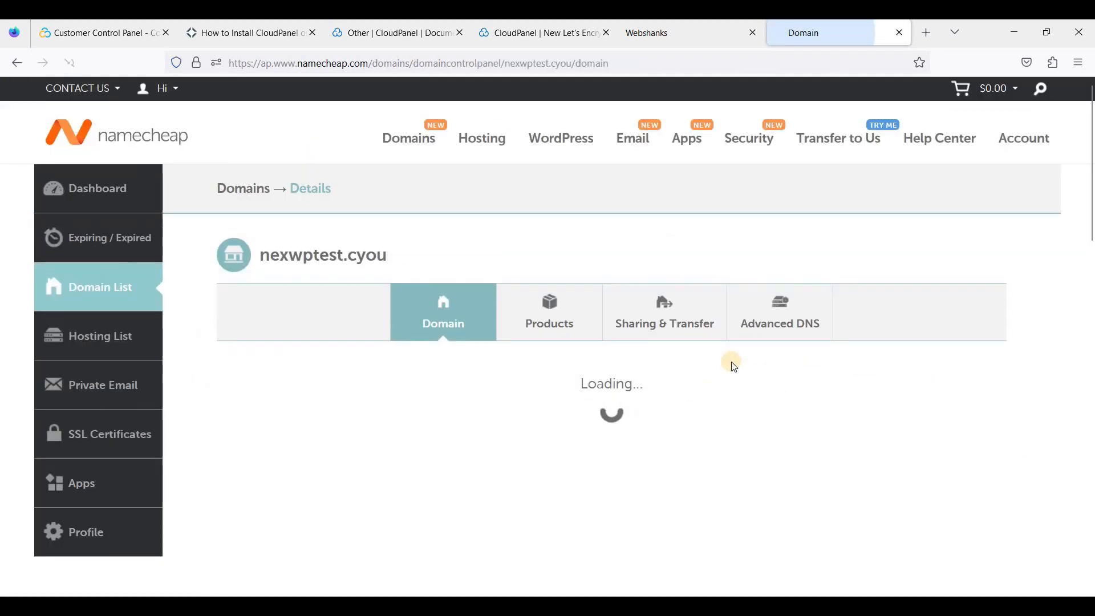
click(764, 177)
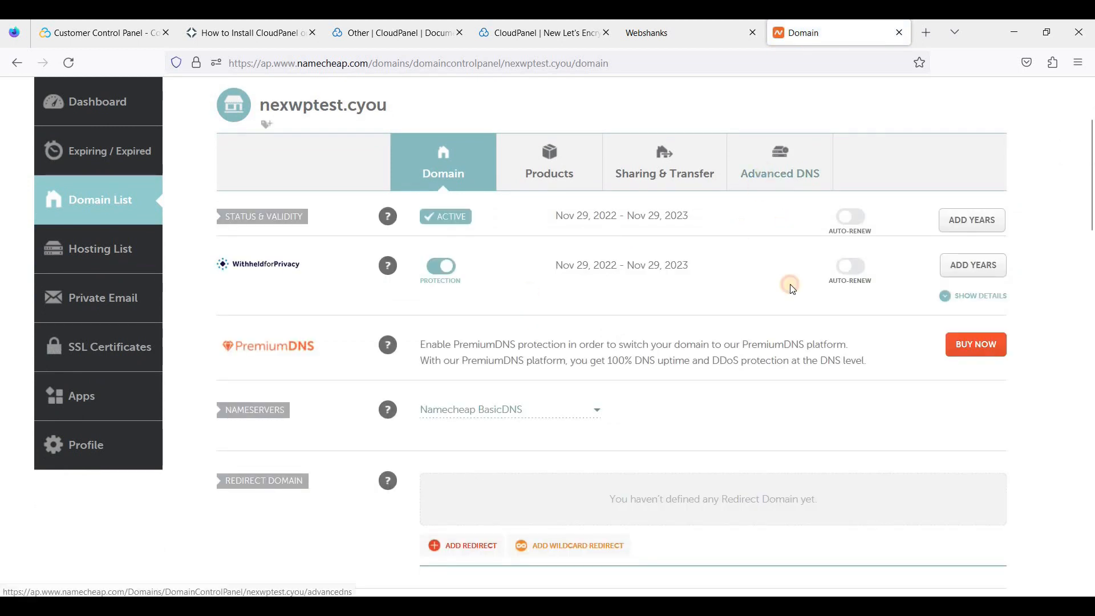
scroll(518, 283, down, 2)
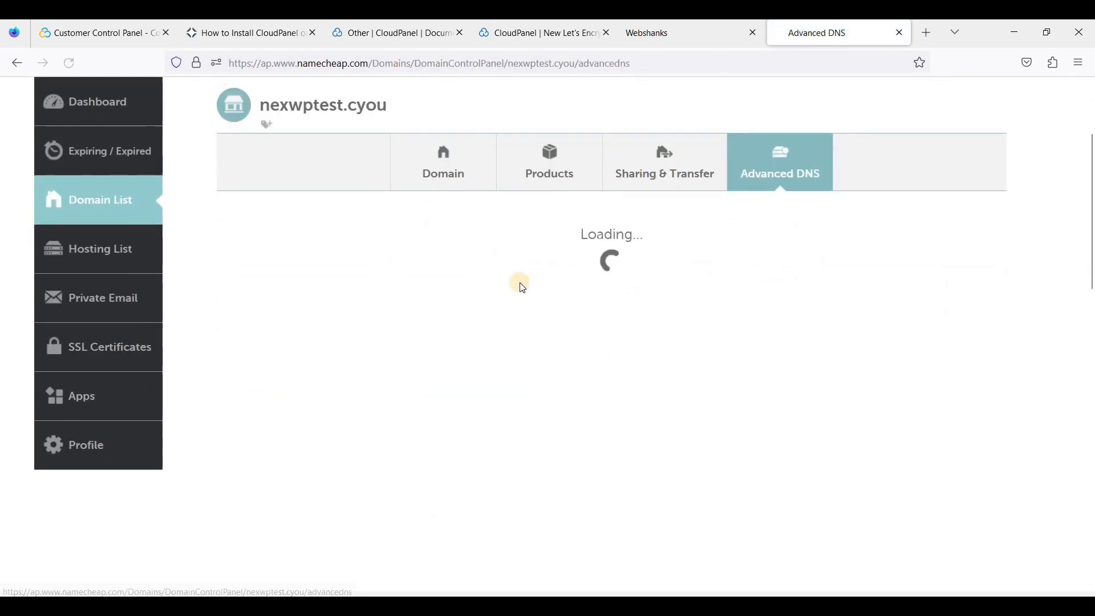
scroll(543, 330, down, 1)
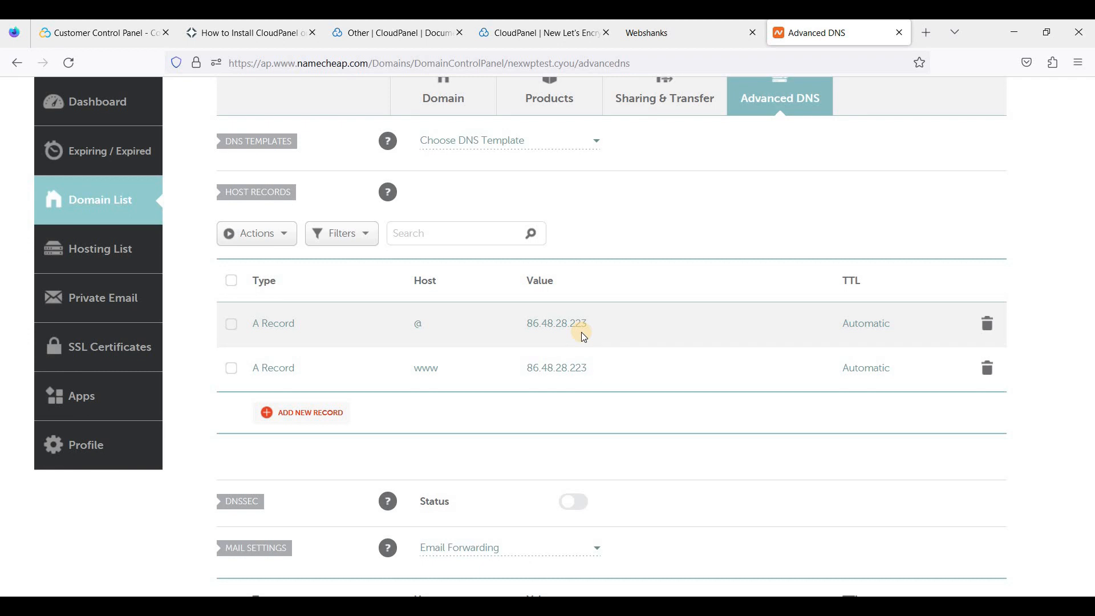
click(542, 39)
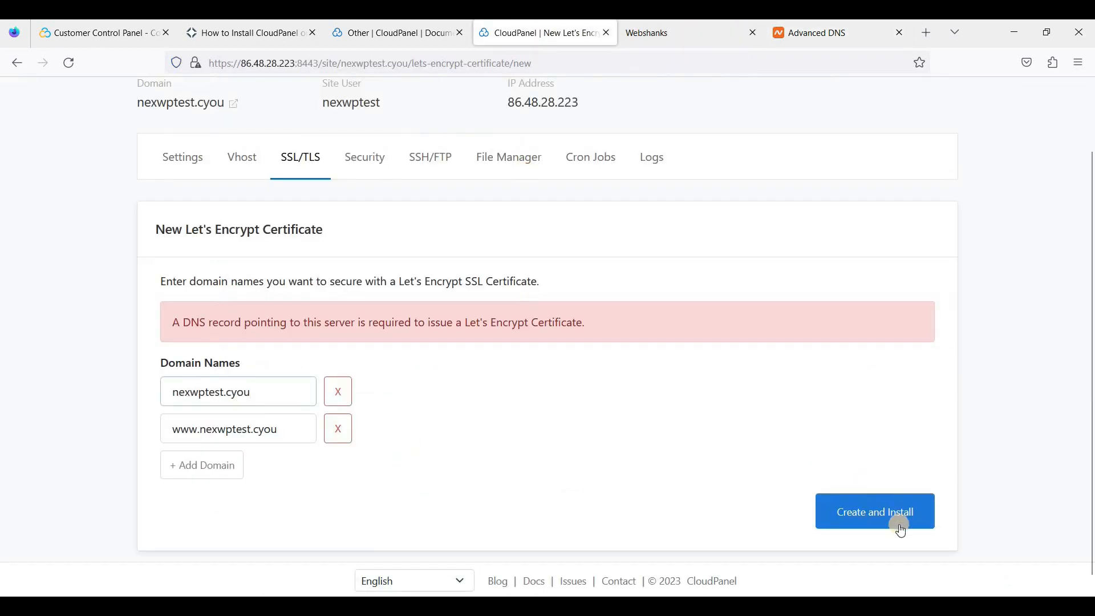
click(864, 518)
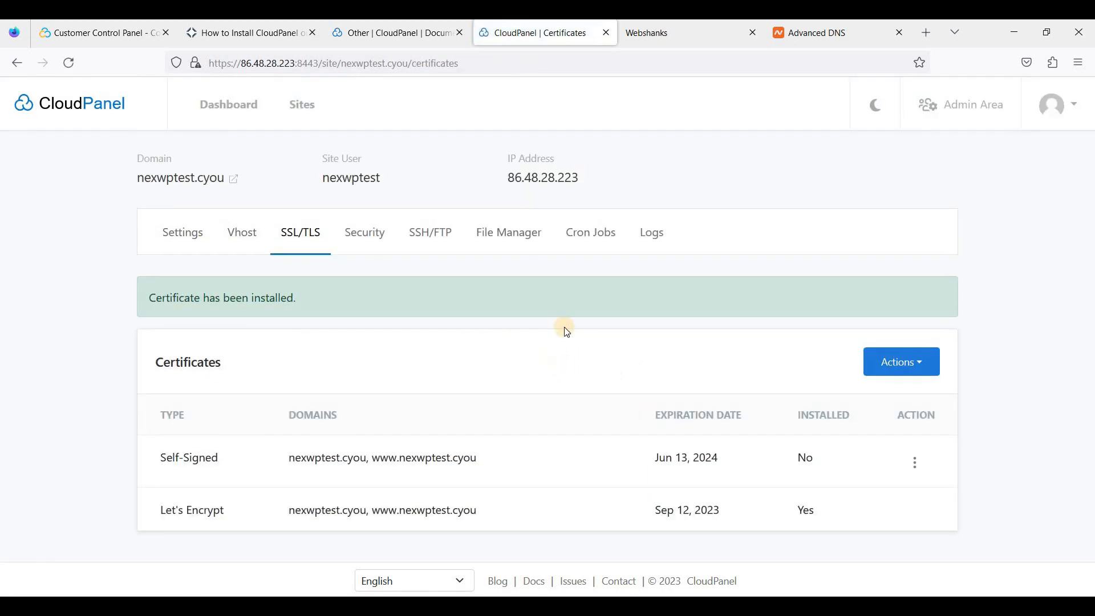
Open the nexwptest.cyou folder inside htdocs in the site's File Manager
click(508, 236)
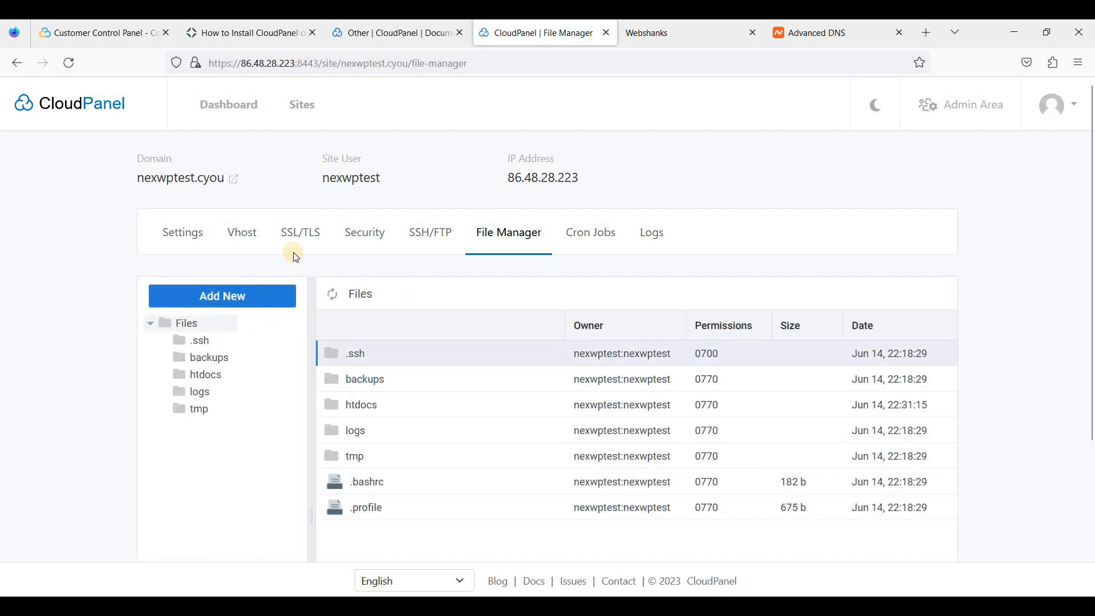
scroll(196, 313, down, 1)
scroll(198, 312, down, 2)
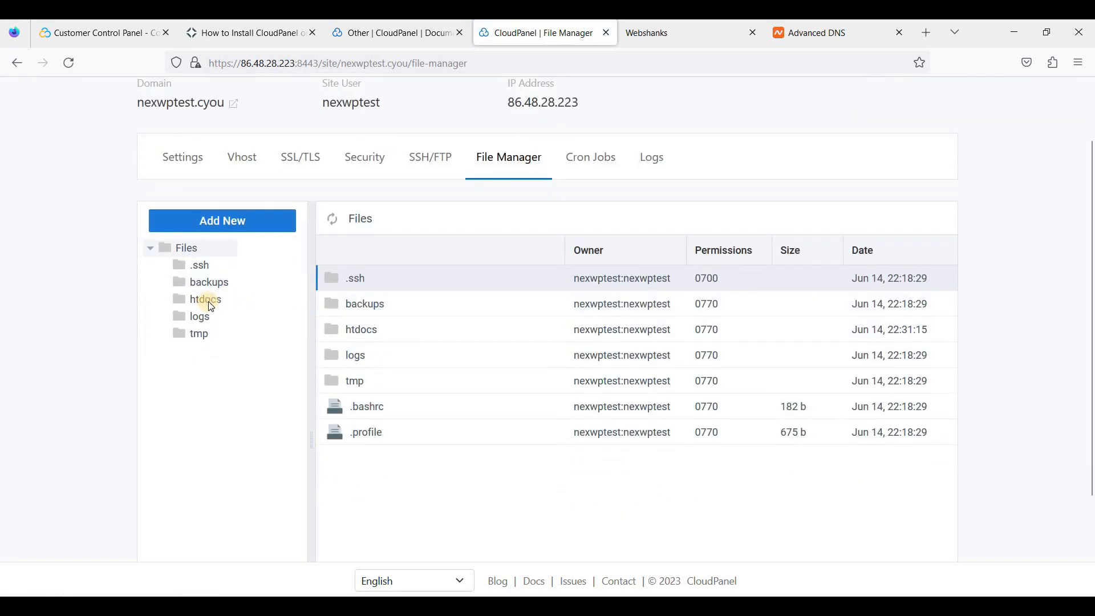
click(209, 301)
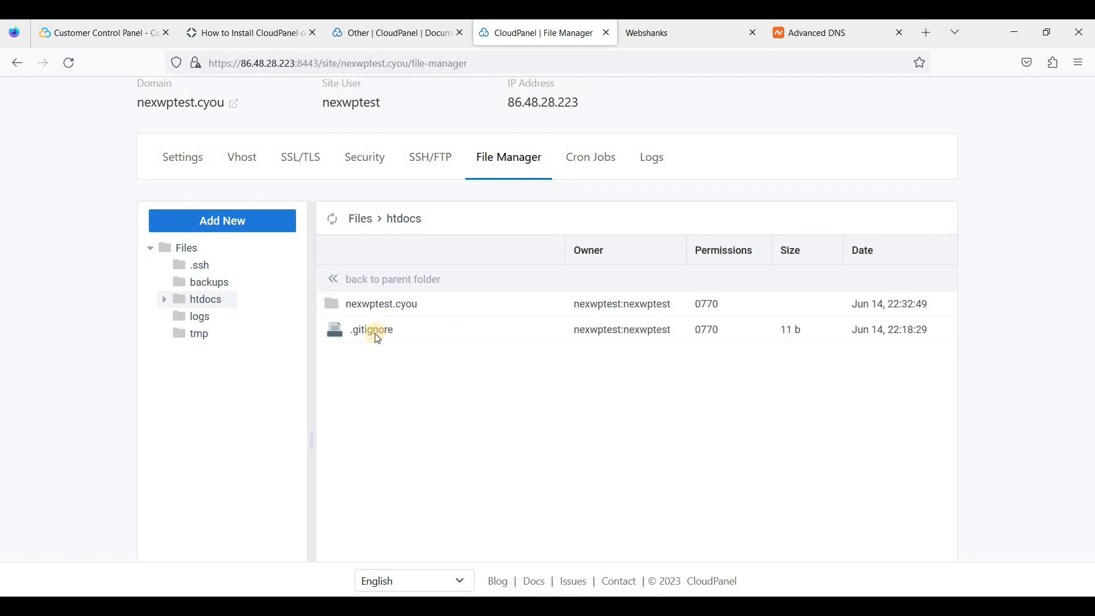
click(368, 309)
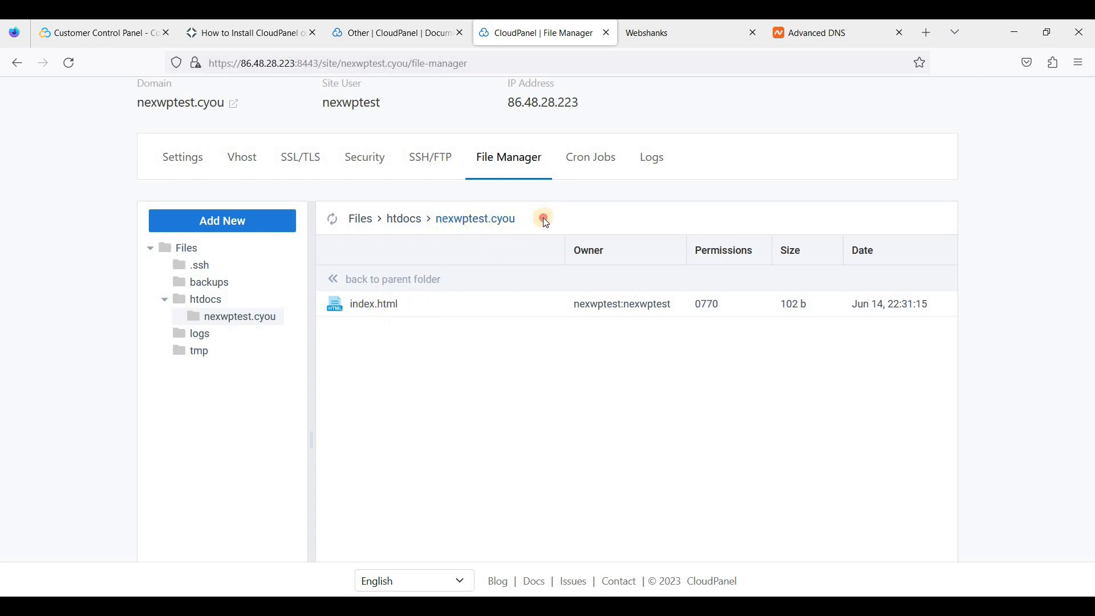
Open the live nexwptest.cyou site from its domain link to check the page it serves
drag(545, 221, 455, 219)
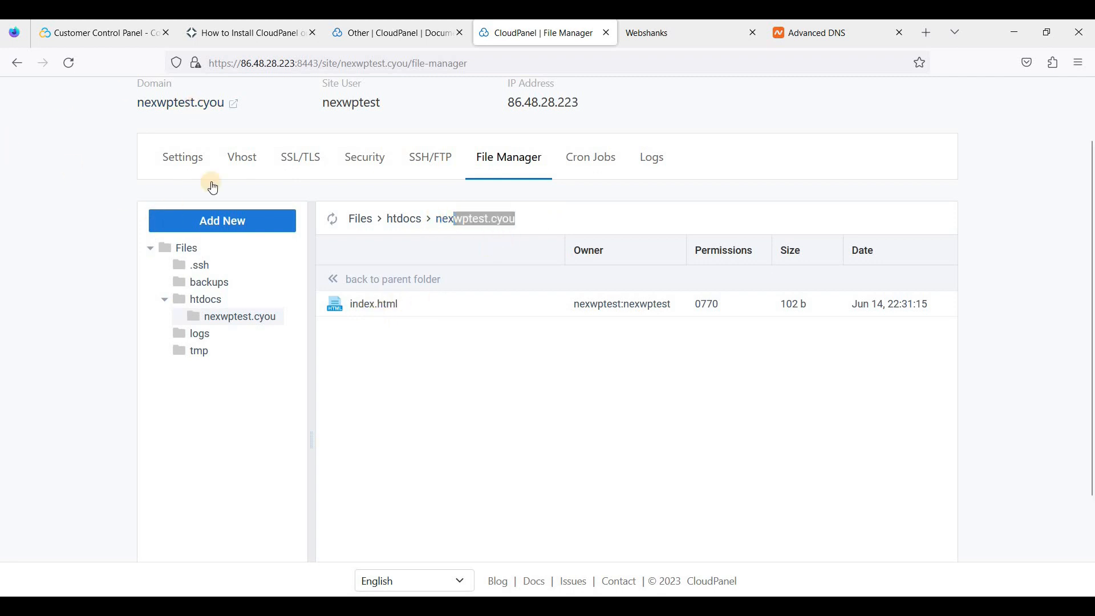
scroll(213, 188, up, 2)
click(218, 179)
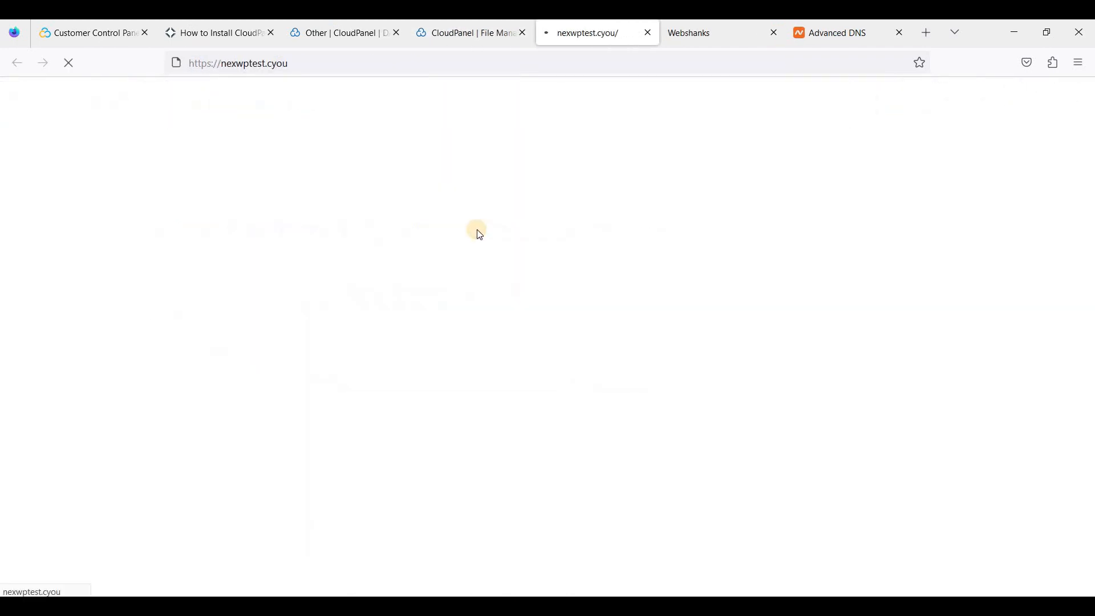
Return to the CloudPanel File Manager and delete index.html from the nexwptest.cyou folder
click(481, 40)
click(371, 382)
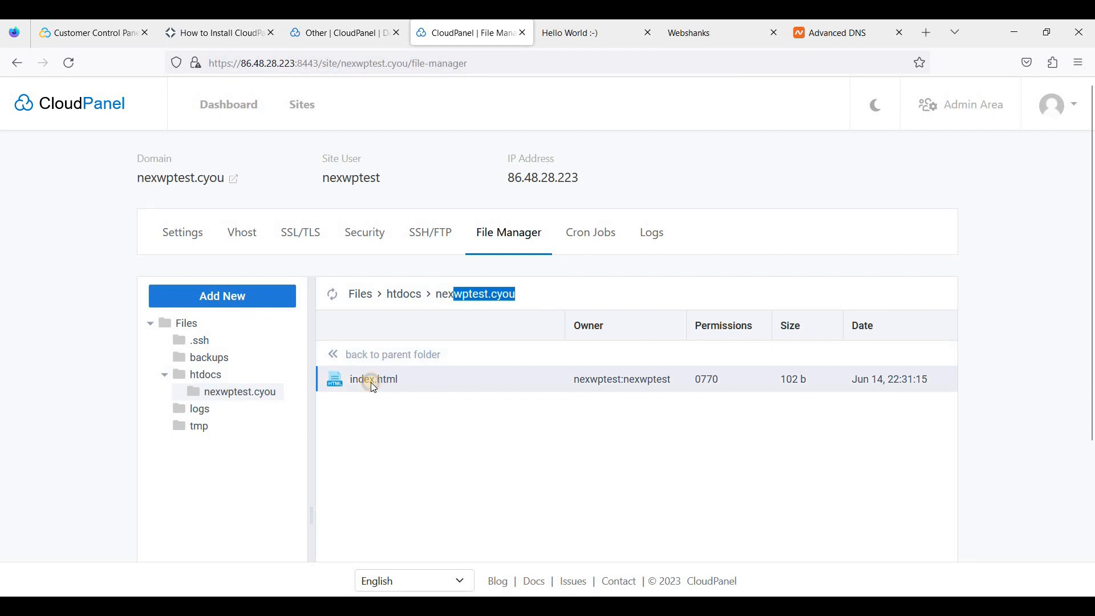
right_click(370, 382)
scroll(436, 540, down, 2)
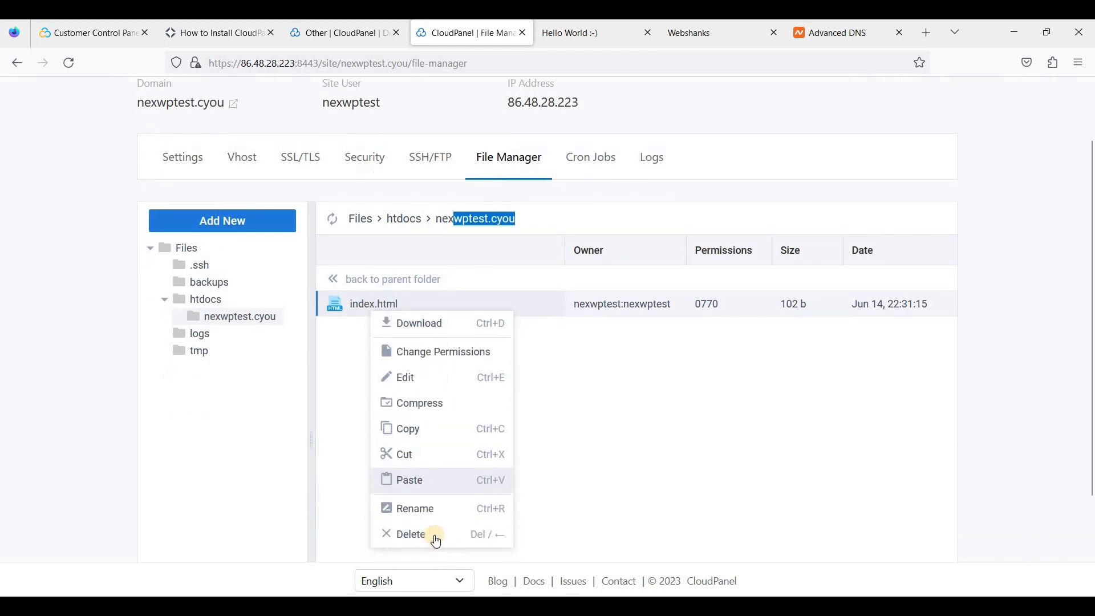
click(436, 536)
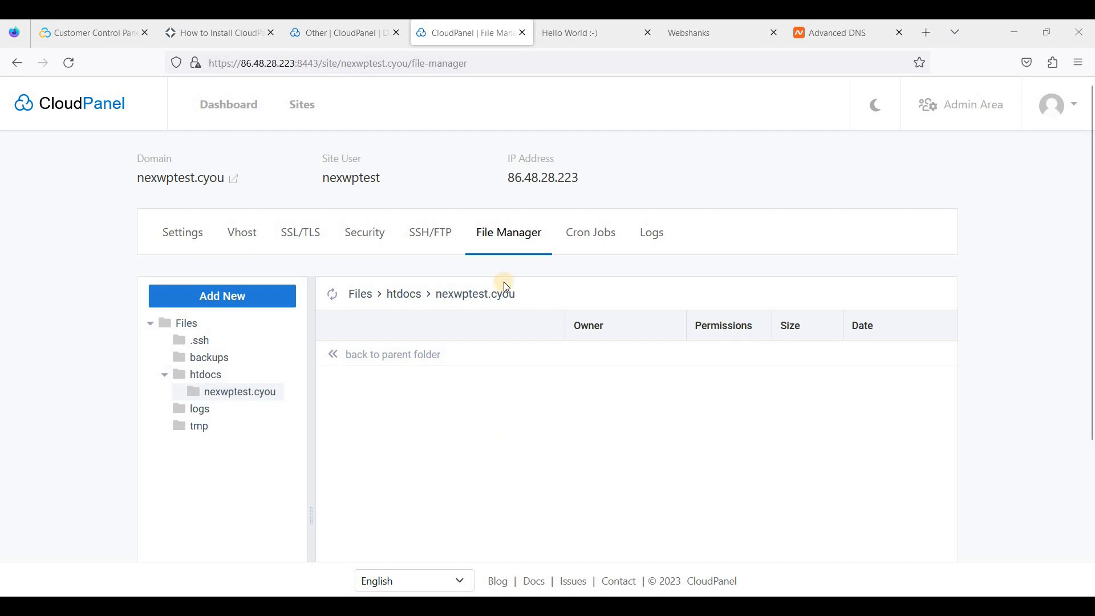
Switch to File Explorer and extract the Grandcoffee Free Website Template archive in the Downloads folder
key(alt+Tab)
click(506, 258)
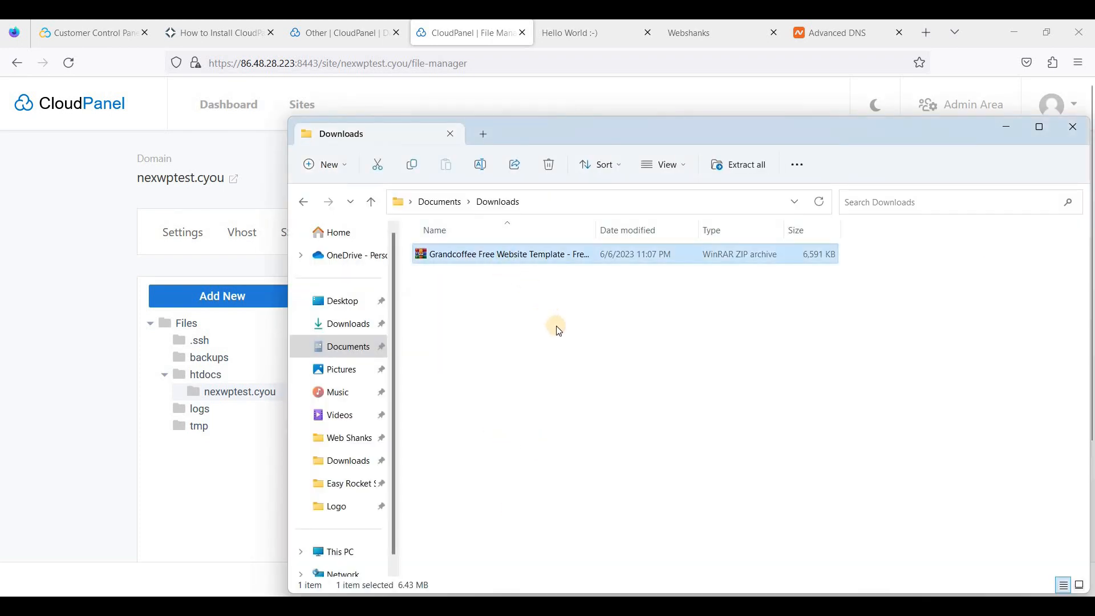
right_click(534, 257)
click(615, 333)
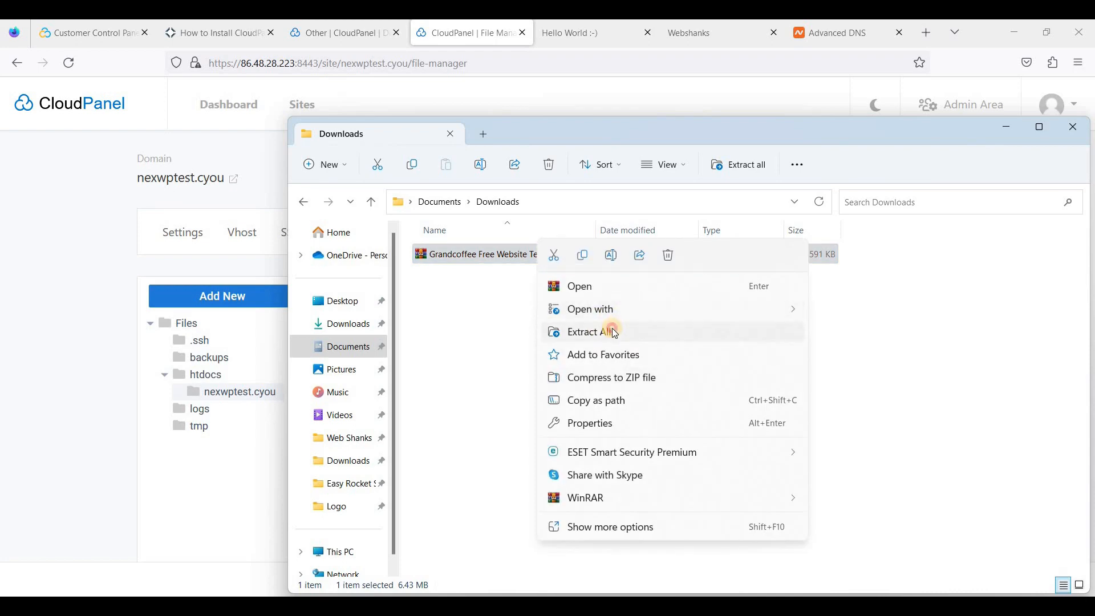
click(648, 453)
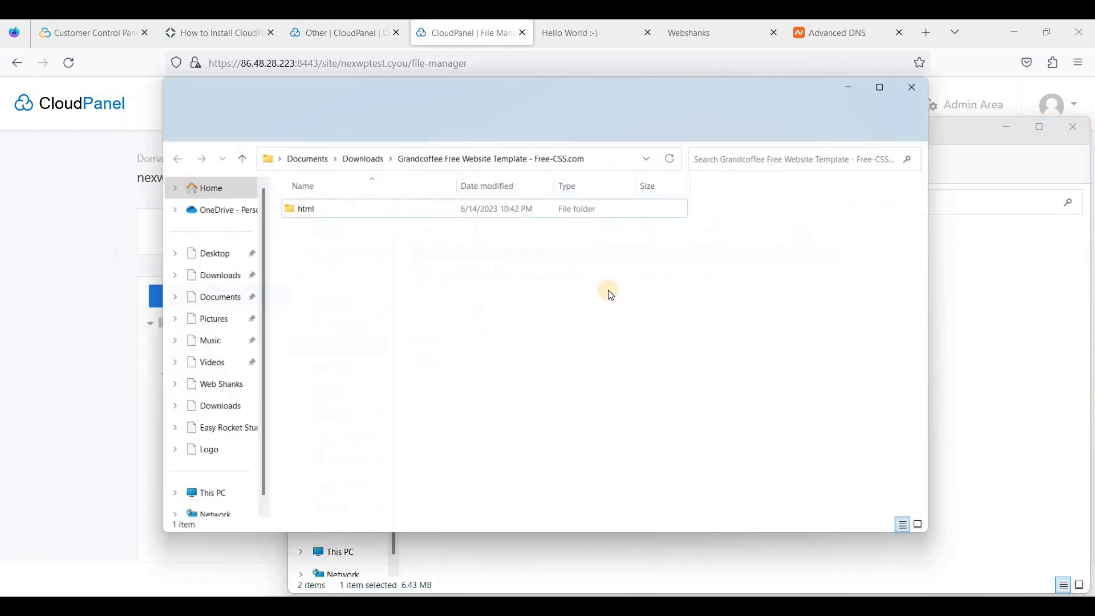
Upload everything inside the extracted template's html folder to the nexwptest.cyou folder in the CloudPanel File Manager
double_click(314, 210)
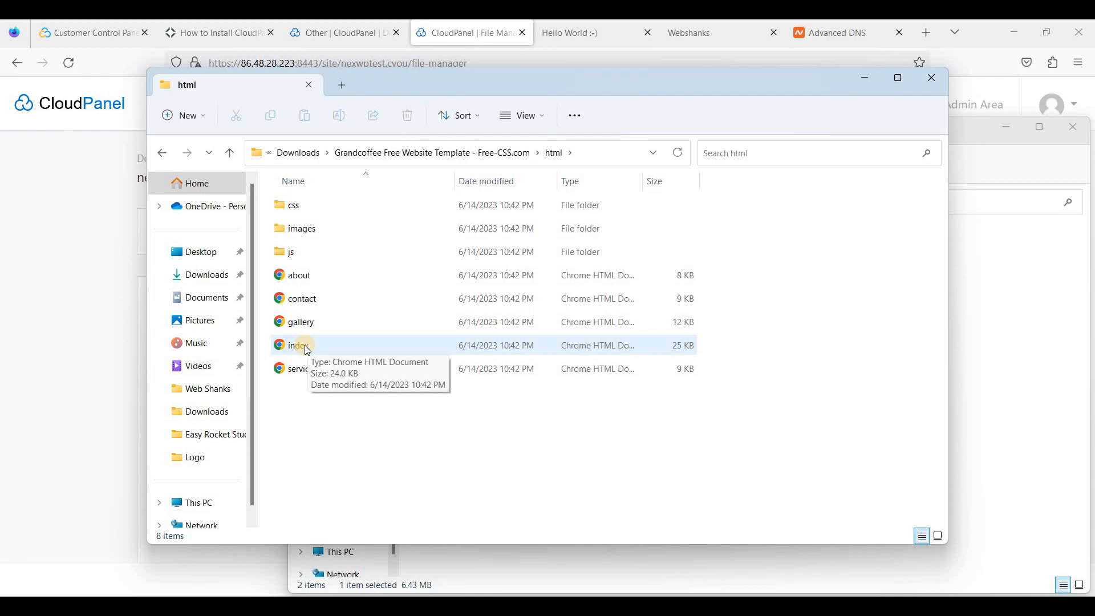
click(349, 340)
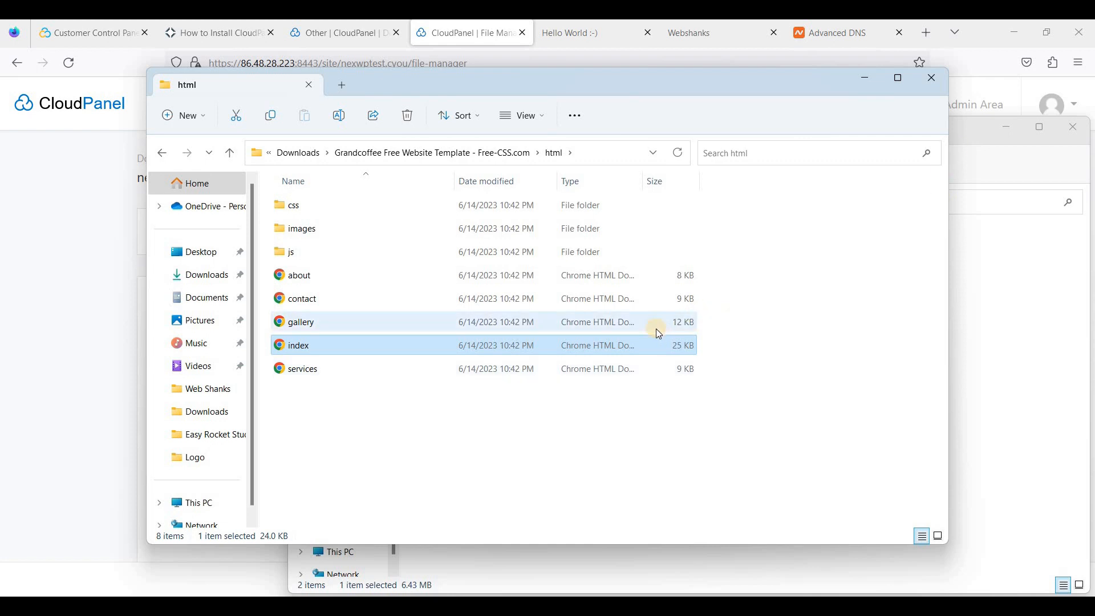
key(ctrl+a)
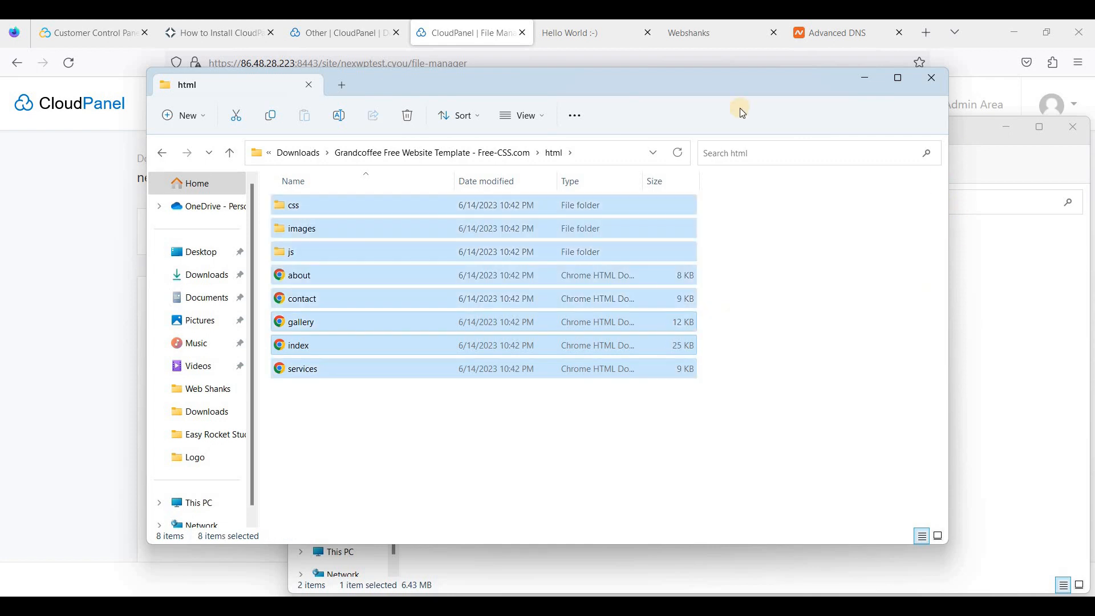
click(463, 29)
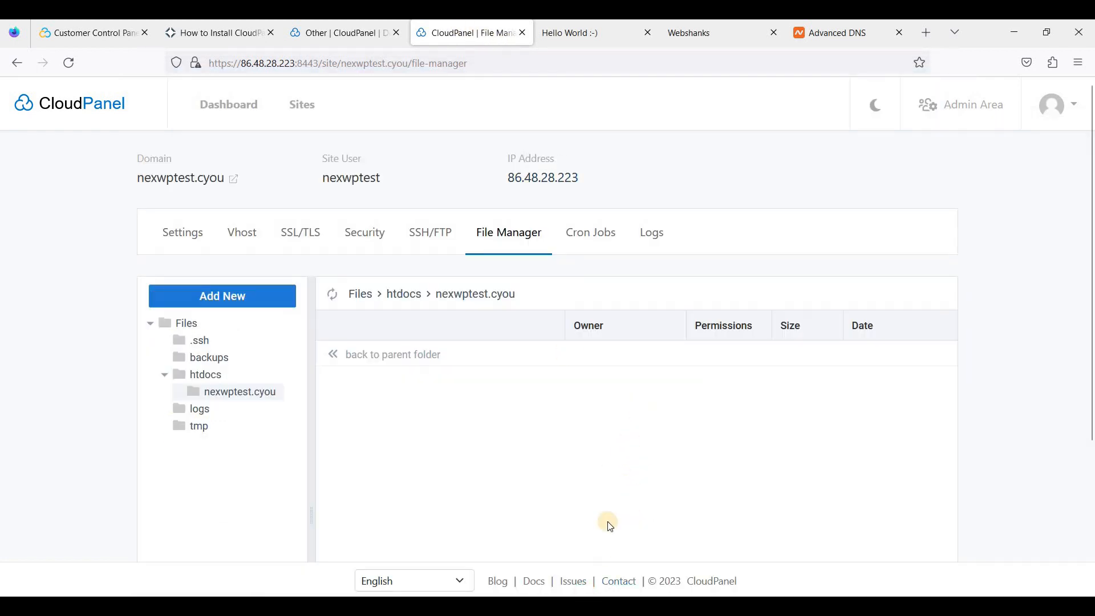
key(alt+Tab)
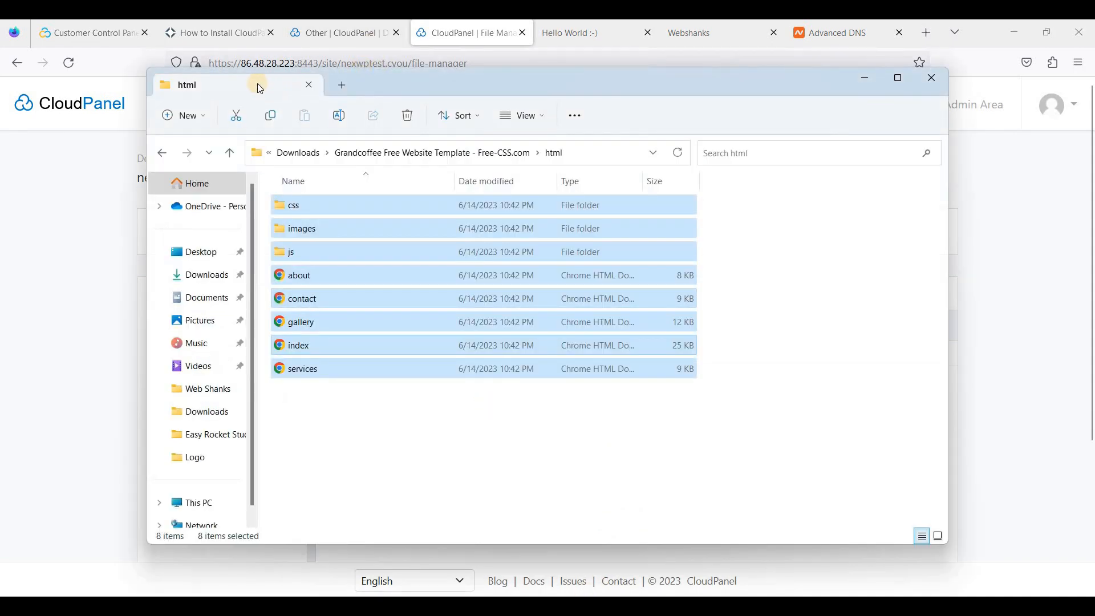
drag(257, 85, 337, 85)
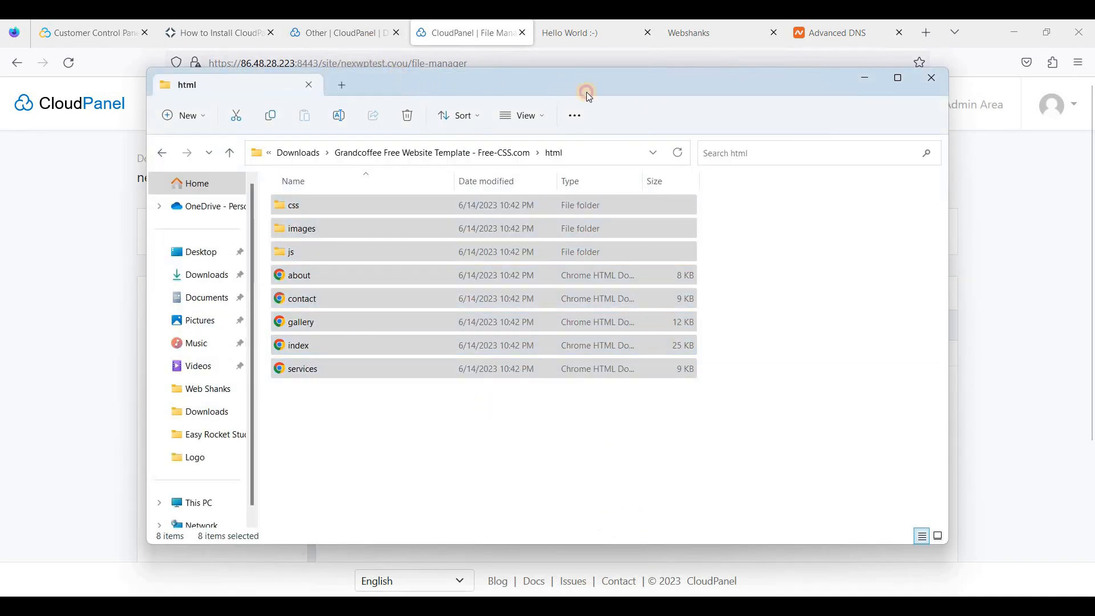
drag(586, 90, 984, 137)
drag(787, 482, 484, 455)
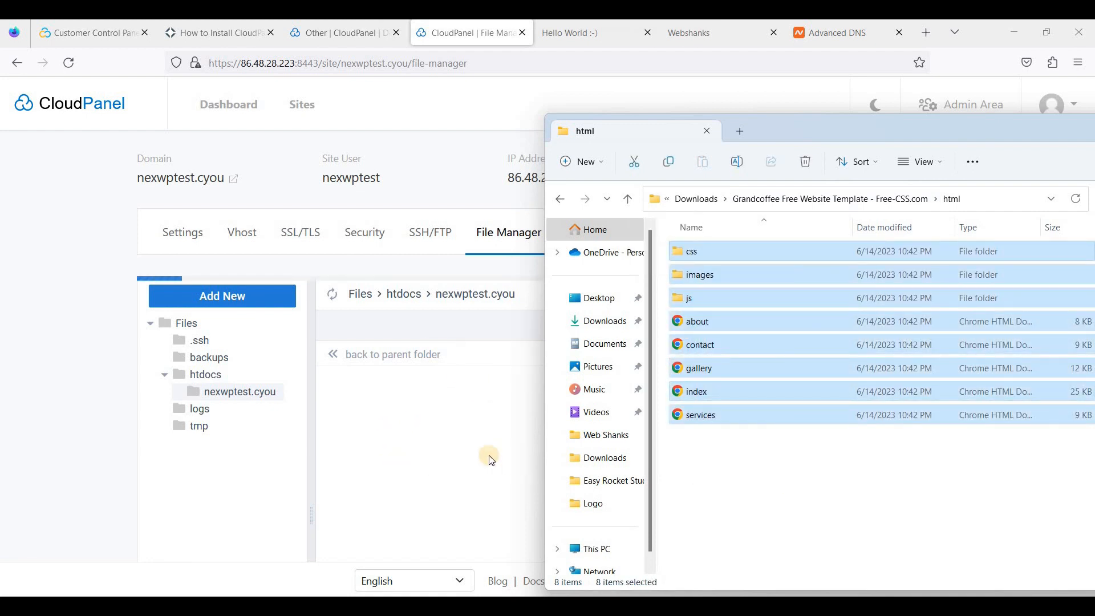
Return to CloudPanel and refresh the file list of the nexwptest.cyou folder
click(589, 410)
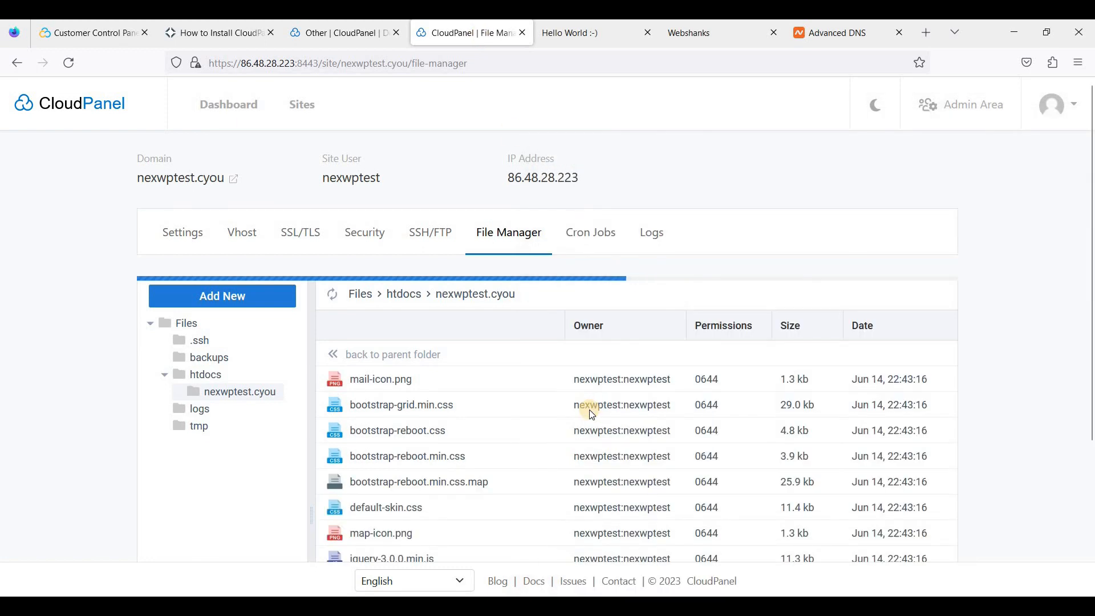
scroll(452, 386, down, 2)
scroll(477, 404, up, 2)
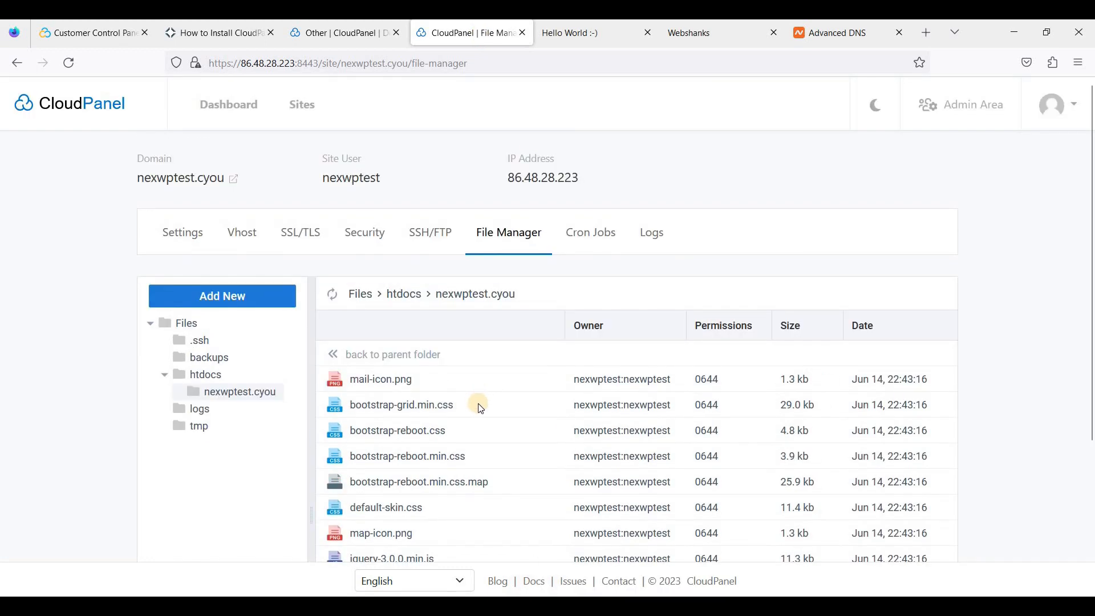
scroll(590, 358, down, 3)
scroll(478, 280, up, 2)
scroll(481, 285, down, 1)
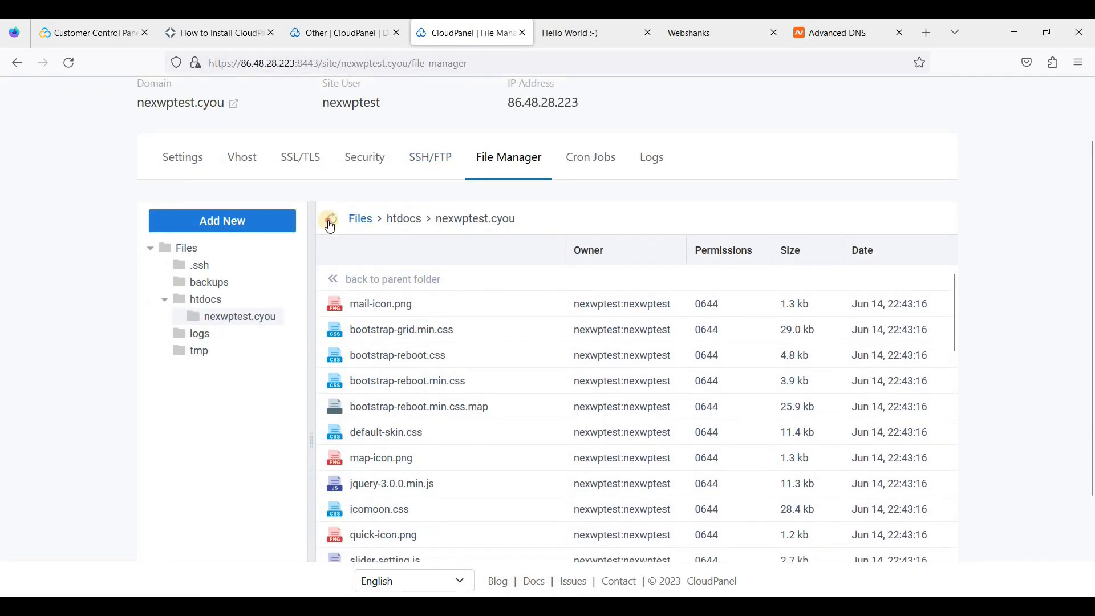
click(330, 227)
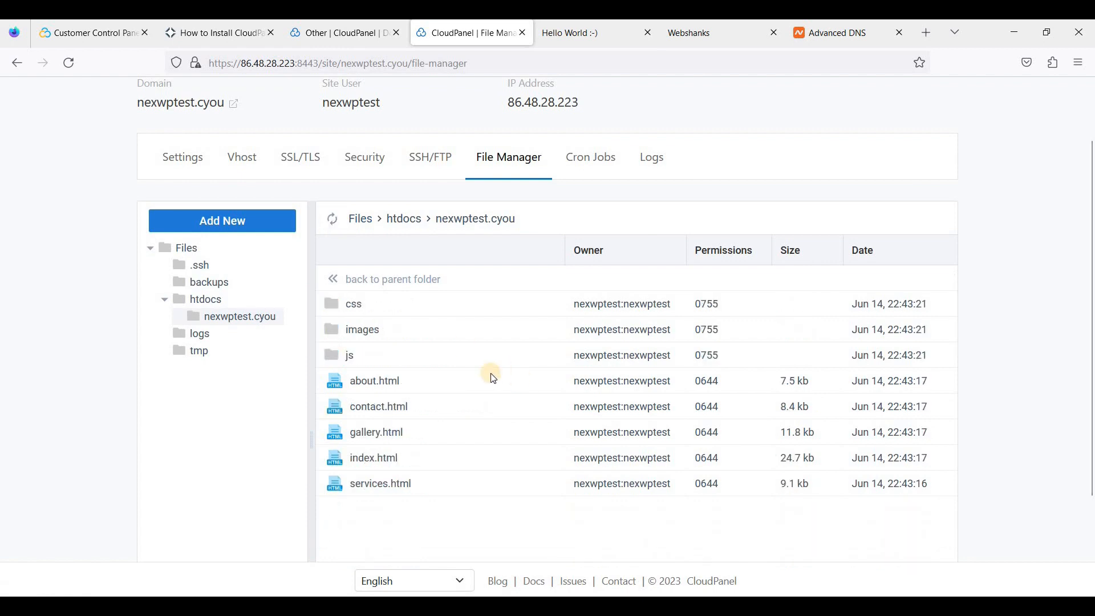
Switch to the open nexwptest.cyou site and reload the page
click(585, 38)
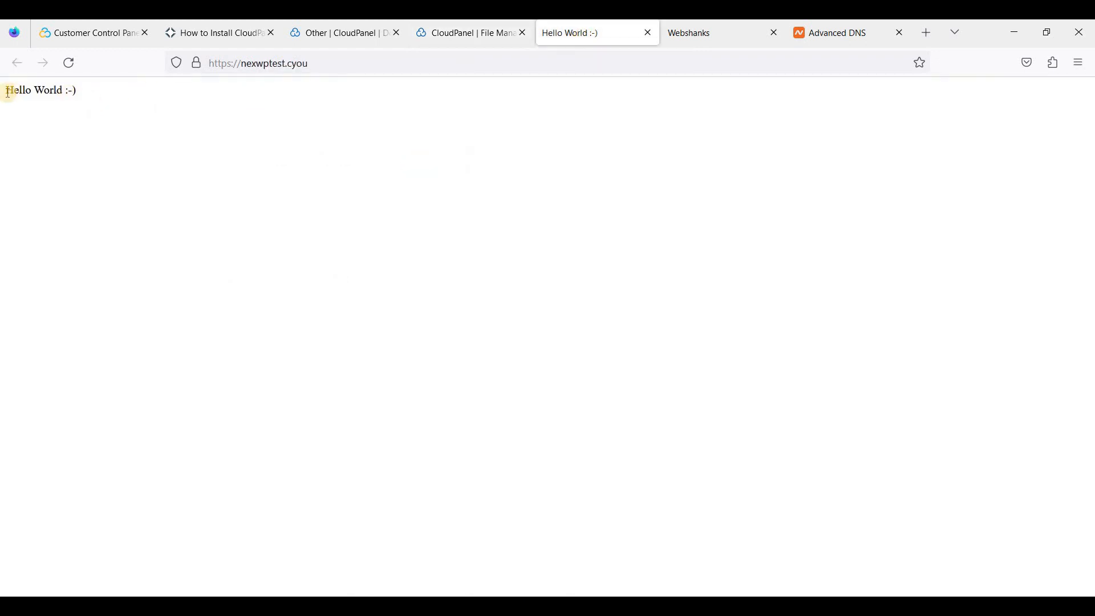
drag(7, 93, 276, 178)
click(428, 155)
right_click(347, 171)
click(435, 188)
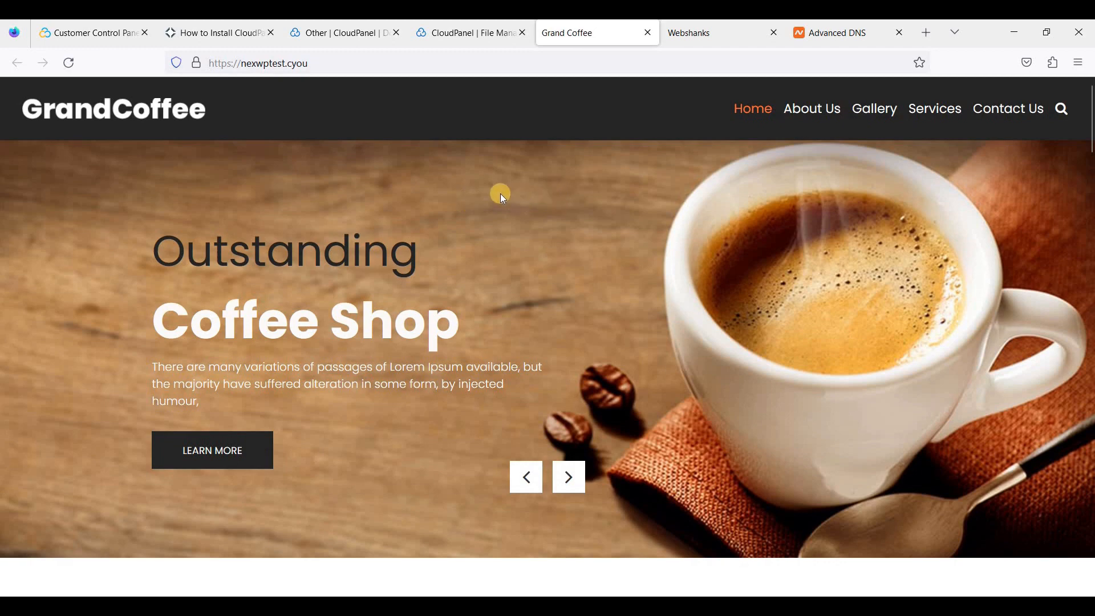
Look through the GrandCoffee home page on nexwptest.cyou and compare it with the WordPress site on webshanks.store
scroll(409, 254, down, 15)
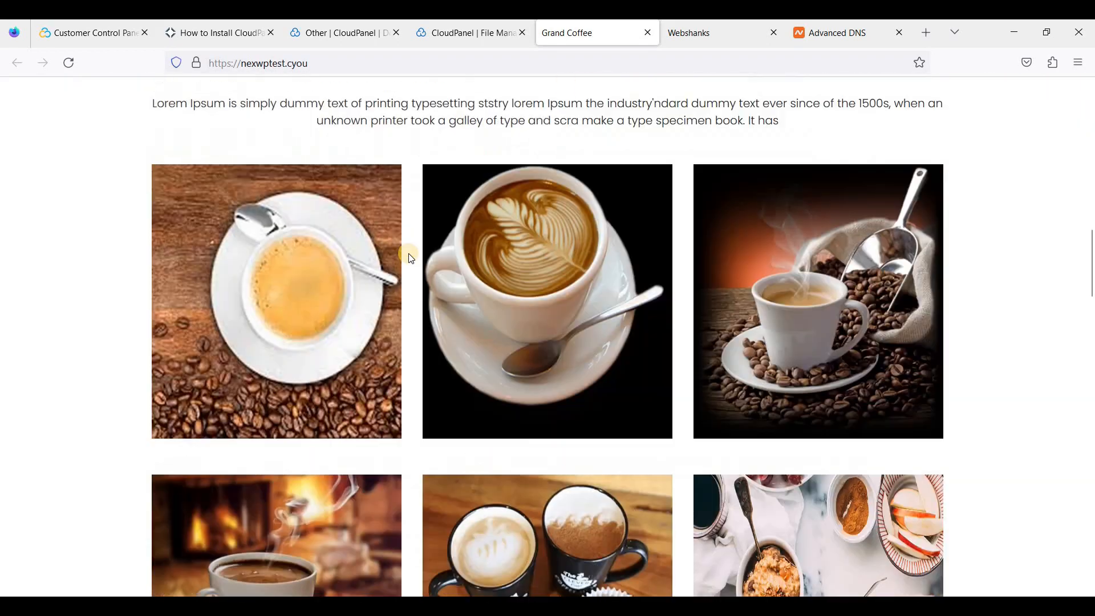
scroll(408, 254, down, 5)
scroll(405, 248, up, 10)
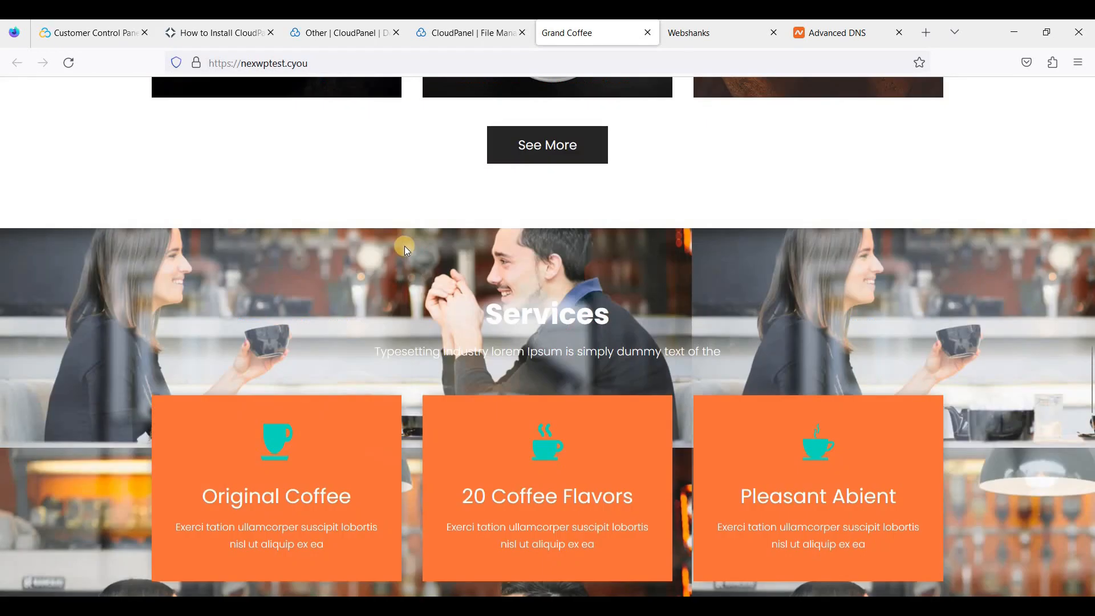
scroll(407, 251, up, 15)
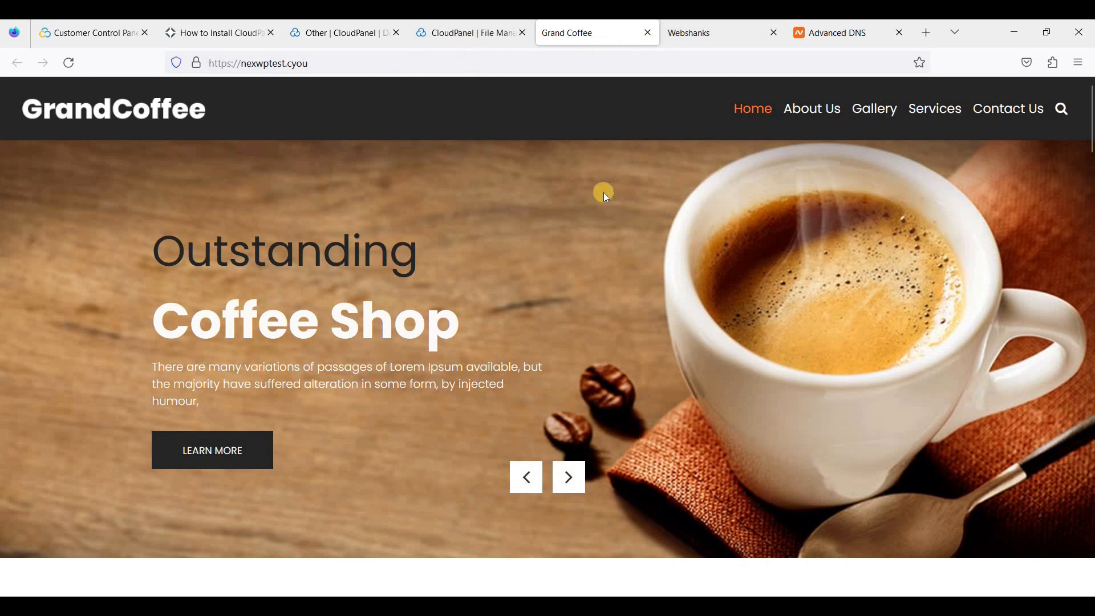
click(696, 33)
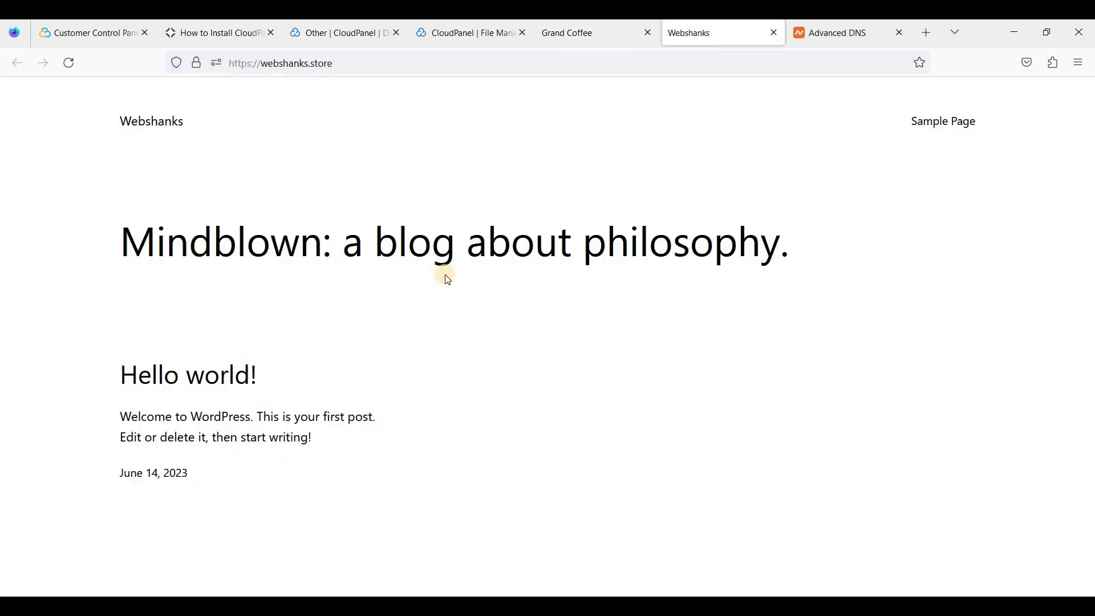
click(586, 44)
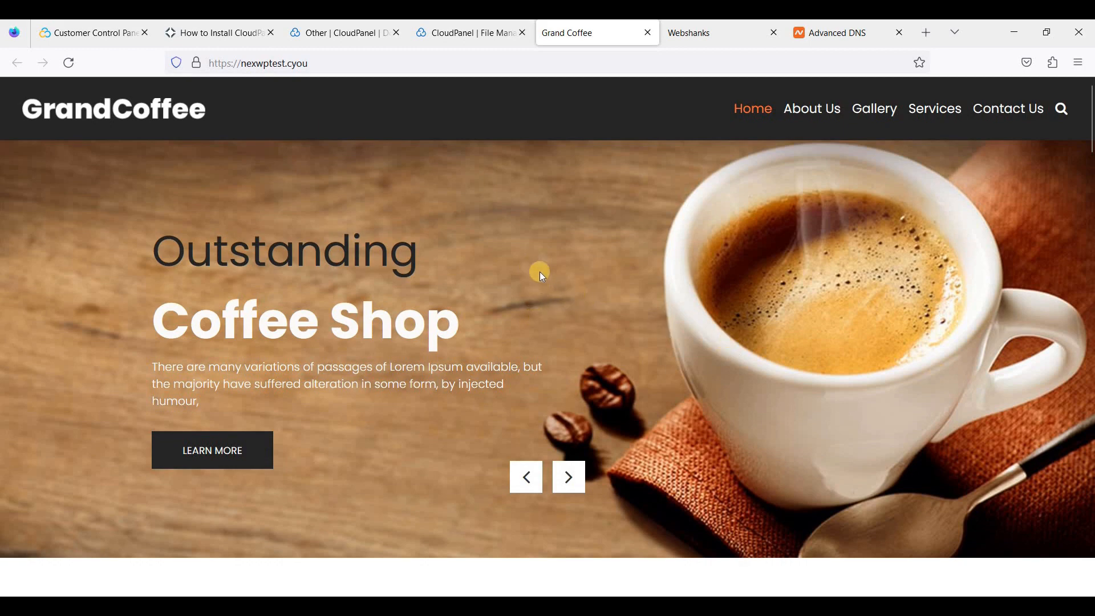
Return to CloudPanel and open the New PHP Site form by way of the Dashboard
click(472, 39)
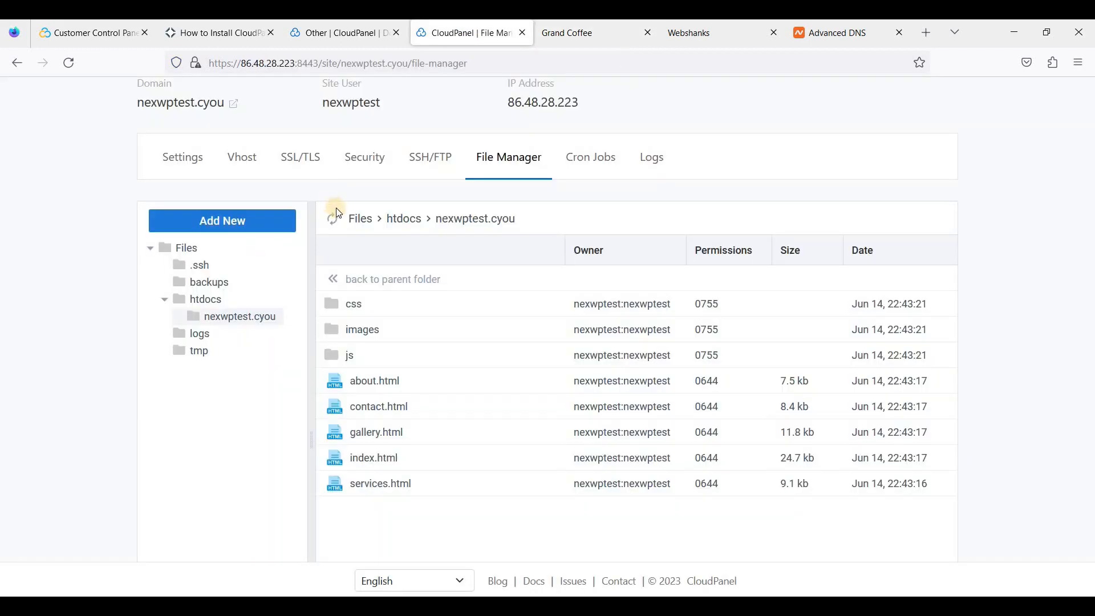
scroll(240, 105, up, 2)
click(233, 104)
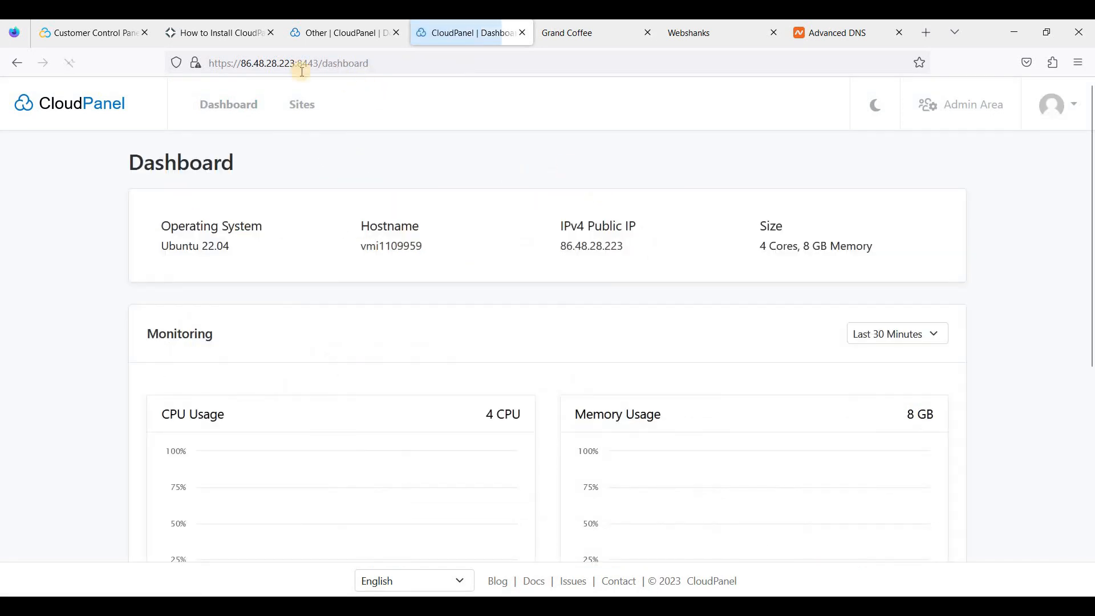
click(874, 172)
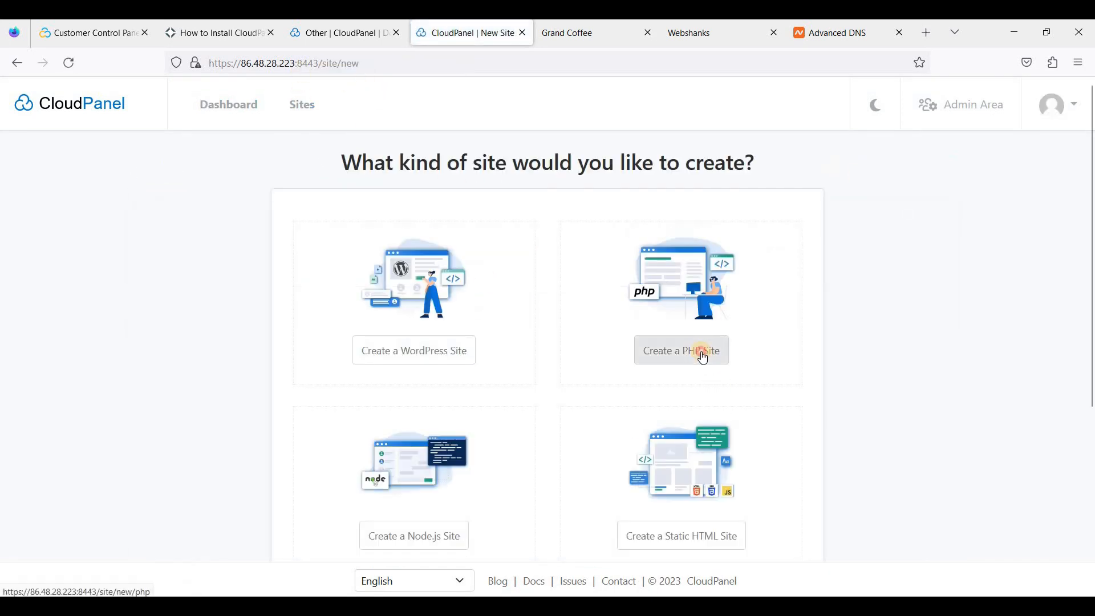
Examine the application options offered for a new PHP site, leaving the selection at Generic
click(437, 255)
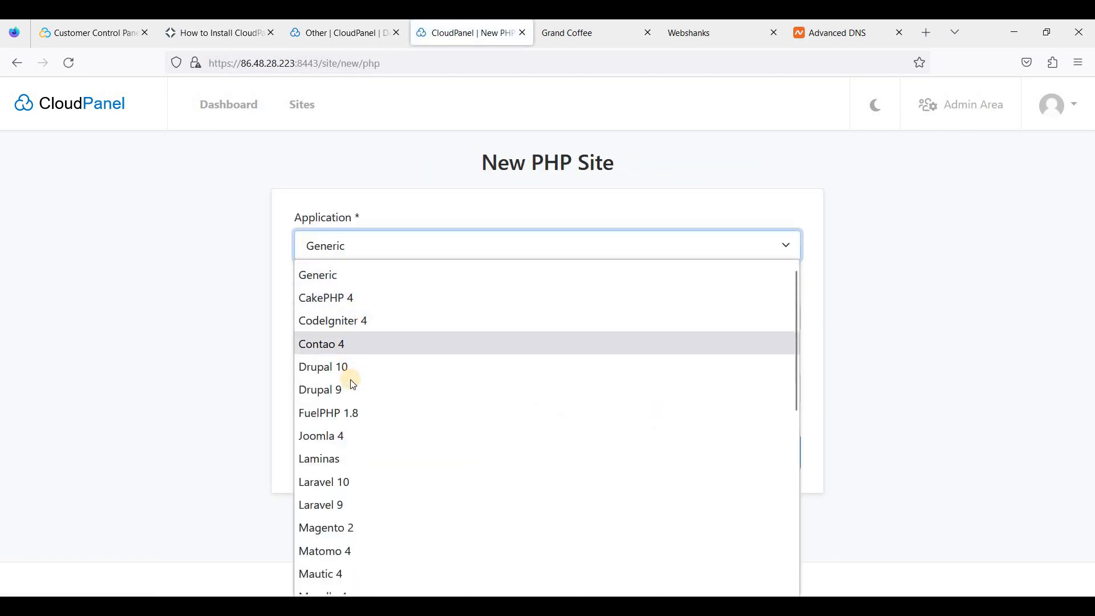
scroll(467, 395, down, 3)
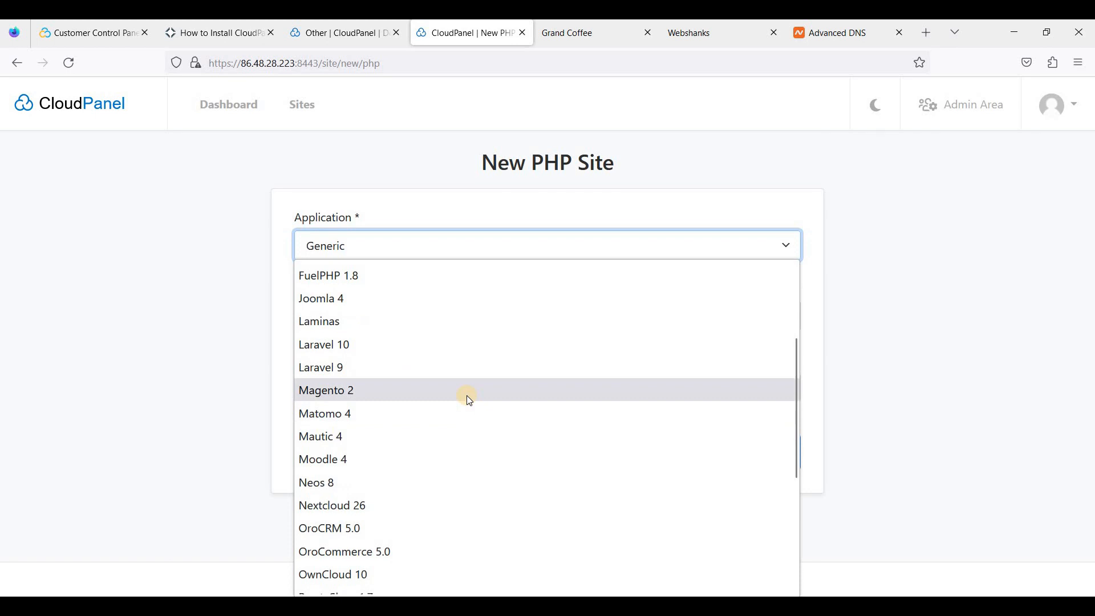
scroll(467, 395, down, 5)
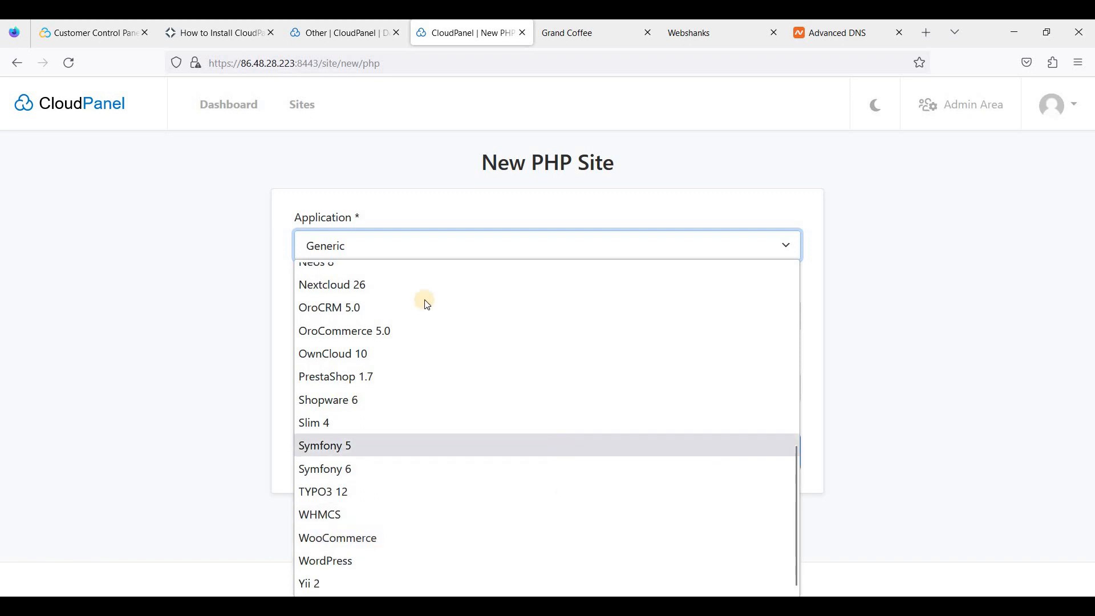
click(276, 245)
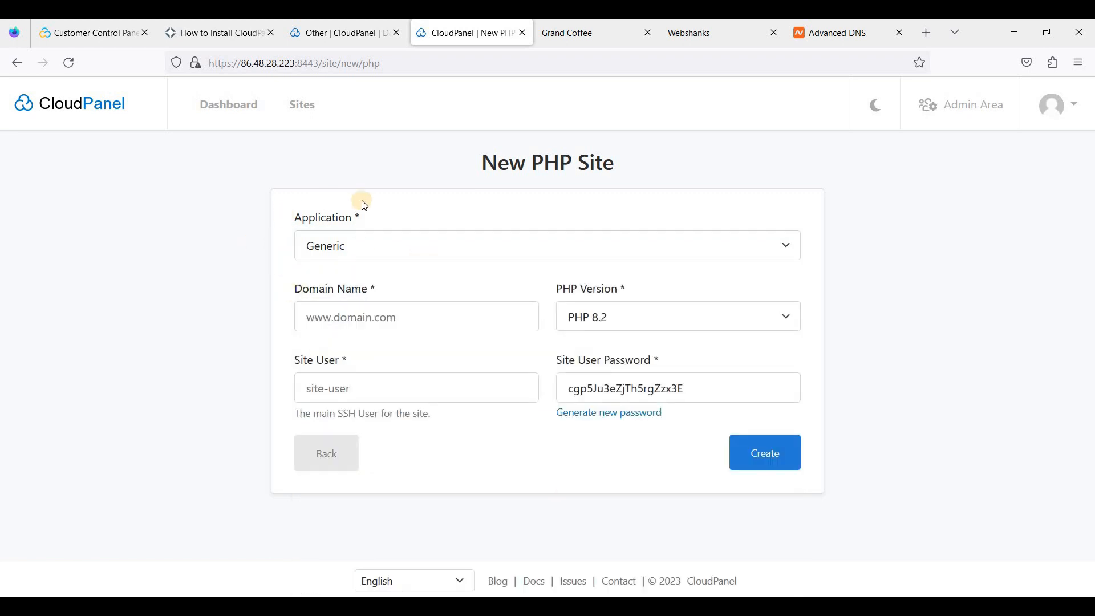